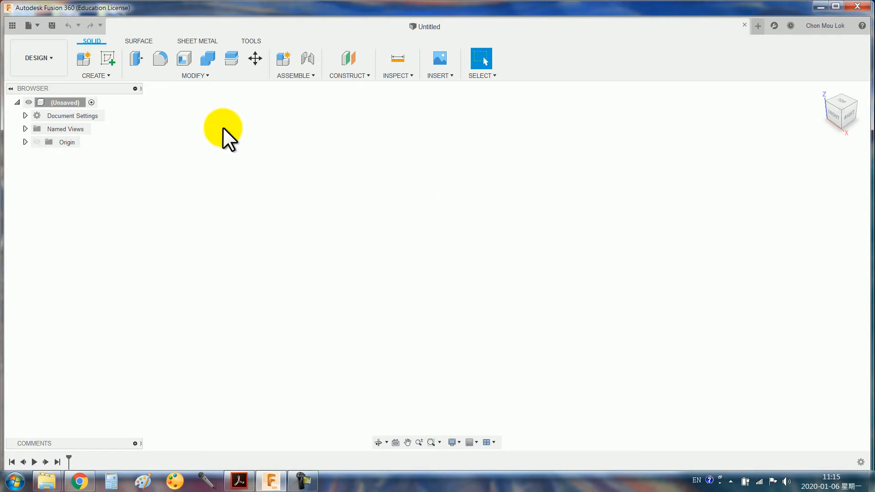
Step: Start a sketch on the vertical YZ plane and draw a 50 mm diameter circle to the left of the origin
left_click(113, 58)
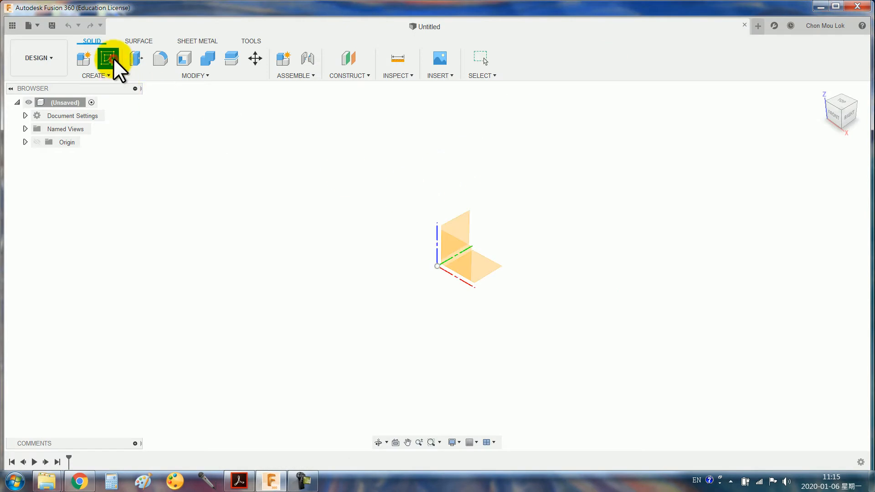
left_click(458, 221)
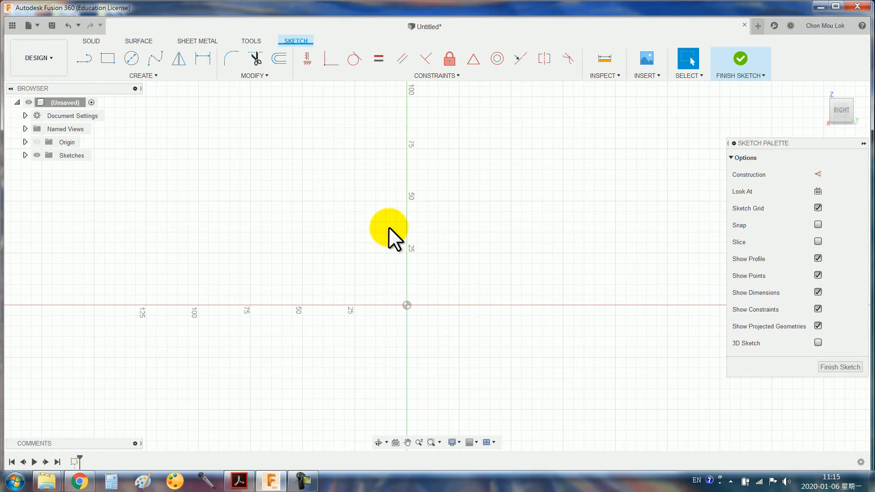
key("c")
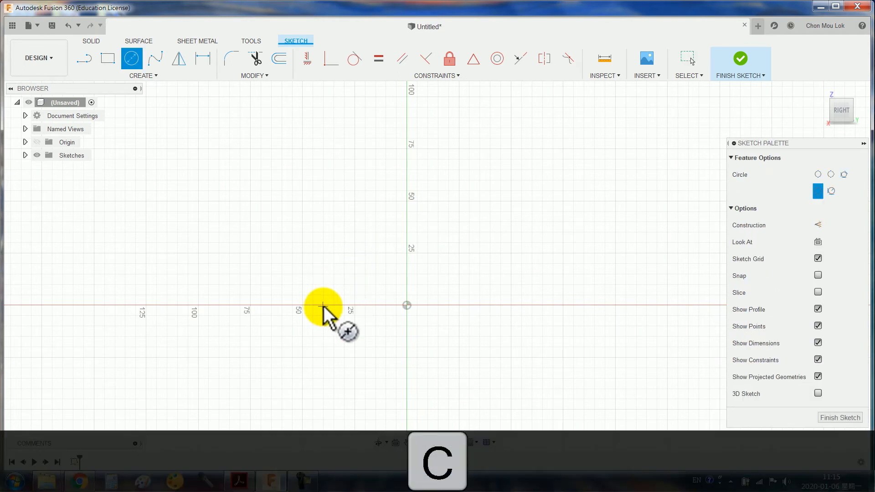
left_click(311, 302)
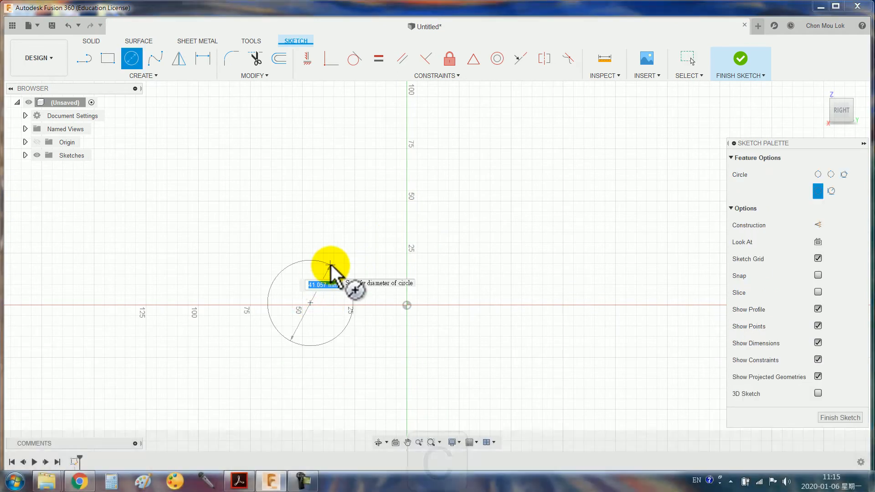
type("50")
key("Return")
Step: Draw a 24 mm diameter circle on the opposite side of the origin from the 50 mm circle
key("c")
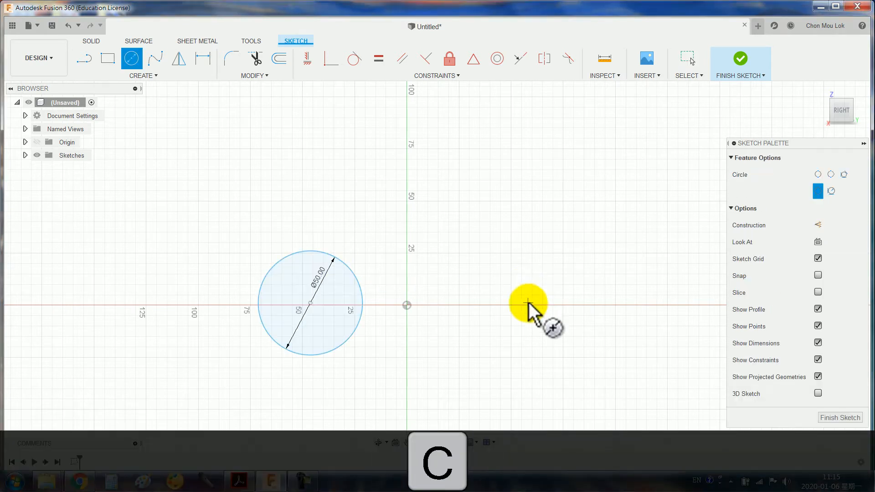
left_click(528, 302)
key("Return")
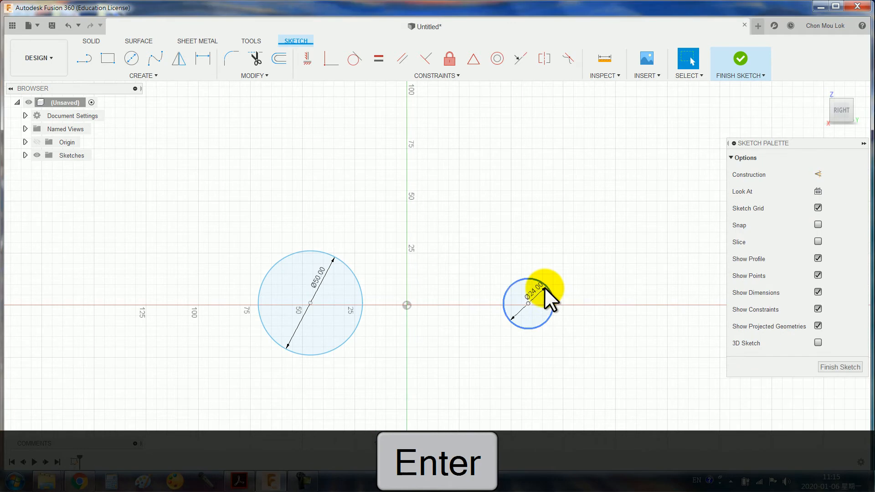
Step: Constrain the centres of both circles to be horizontally aligned with the origin
left_click(310, 62)
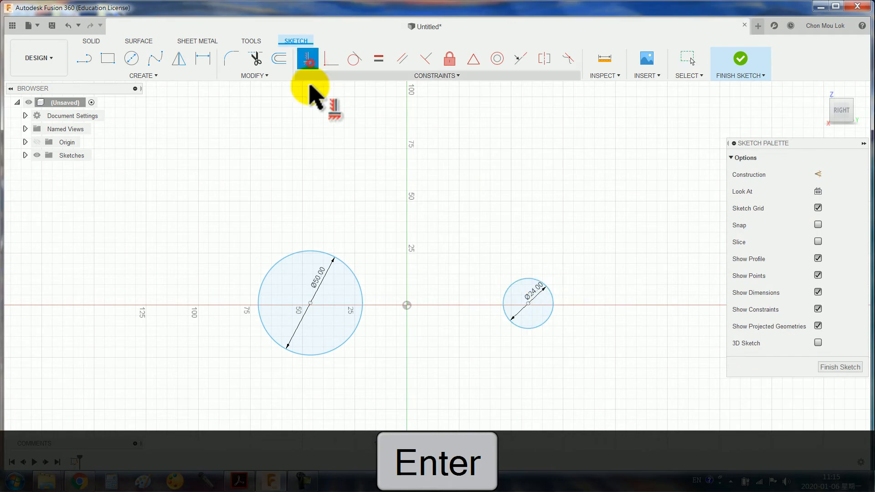
left_click(310, 304)
left_click(403, 306)
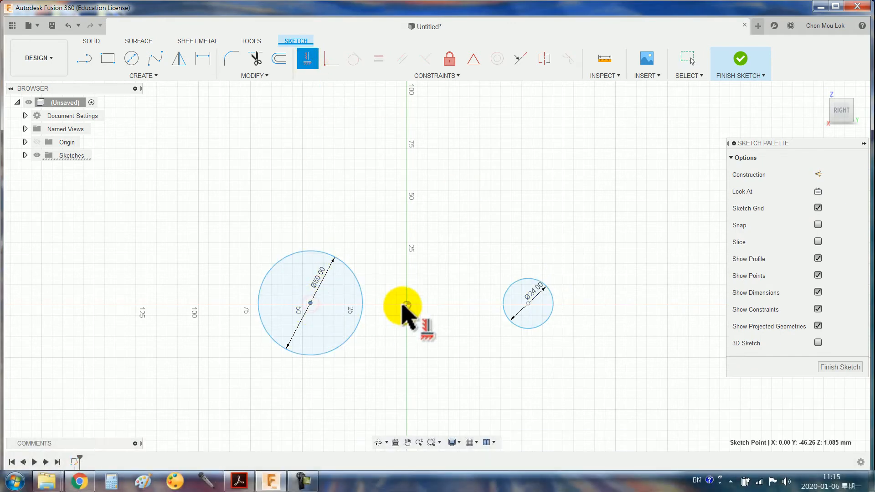
left_click(524, 307)
Step: Dimension the distance between the two circle centres as 100 mm
key("d")
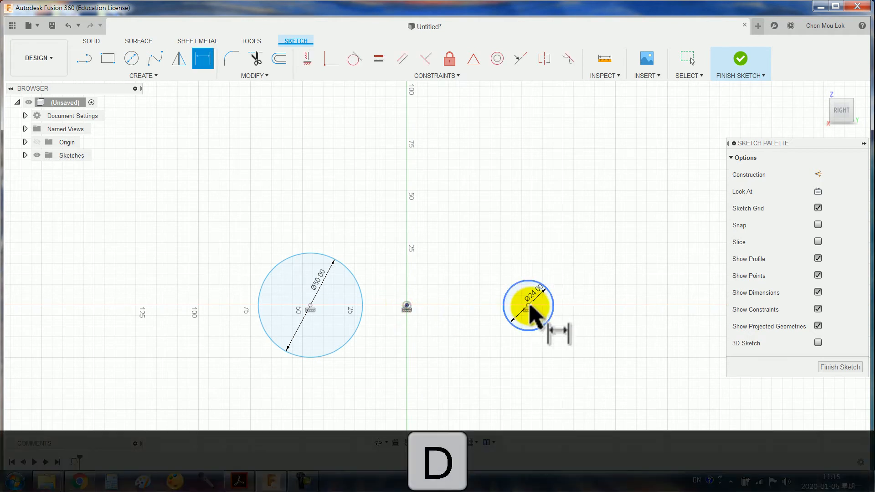
left_click(310, 305)
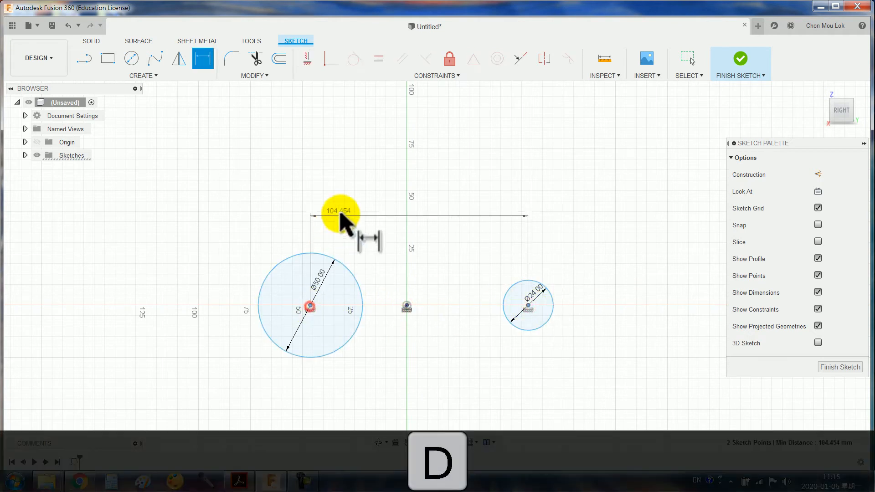
left_click(344, 194)
type("100")
key("Return")
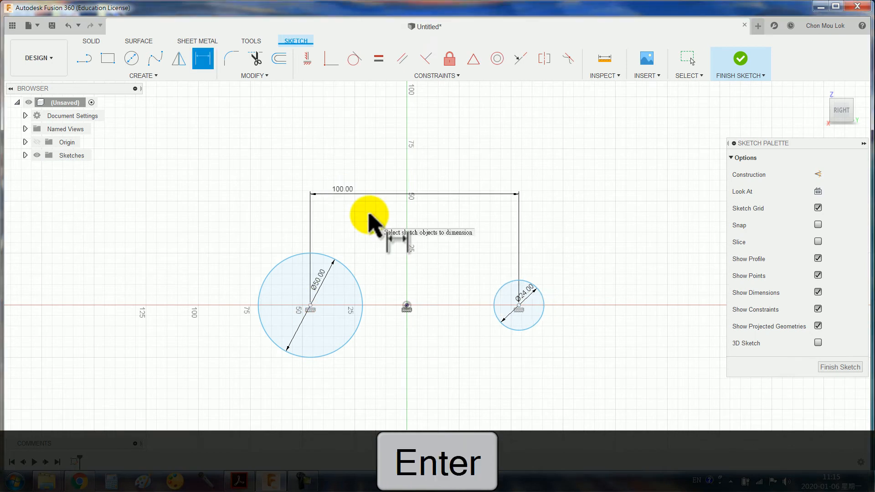
Step: Check the PDF drawing, then join the two circle centres with a construction line and constrain its midpoint to the origin
left_click(245, 484)
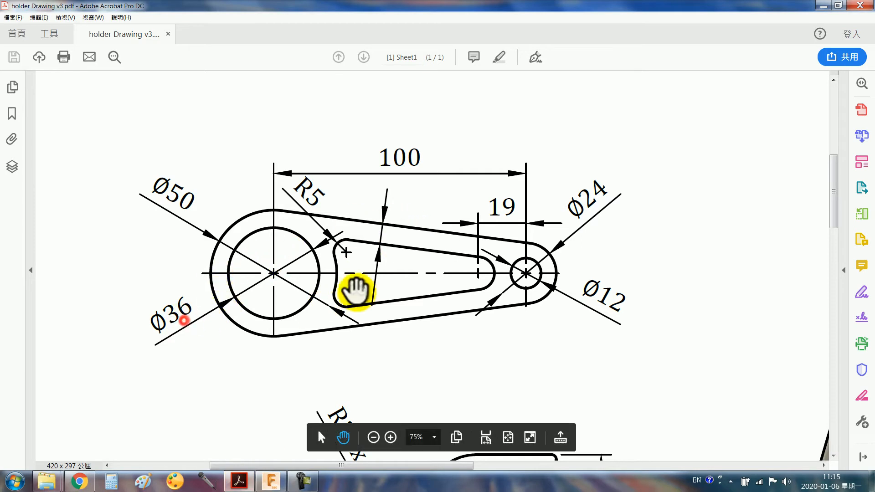
left_click(823, 6)
key("l")
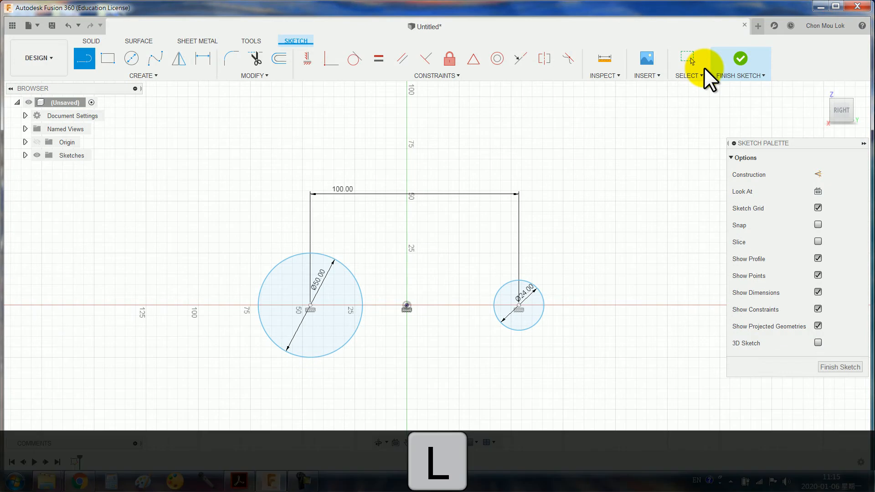
left_click(309, 305)
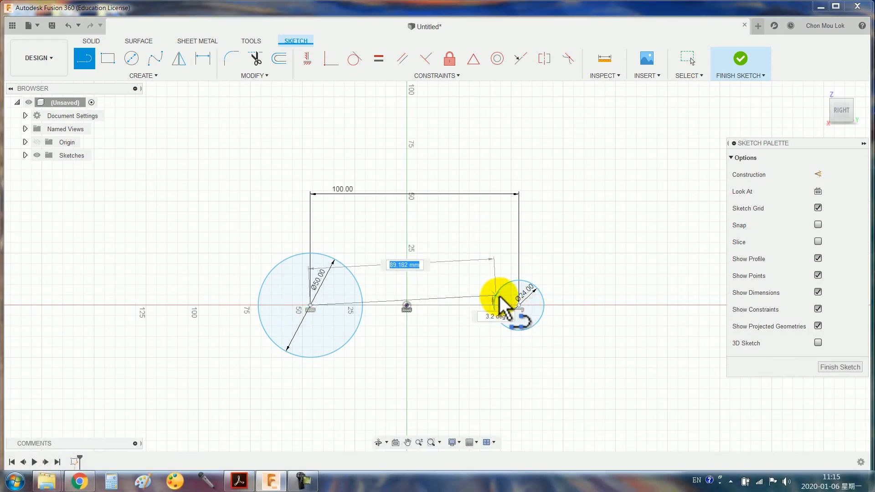
left_click(520, 305)
key("Escape")
left_click(444, 304)
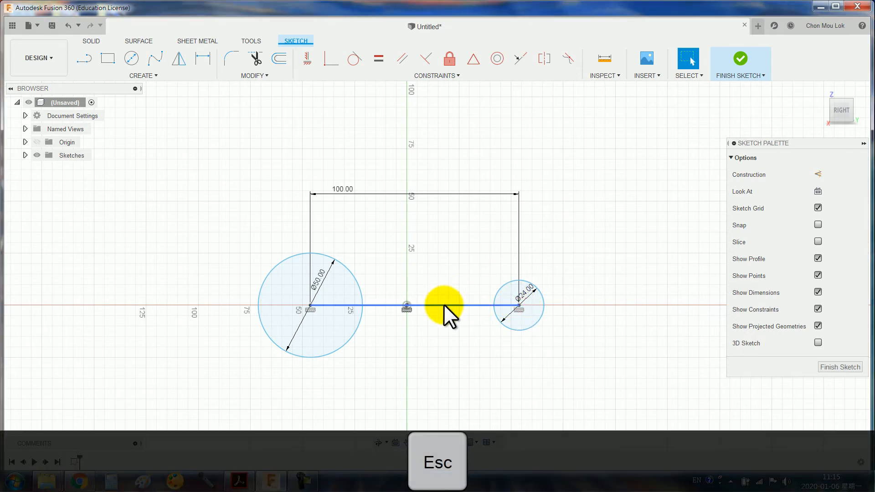
key("x")
left_click(473, 59)
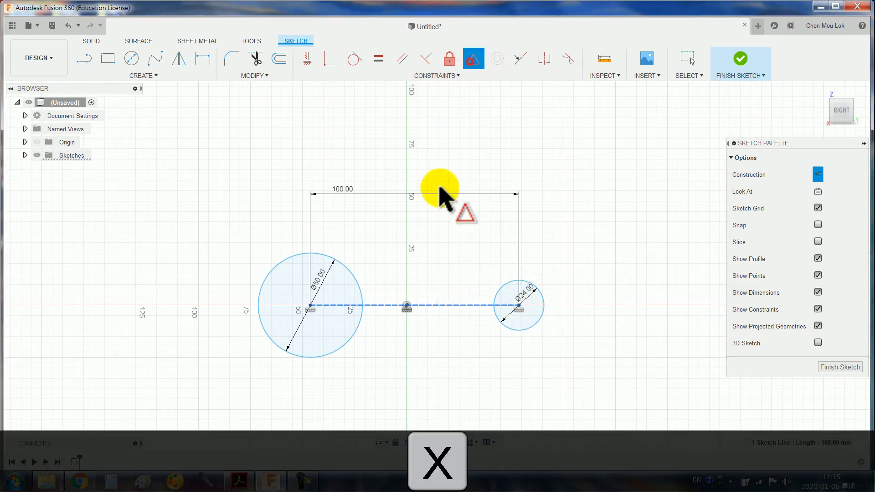
left_click(407, 305)
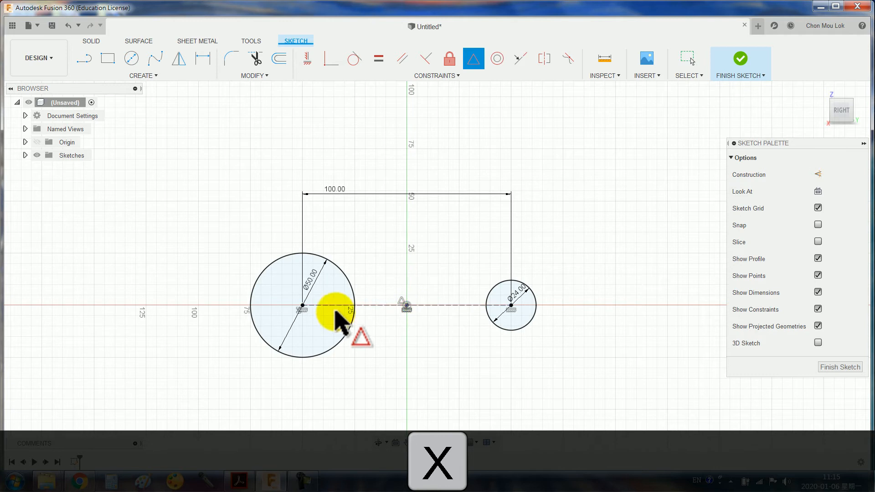
Step: Draw a 36 mm diameter circle concentric with the 50 mm circle
key("c")
type("3")
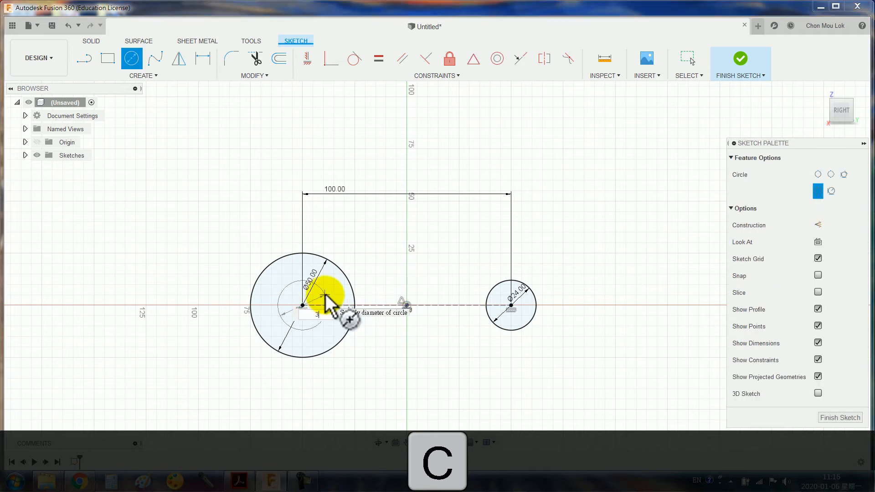
type("6")
key("Return")
Step: Draw a 12 mm diameter circle concentric with the 24 mm circle
key("c")
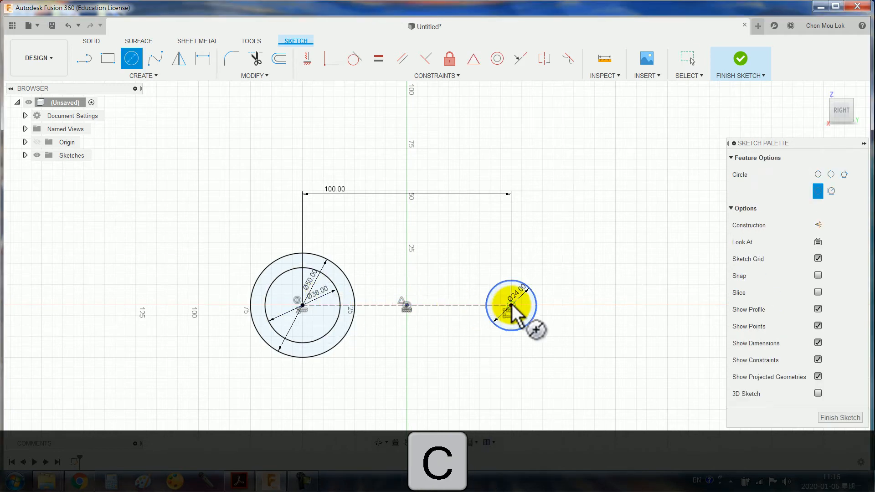
left_click(511, 306)
type("12")
key("Return")
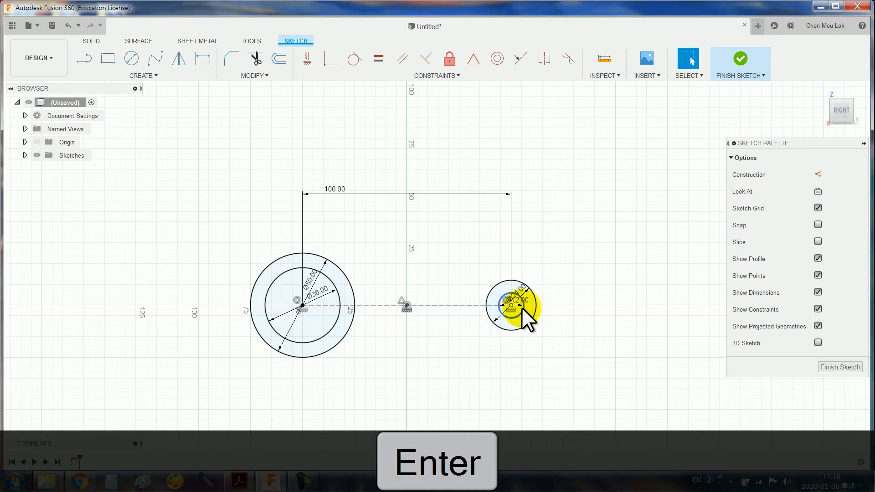
Step: Draw a line along the upper side from the 50 mm circle to the 24 mm circle, tangent to both
left_click(247, 477)
left_click(246, 477)
key("l")
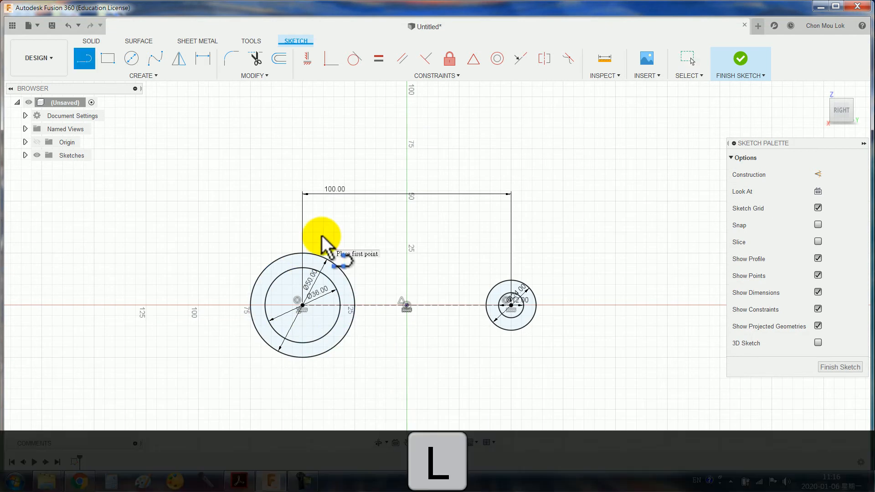
left_click(316, 253)
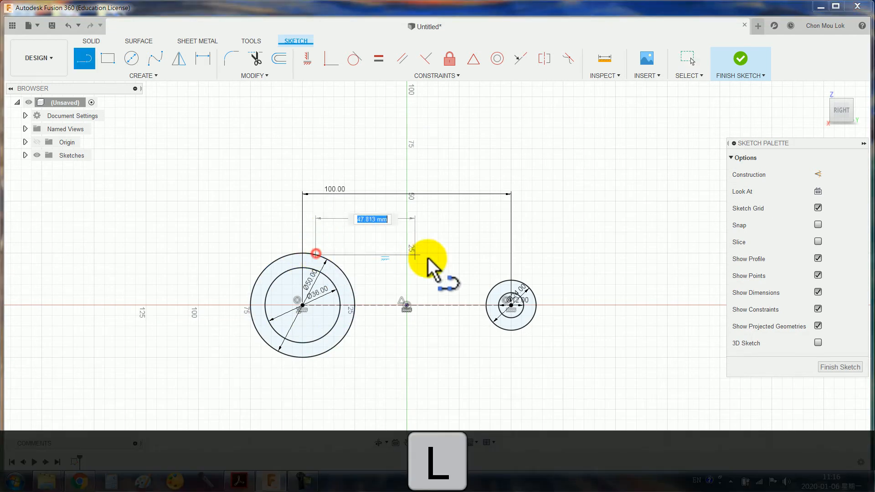
double_click(512, 278)
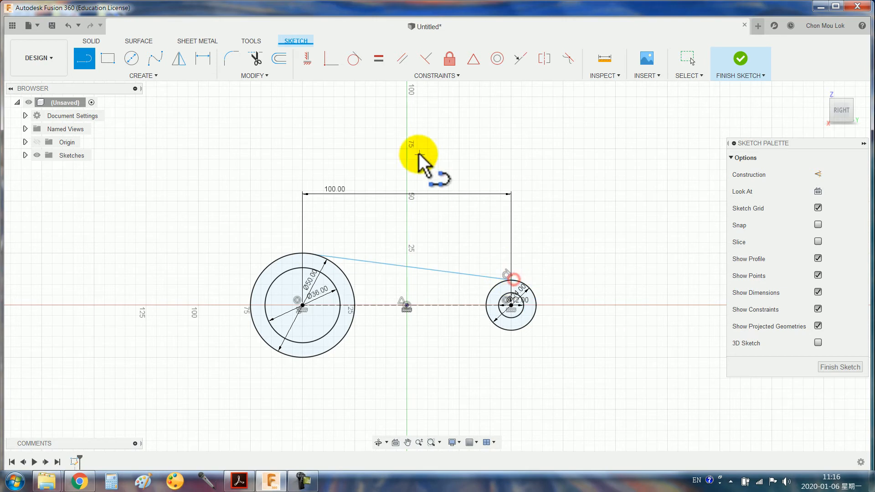
left_click(354, 59)
left_click(339, 256)
left_click(338, 269)
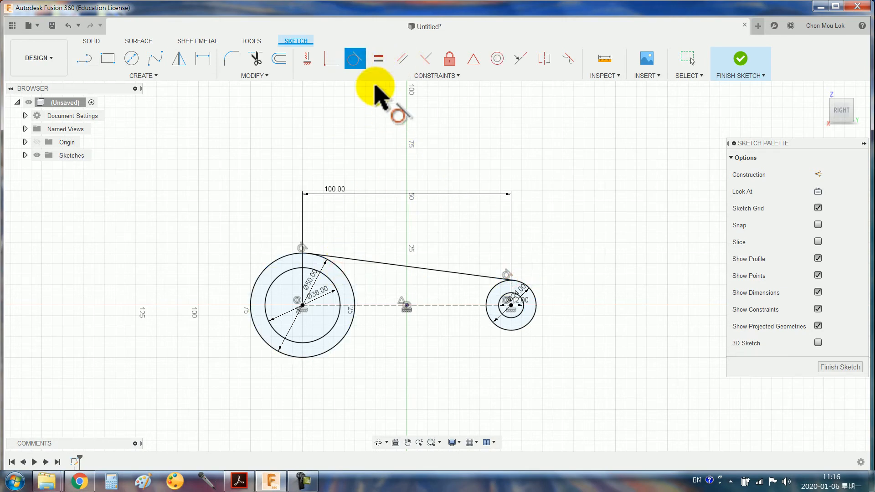
Step: Draw a line along the lower side from the 50 mm circle to the 24 mm circle, tangent to both
key("l")
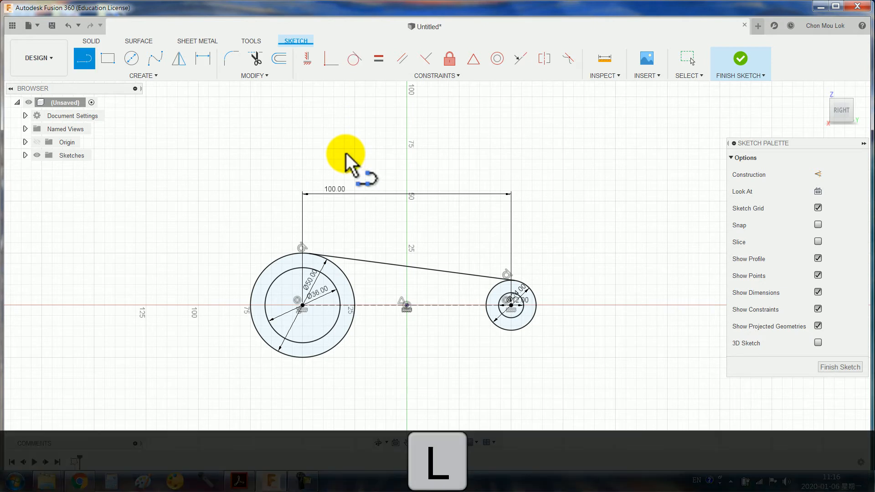
left_click(343, 335)
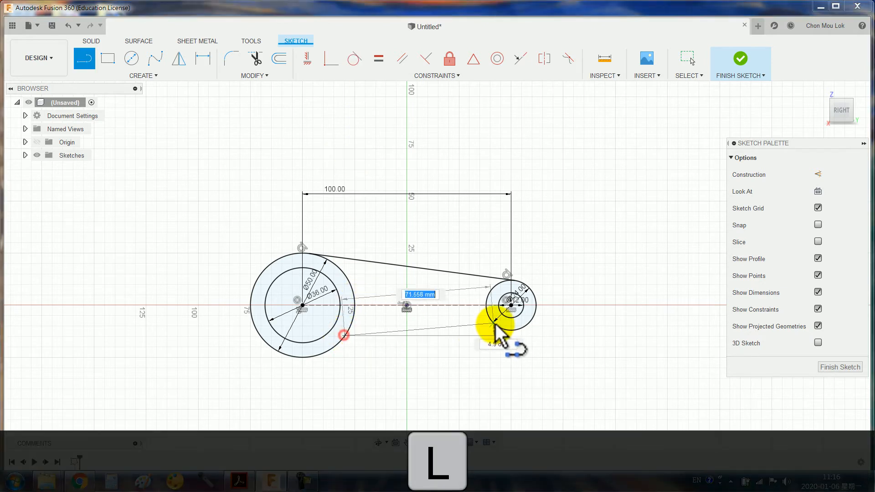
double_click(513, 330)
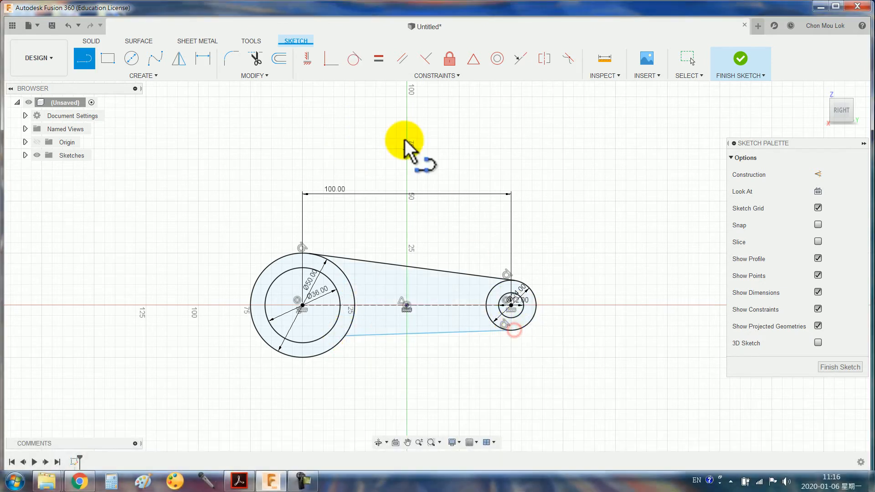
left_click(351, 60)
left_click(353, 319)
left_click(357, 335)
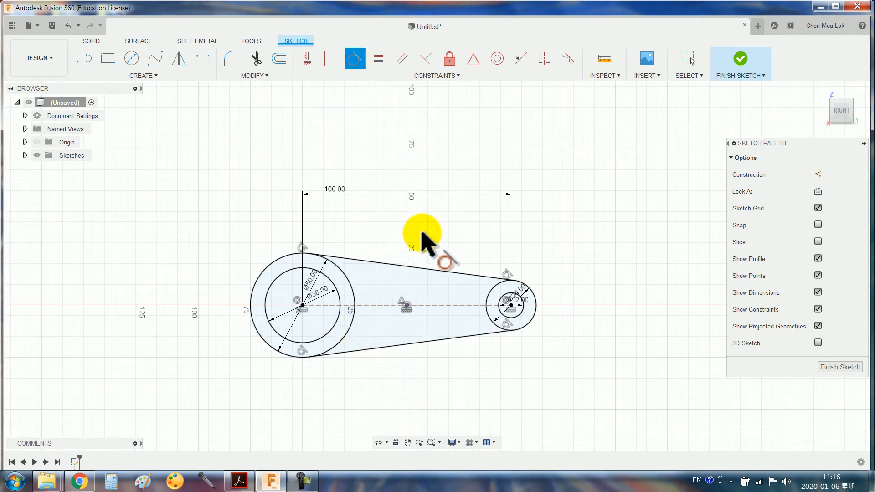
Step: Switch to the holder drawing in Adobe Acrobat and examine the dimensions of the inner cutout between the two holes
left_click(241, 479)
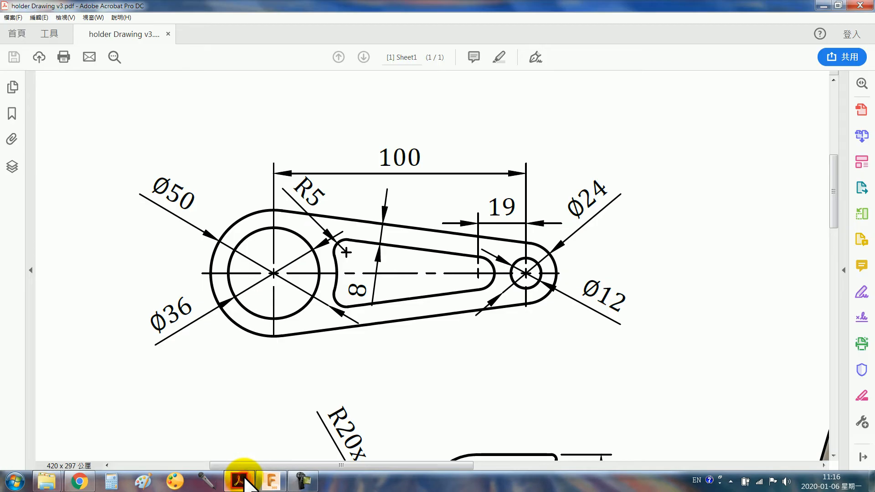
scroll(410, 361, "down", 3)
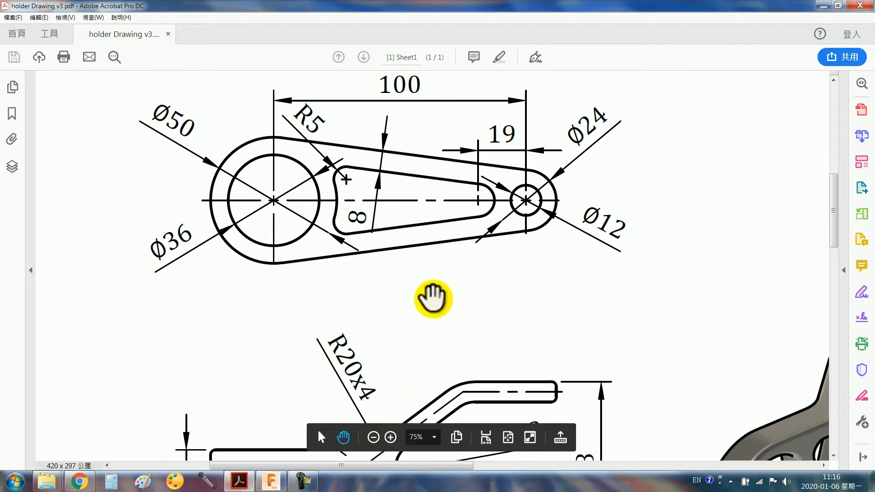
scroll(387, 204, "up", 2)
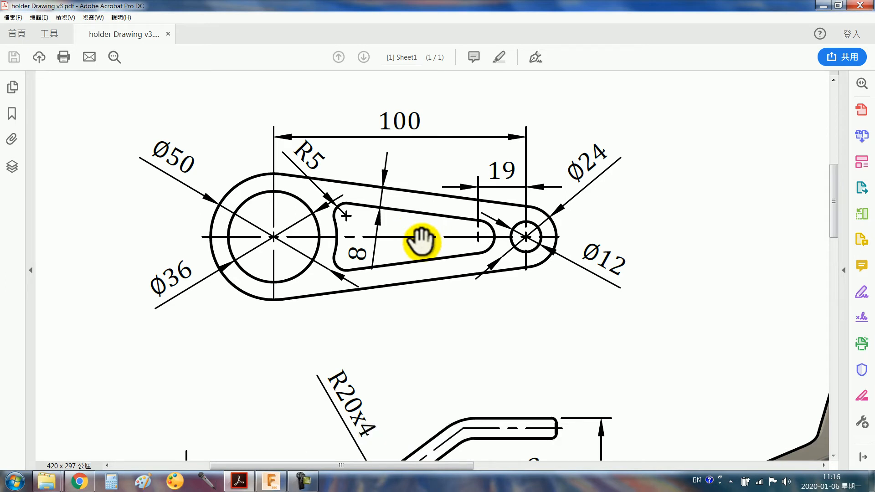
scroll(421, 239, "down", 3, "ctrl")
scroll(445, 283, "up", 3, "ctrl")
left_click_drag(336, 253, 409, 301)
left_click(309, 283)
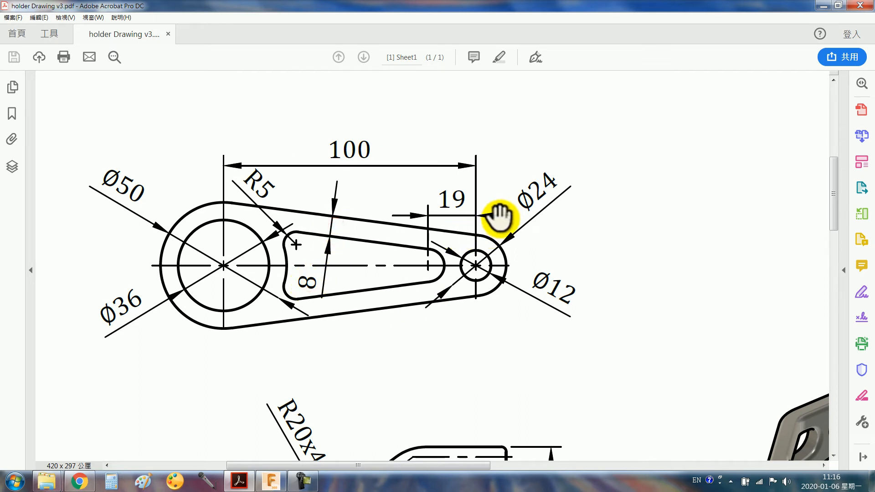
left_click(820, 5)
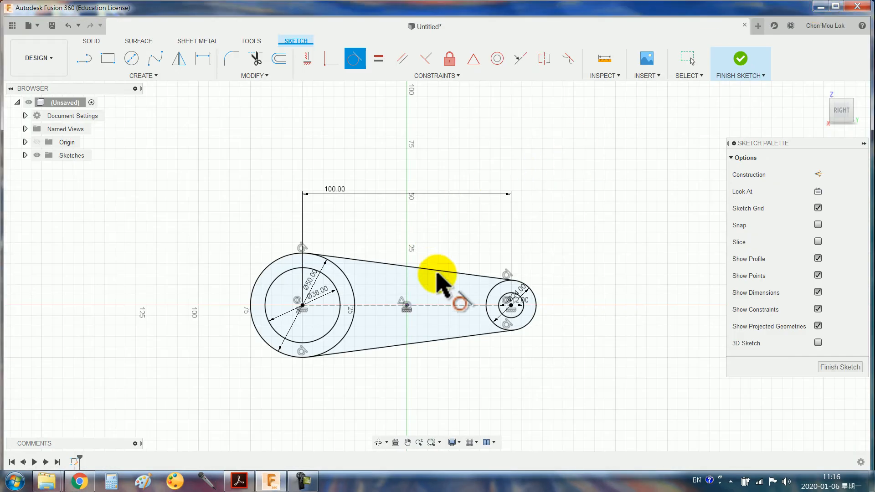
Step: Offset the upper tangent line 8 mm inward, towards the centreline between the two holes
type("s")
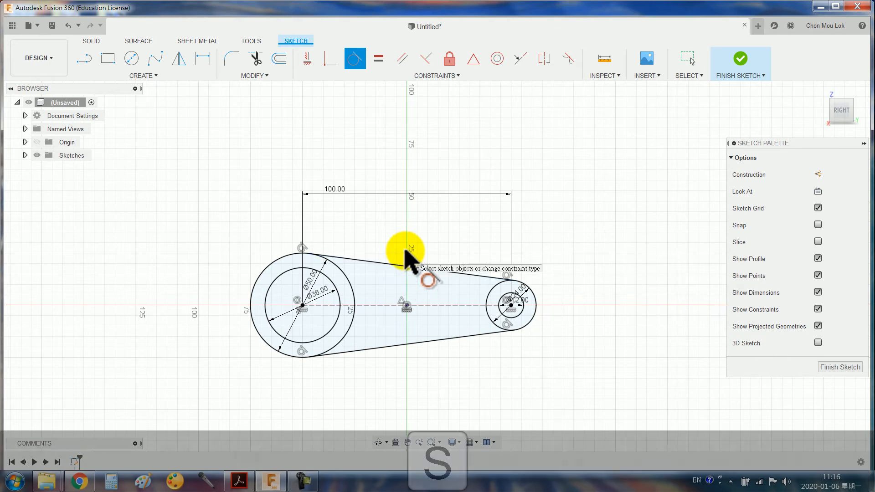
type("off")
key("Return")
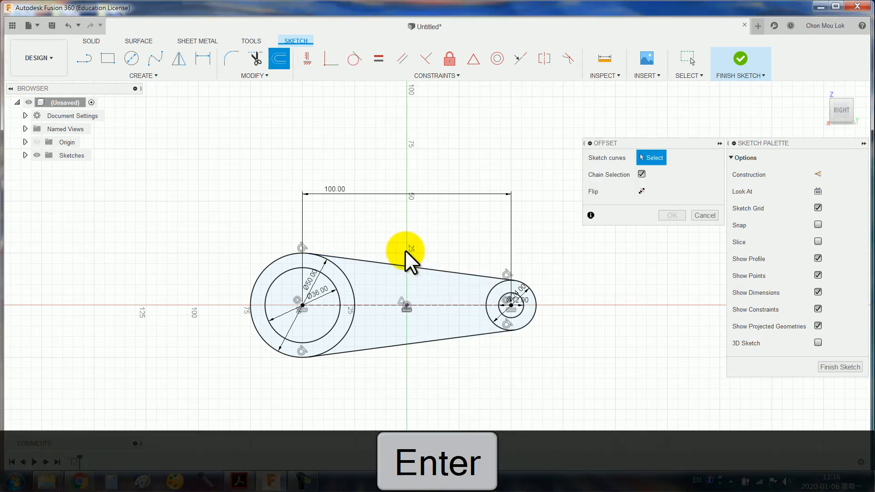
left_click(397, 264)
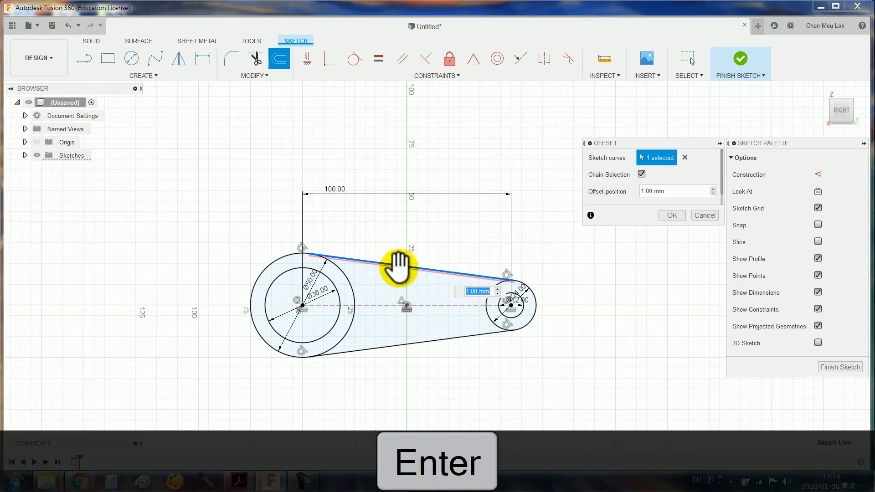
key("Return")
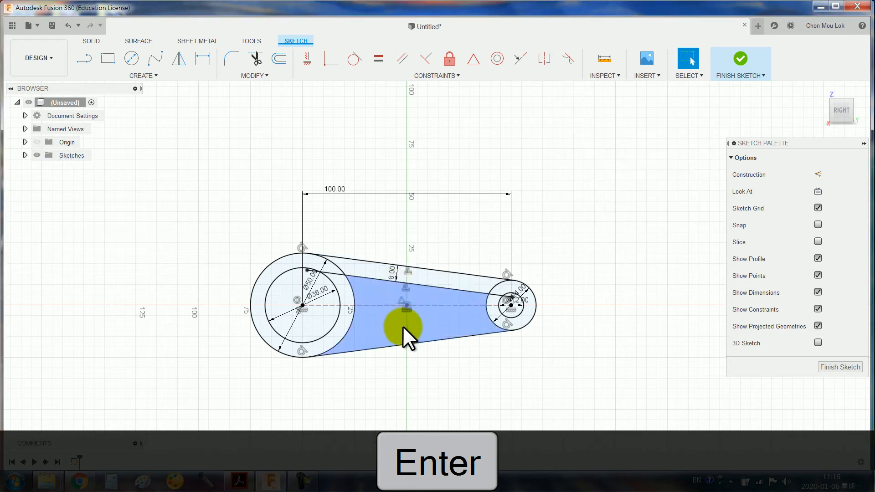
Step: Offset the lower tangent line 8 mm inward, towards the centreline between the two holes
key("Return")
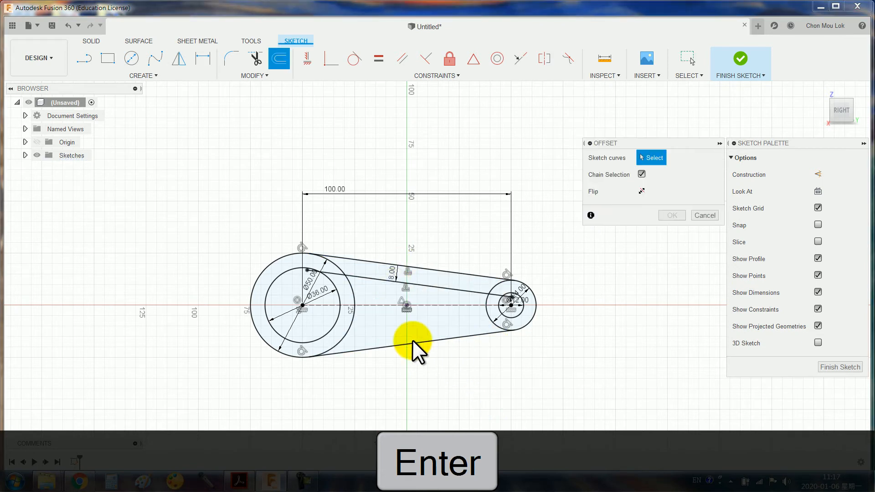
left_click(412, 343)
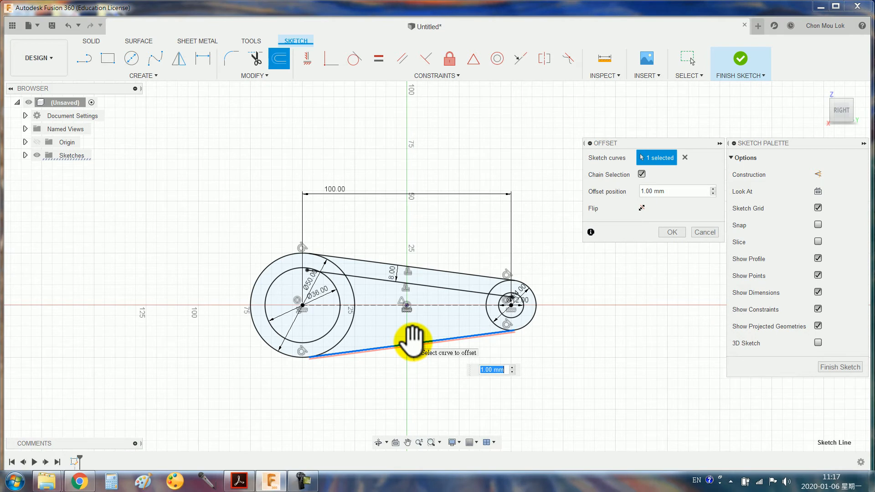
type("8")
key("Return")
Step: Draw a circle centred on the centreline between the offset lines and make it tangent to the upper offset line
key("c")
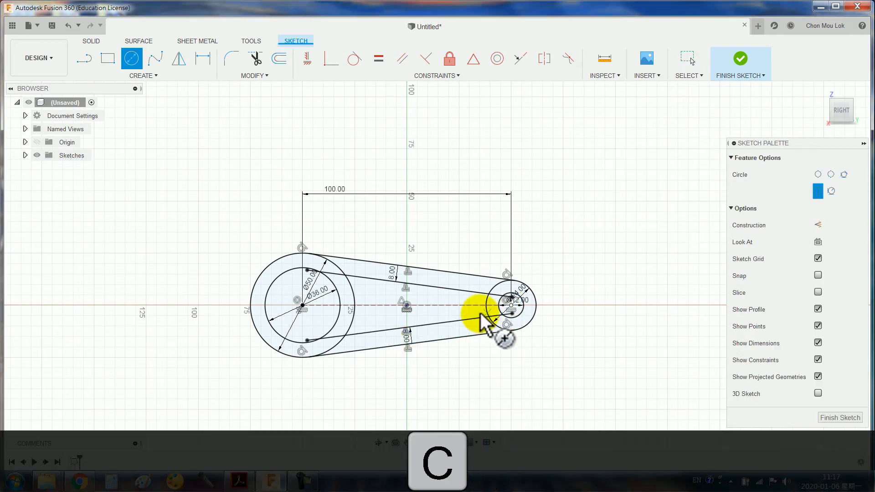
left_click(450, 304)
scroll(457, 299, "up", 6)
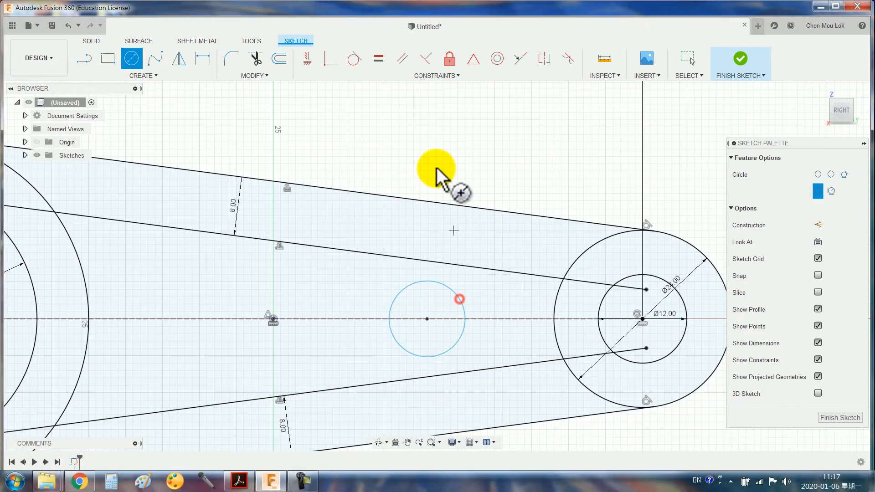
left_click(351, 58)
left_click(439, 263)
left_click(439, 283)
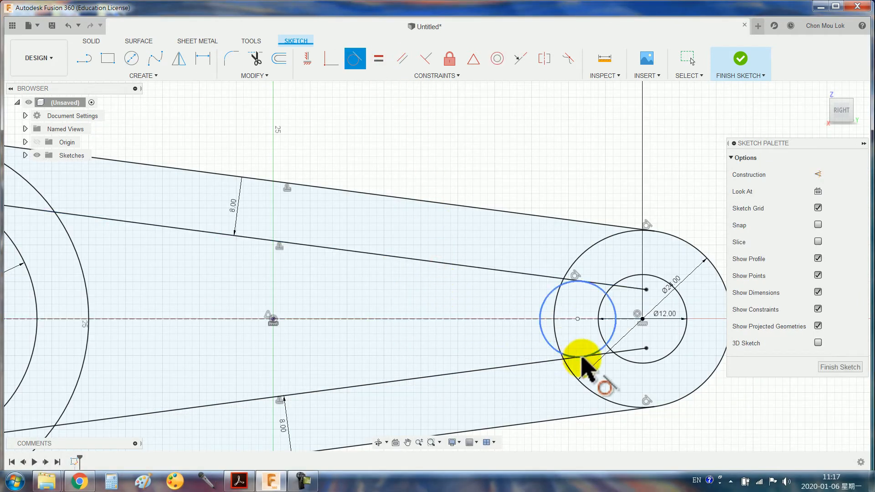
scroll(609, 353, "up", 5)
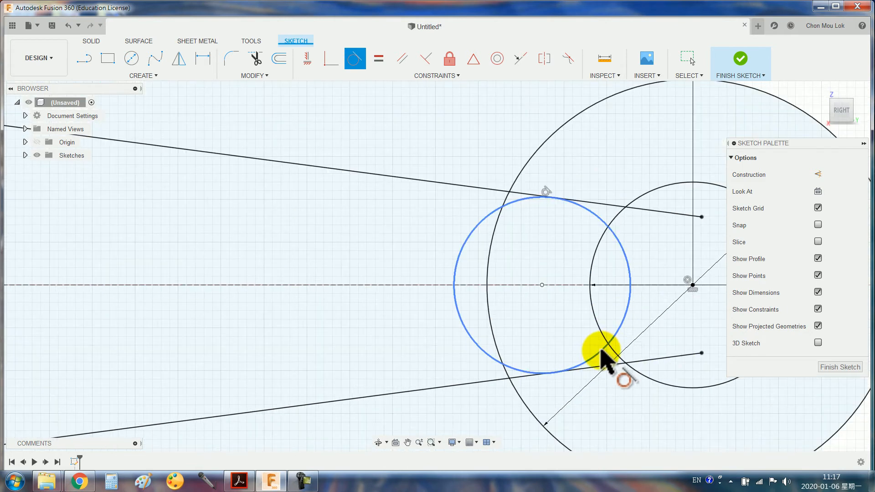
key("Escape")
Step: Move the tangent circle away from the small hole and dimension the horizontal distance between their centres as 19 mm
left_click_drag(541, 284, 331, 266)
scroll(371, 254, "down", 3)
key("d")
left_click(331, 268)
left_click(538, 268)
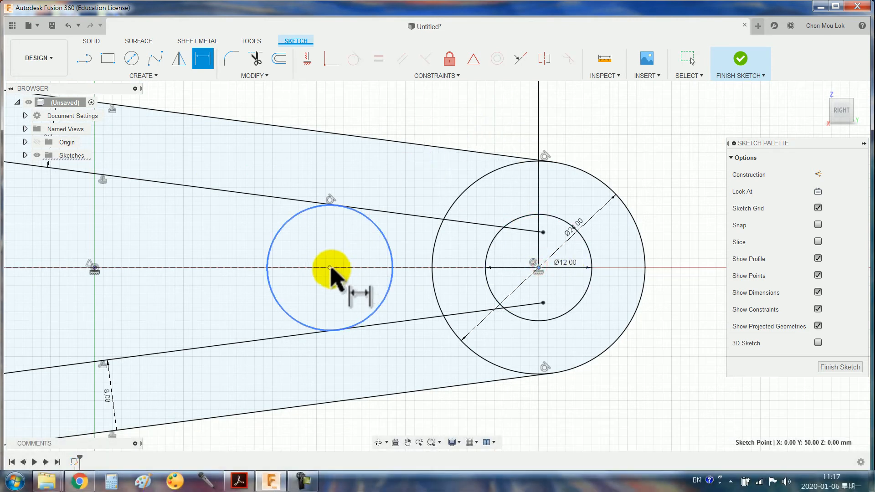
left_click(445, 121)
type("19")
key("Return")
scroll(397, 255, "down", 5)
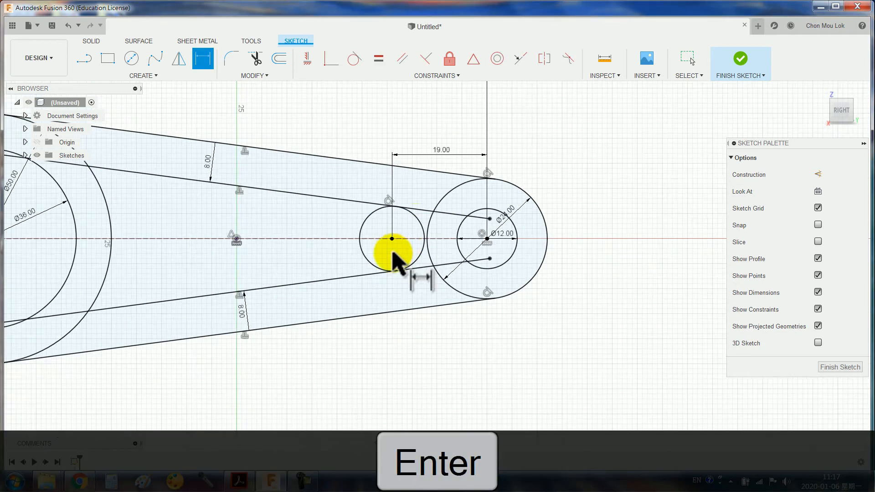
middle_click_drag(378, 264, 450, 274)
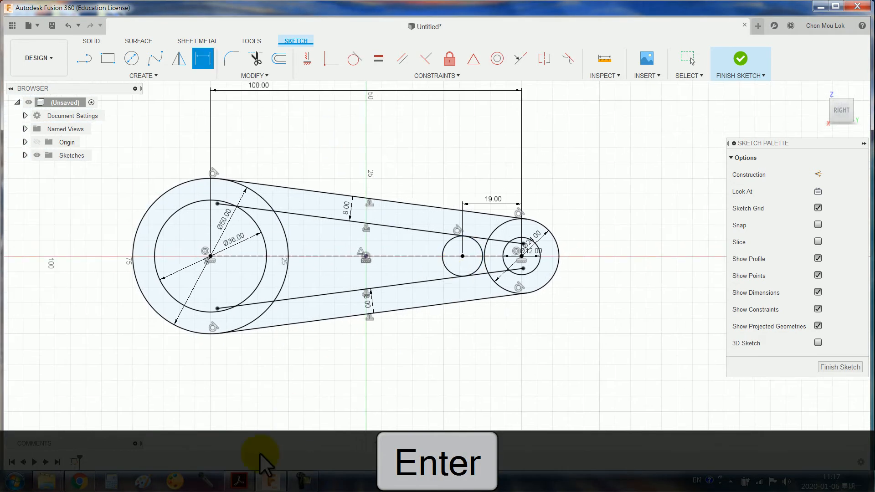
Step: Check the side view in Adobe Acrobat, return to Fusion 360 and start an extrusion with the outer outline regions around the cutout
left_click(243, 478)
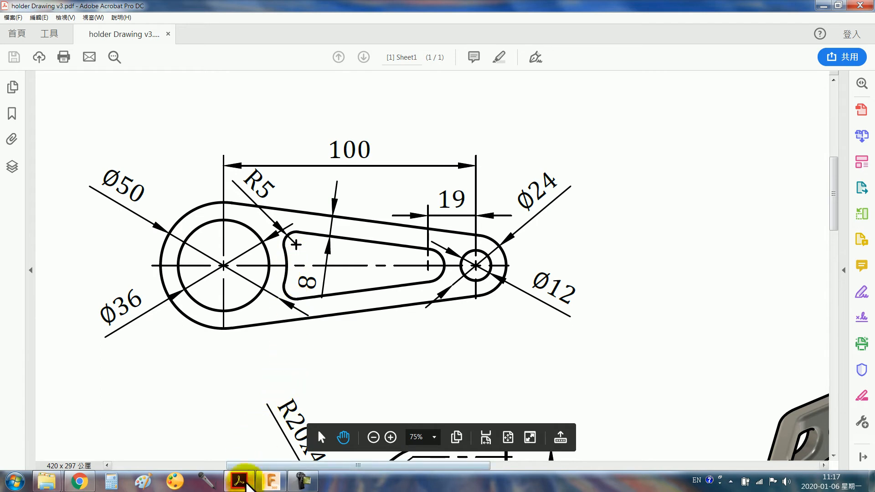
left_click(272, 481)
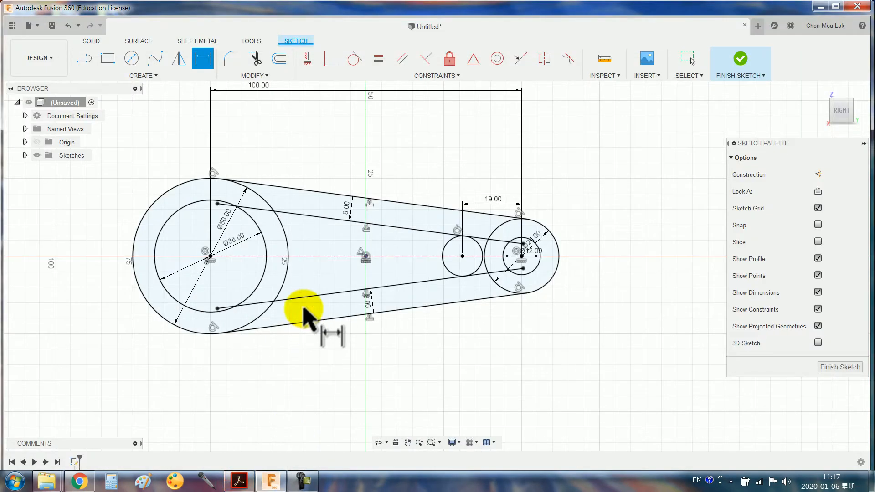
key("e")
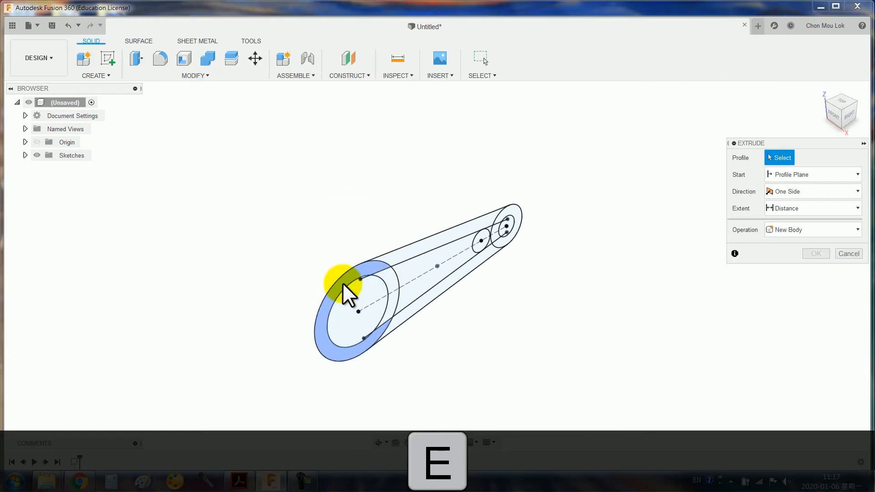
left_click(342, 284)
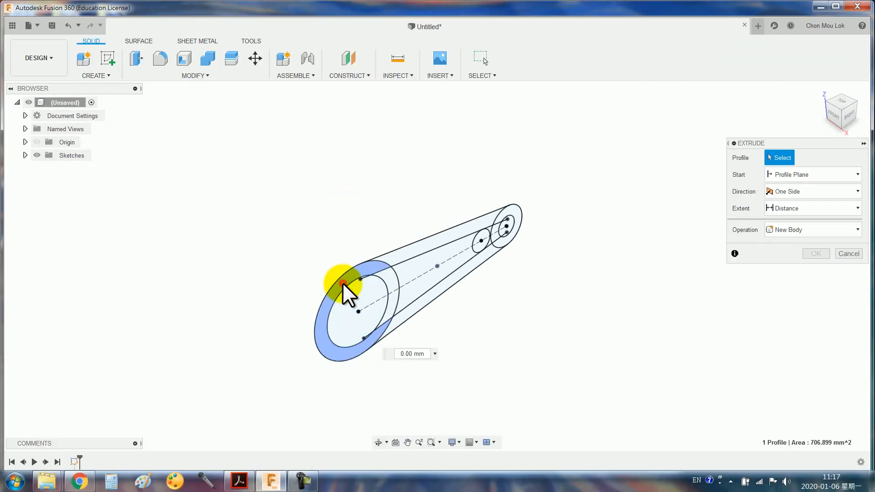
left_click(422, 249)
left_click(516, 213)
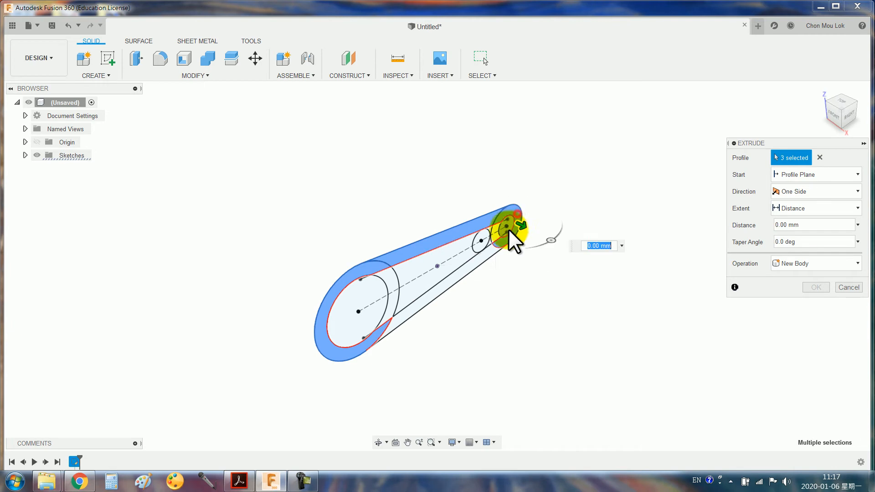
left_click(494, 261)
scroll(497, 251, "up", 5)
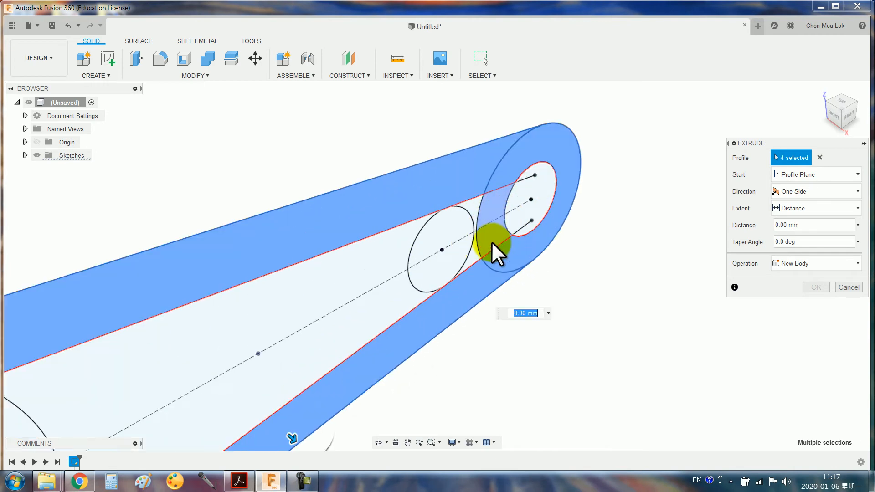
left_click(487, 239)
left_click(475, 253)
scroll(457, 245, "down", 4)
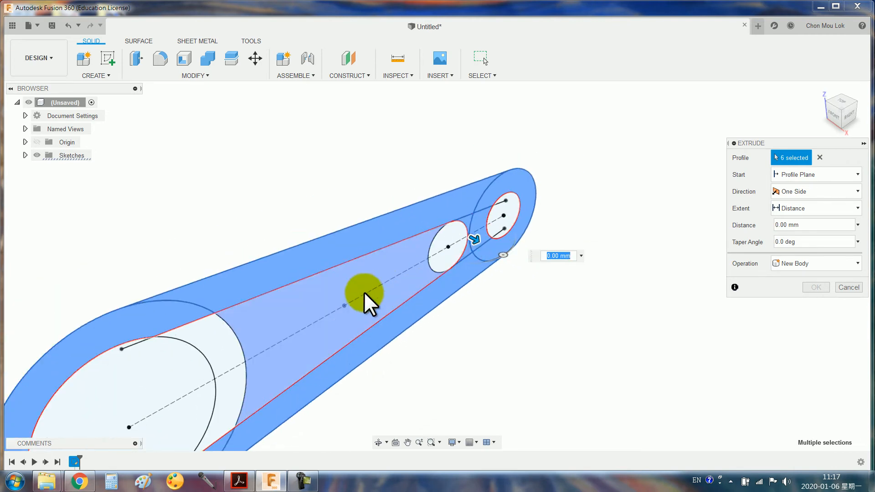
middle_click_drag(310, 362, 377, 259)
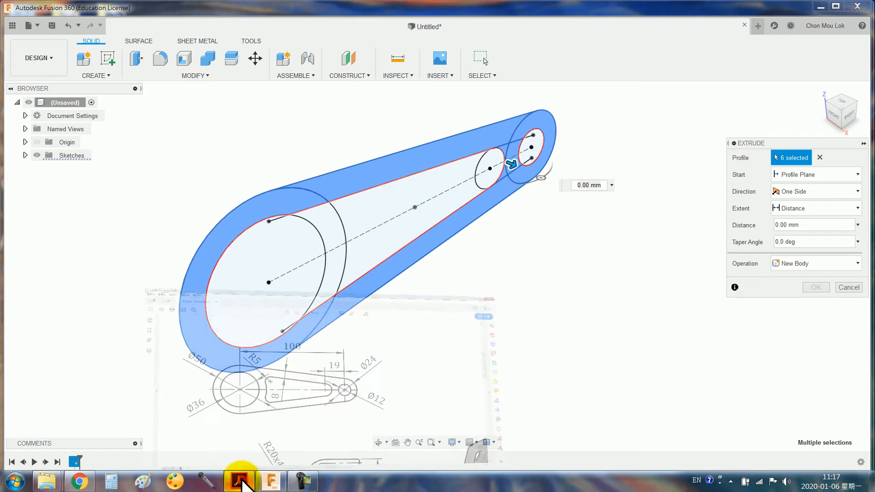
Step: Add the crescent region between the 36 mm hole and the inner cutout to the extrusion profiles
left_click(240, 481)
left_click(240, 481)
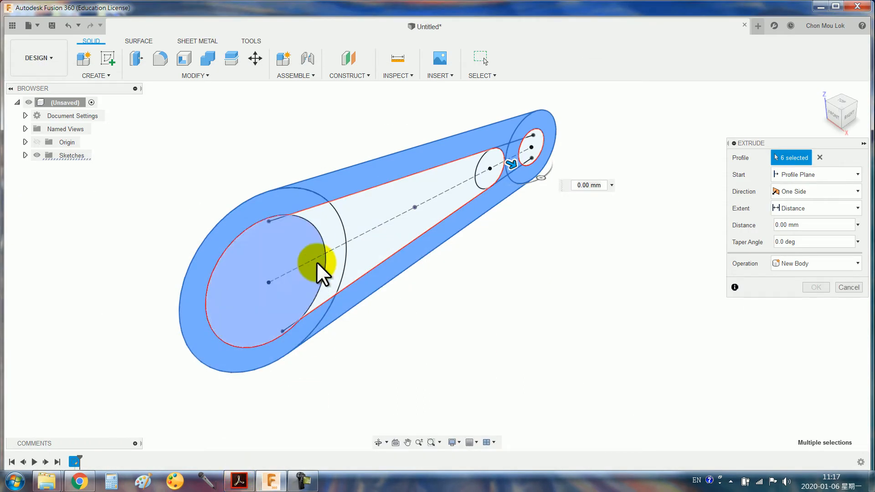
left_click(363, 259)
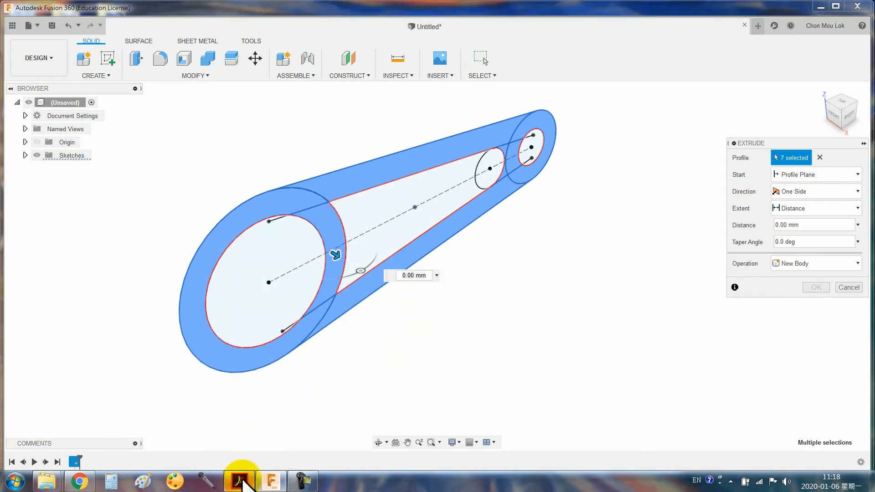
Step: Switch to the holder drawing in Adobe Acrobat and examine all views for the overall width of the fork
left_click(240, 481)
left_click(240, 481)
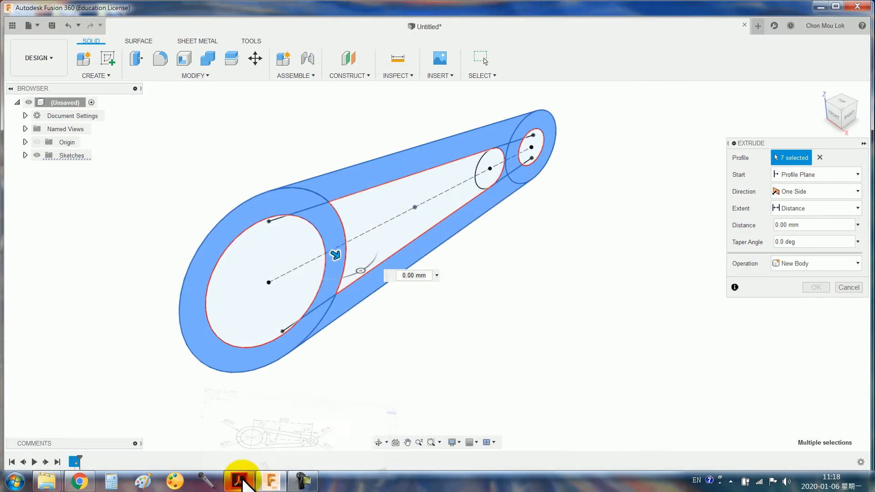
left_click(240, 480)
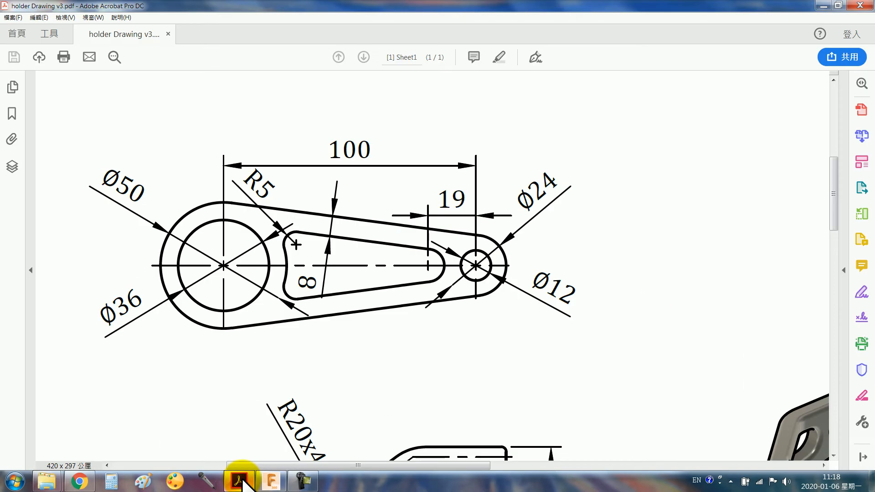
scroll(414, 357, "down", 3, "ctrl")
scroll(414, 354, "down", 1, "ctrl")
scroll(304, 298, "up", 1, "ctrl")
left_click_drag(370, 250, 383, 285)
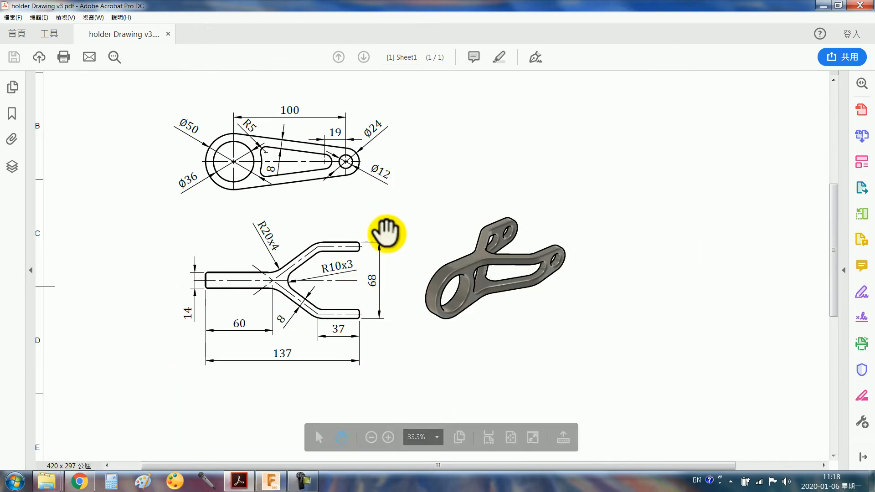
left_click(822, 6)
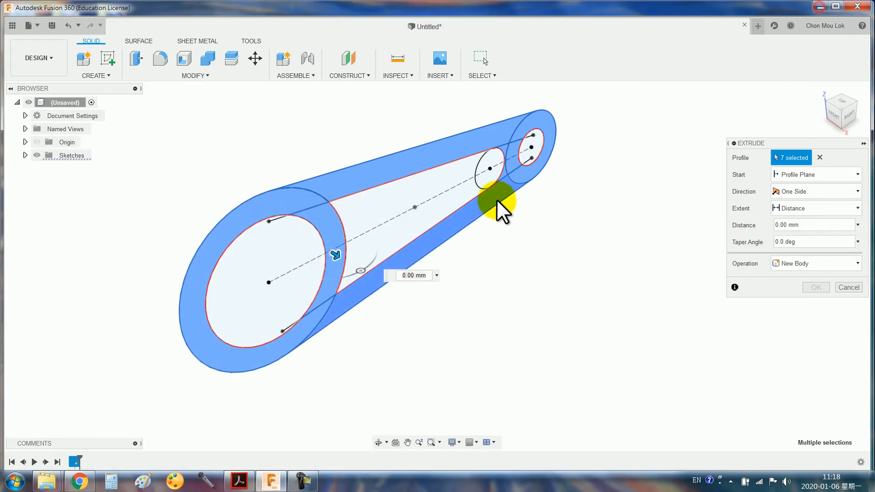
Step: Extrude the selected profiles symmetrically as a new body with a whole-length distance of 68 mm
left_click(792, 191)
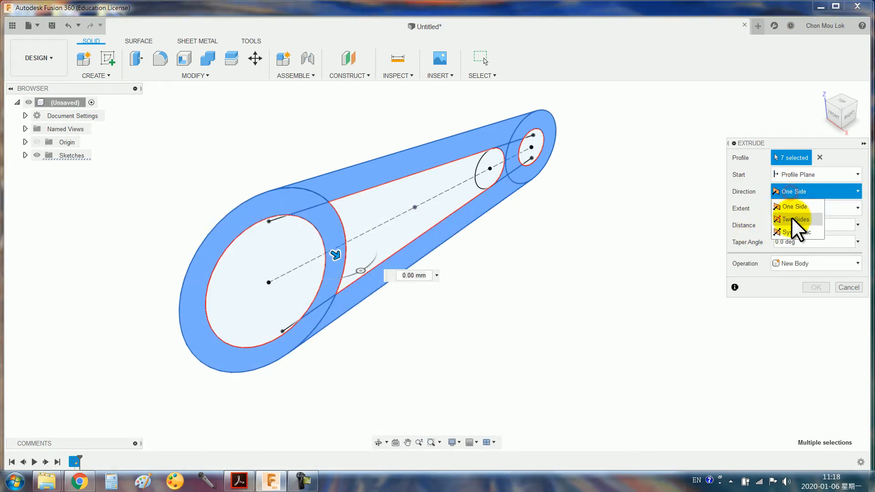
left_click(790, 232)
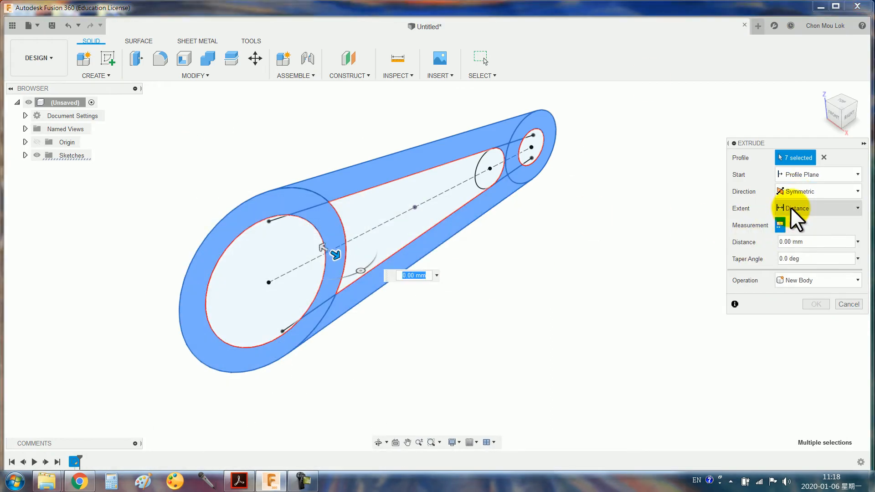
left_click(793, 224)
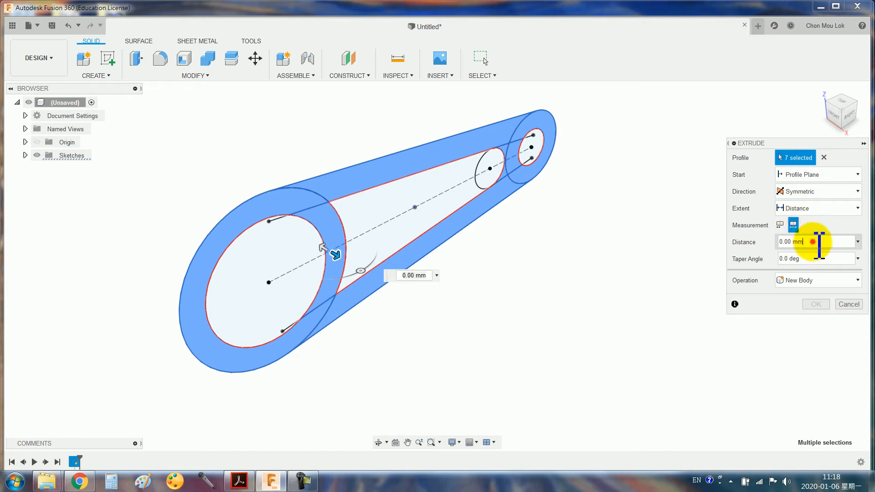
left_click_drag(819, 244, 781, 246)
type("68")
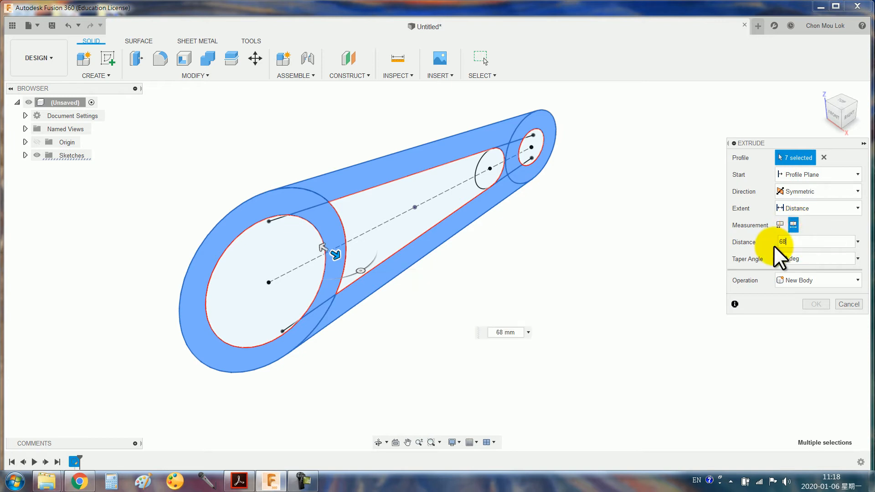
key("Return")
Step: Check the corner radius in Adobe Acrobat and fillet the cutout's two sharp edges nearest the large hole to 5 mm
scroll(624, 291, "down", 3)
middle_click_drag(625, 316, 568, 299, "shift")
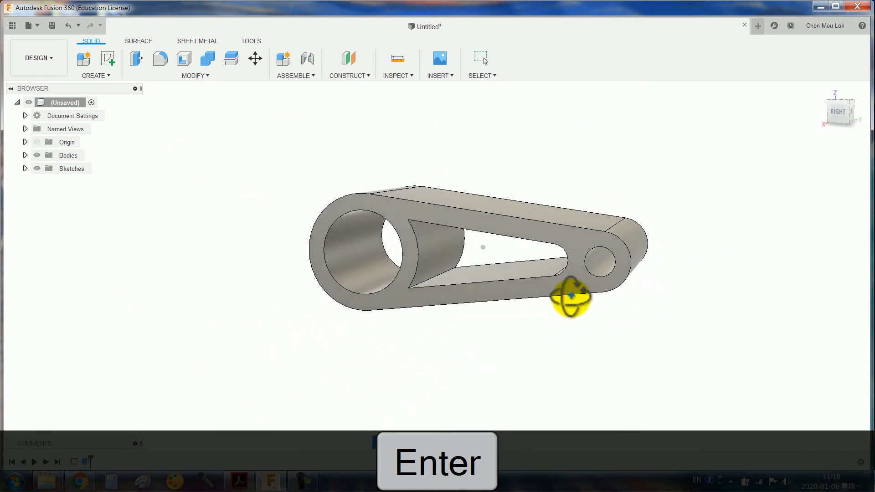
key("f")
middle_click_drag(469, 242, 404, 307, "shift")
left_click(396, 192)
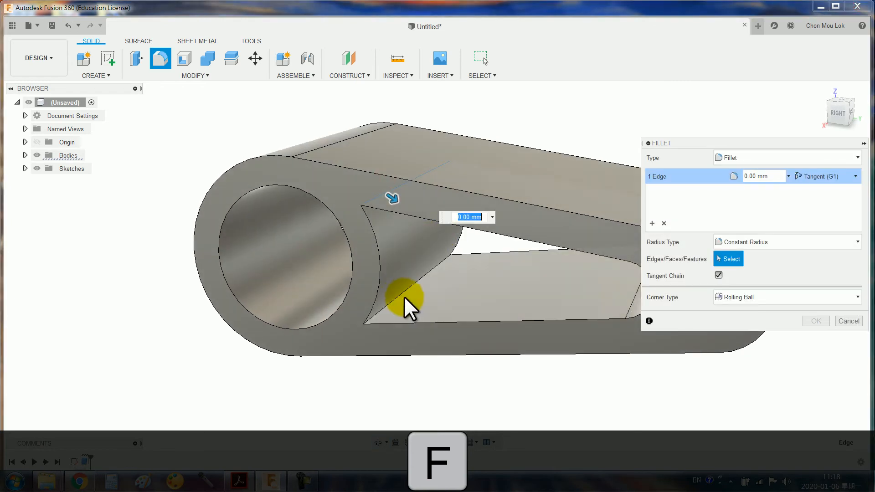
left_click(399, 301)
left_click(243, 482)
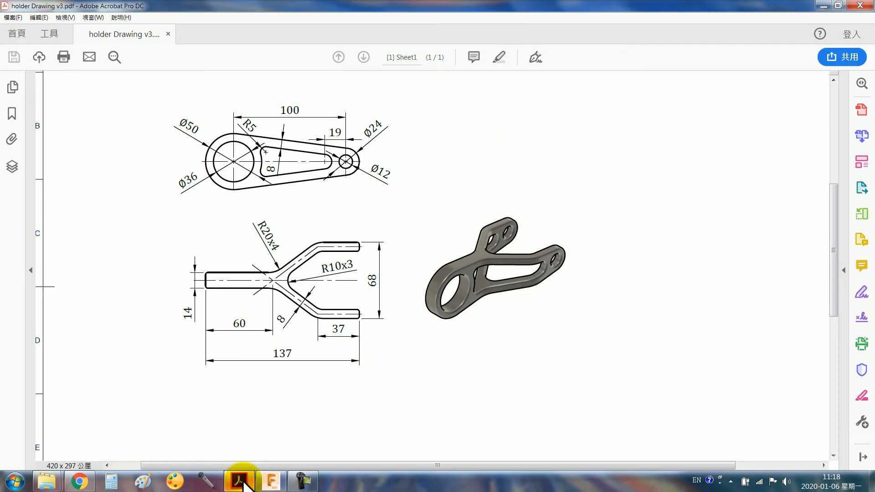
left_click(244, 482)
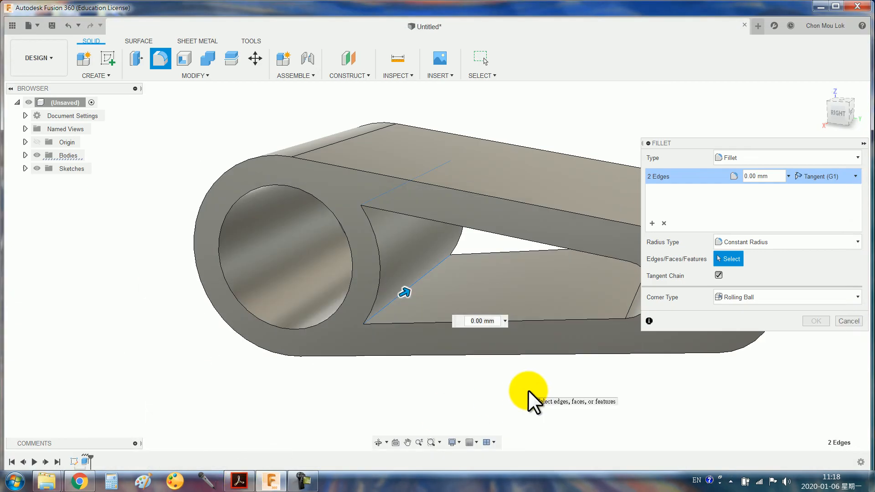
type("5")
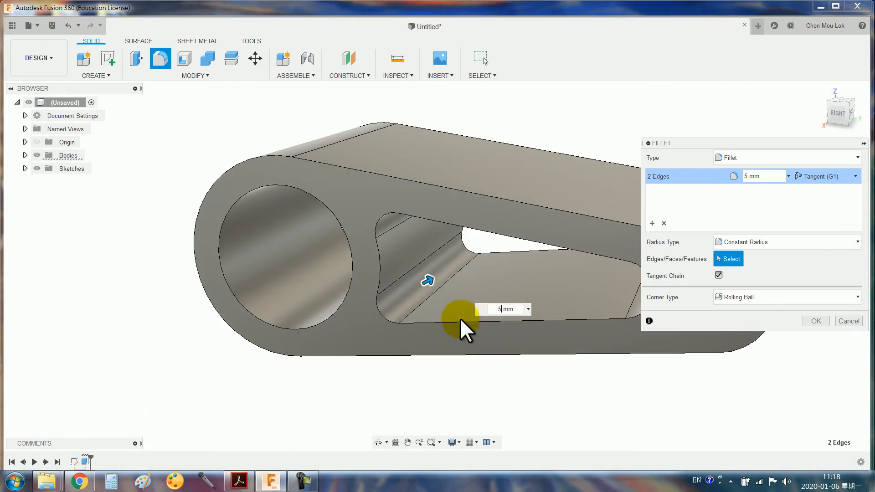
key("Return")
Step: Start a sketch on the horizontal origin plane and rotate the top view so the part's length runs horizontally
scroll(461, 318, "down", 2)
middle_click_drag(461, 327, 388, 228, "shift")
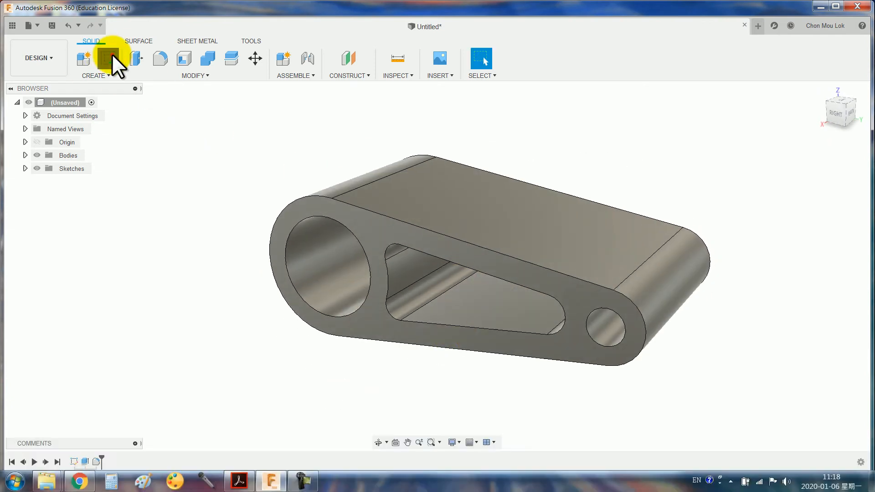
left_click(109, 59)
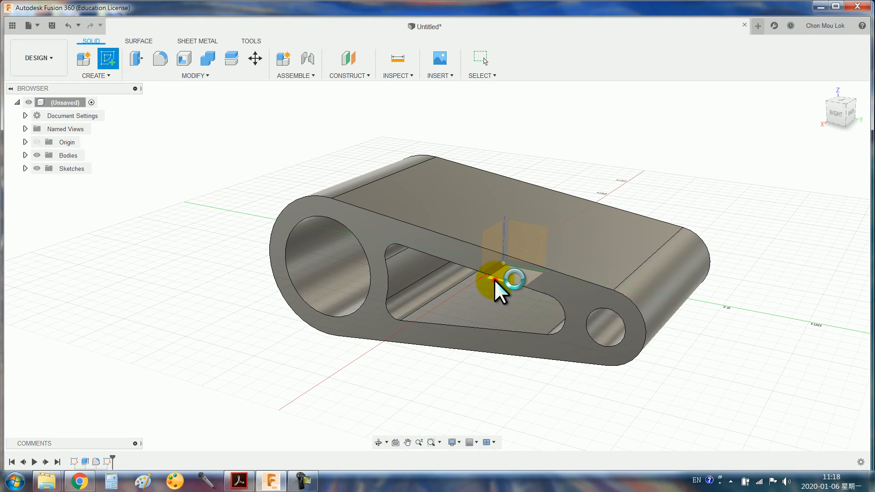
left_click(495, 282)
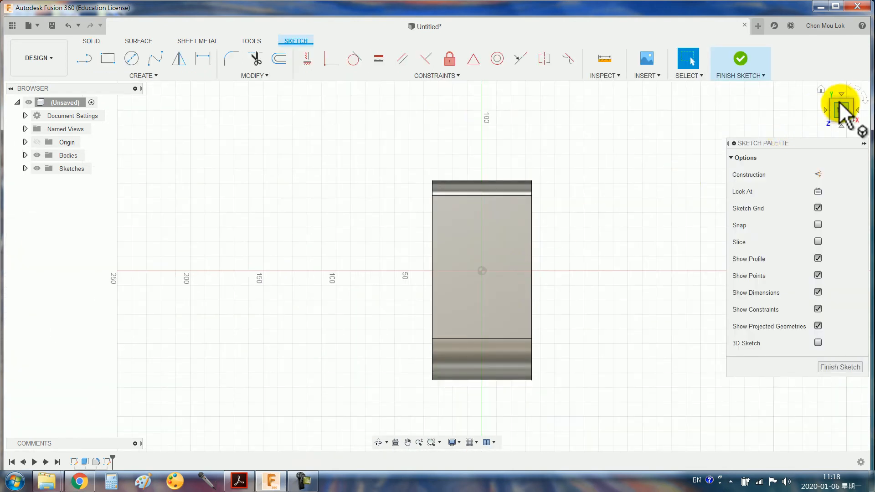
left_click(864, 94)
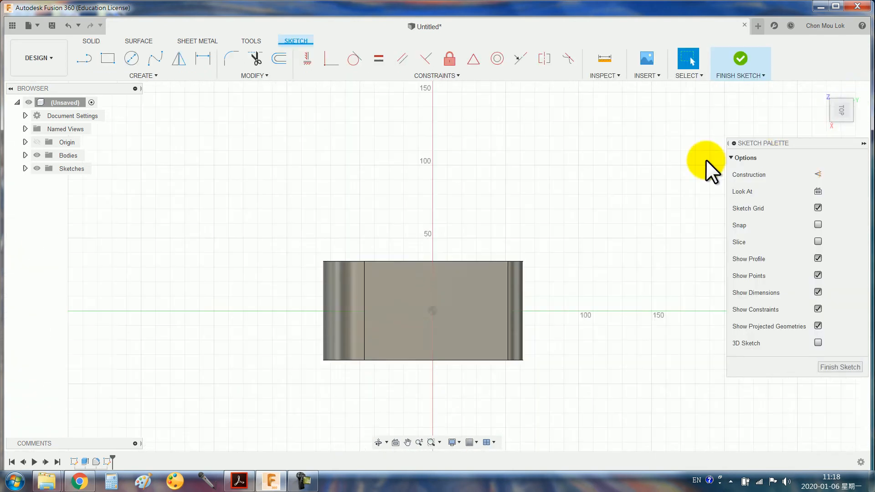
Step: Switch to the holder drawing in Adobe Acrobat and examine the fork view's stem, arm and overall dimensions
left_click(240, 480)
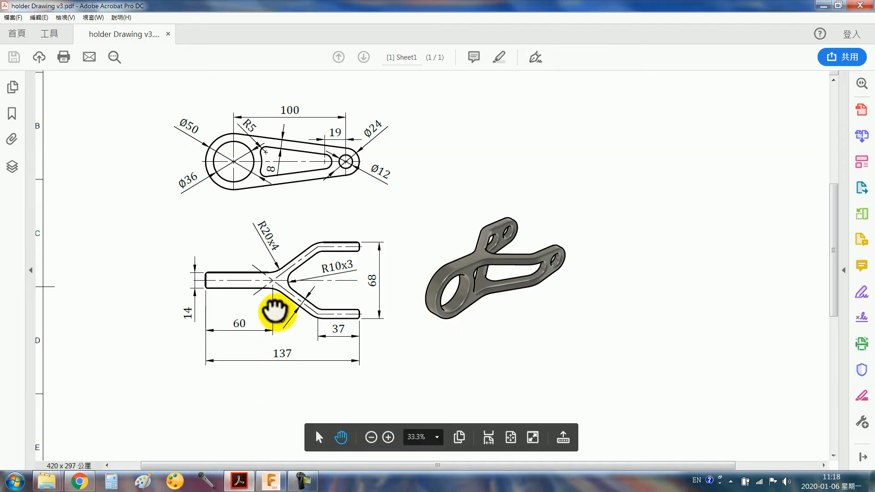
scroll(253, 295, "up", 2, "ctrl")
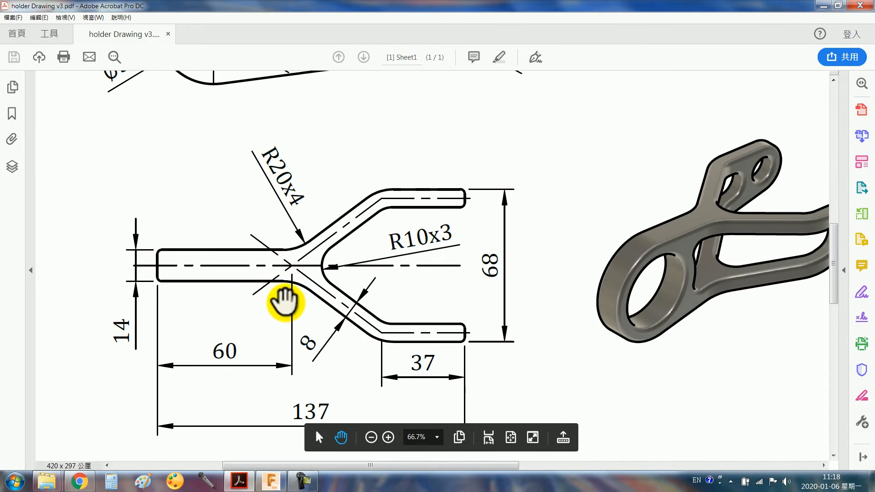
left_click_drag(284, 301, 294, 278)
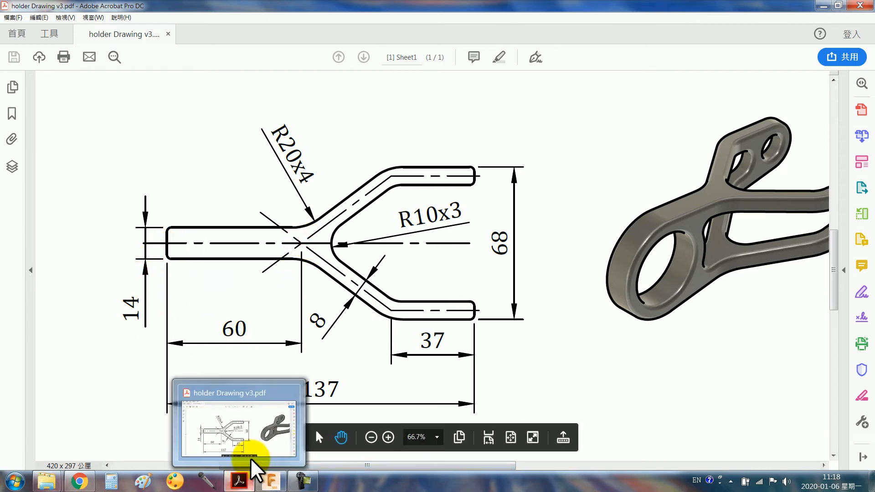
scroll(326, 324, "up", 2)
scroll(324, 321, "up", 3)
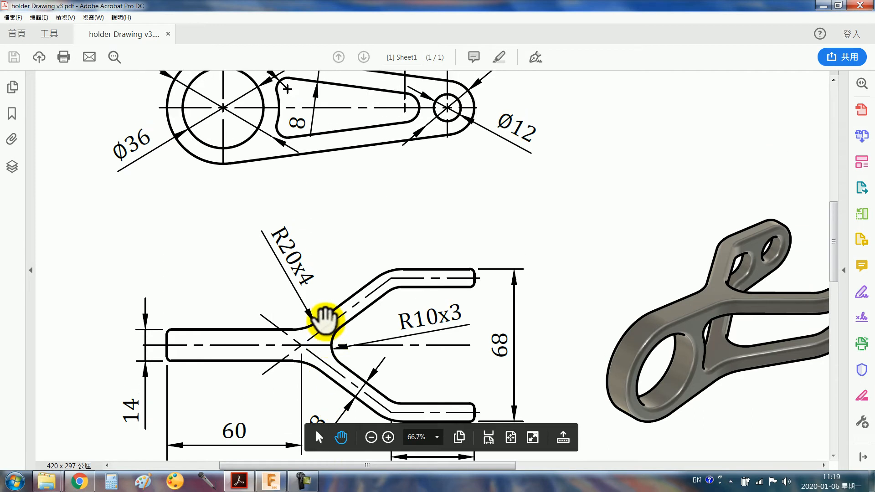
scroll(306, 298, "down", 5)
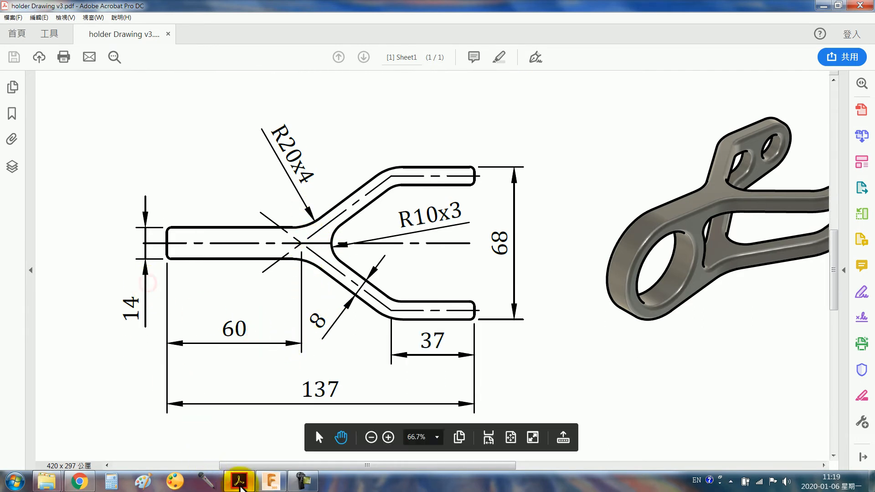
Step: Return to Fusion 360 and sketch a center rectangle about 33 by 23 mm near the large-hole end of the body
left_click(271, 481)
type("s")
type("rect")
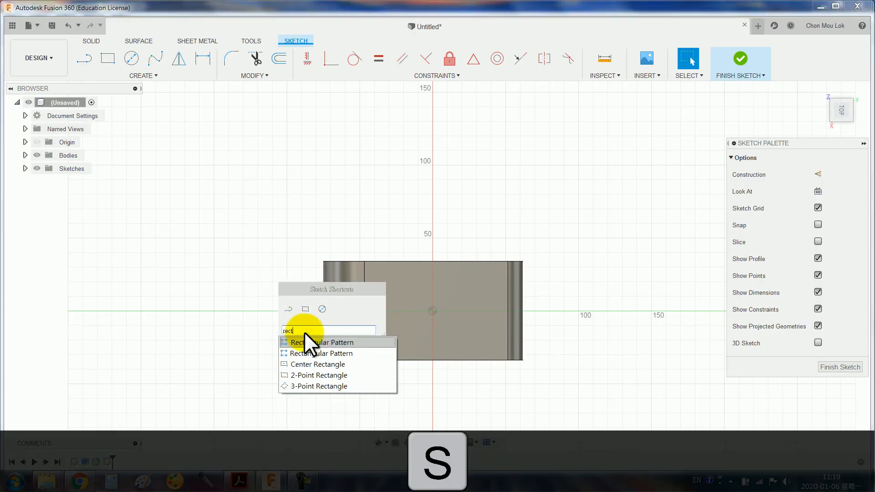
left_click(302, 362)
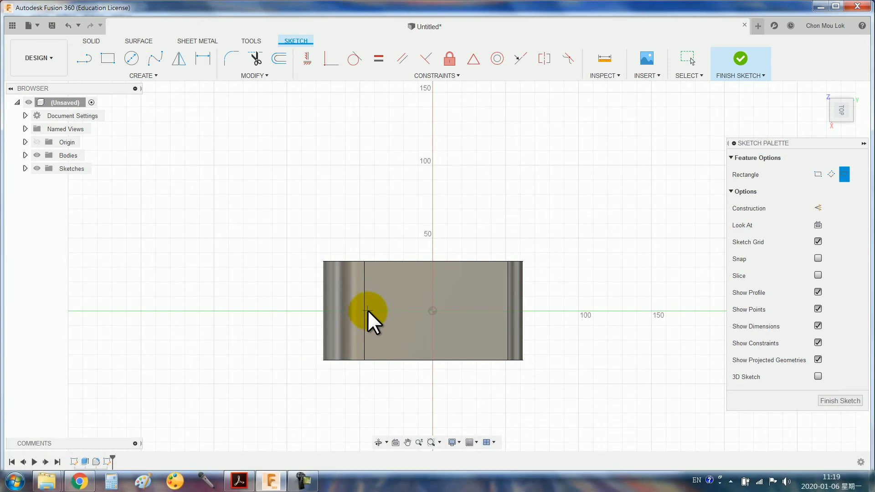
left_click(370, 312)
left_click(393, 294)
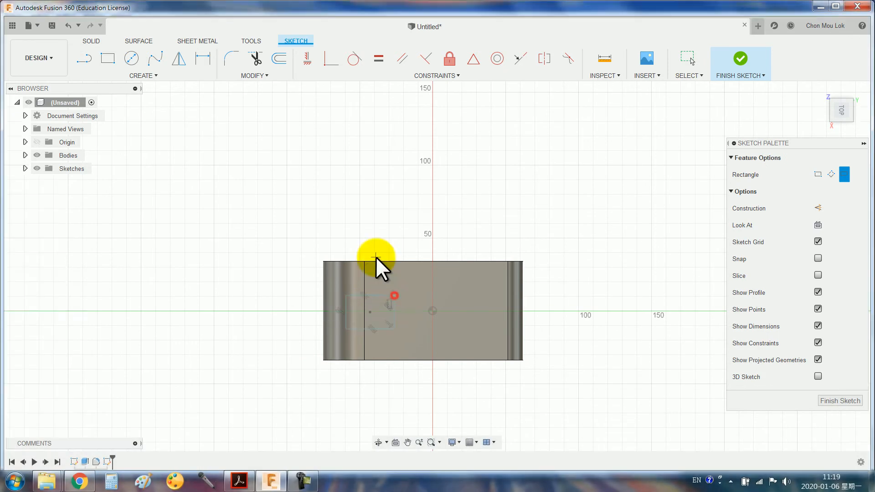
Step: Hide the bodies and align the rectangle's center point with the origin using a Horizontal/Vertical constraint
left_click(307, 59)
left_click(37, 155)
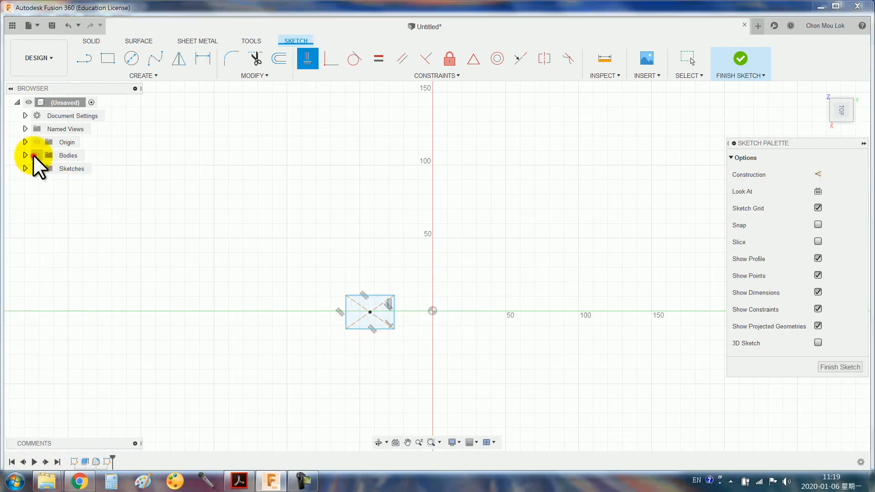
left_click(370, 312)
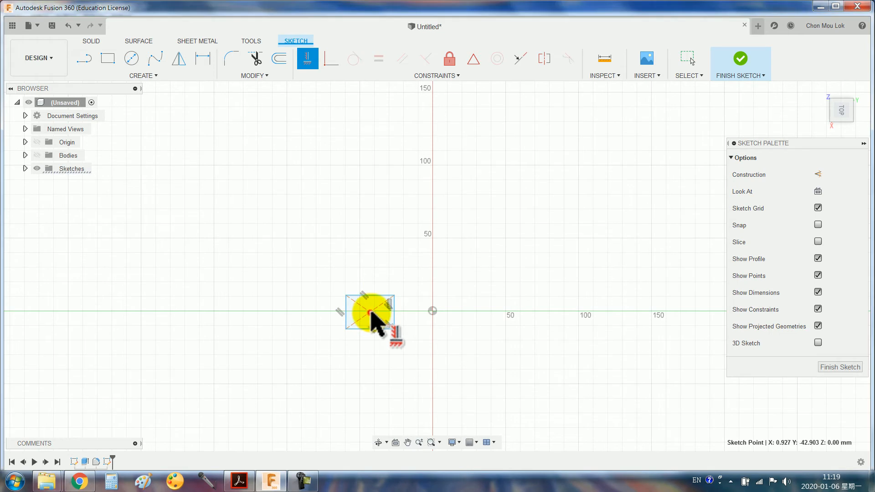
left_click(432, 311)
Step: Dimension the rectangle to 60 mm long and 14 mm wide
scroll(390, 293, "up", 8)
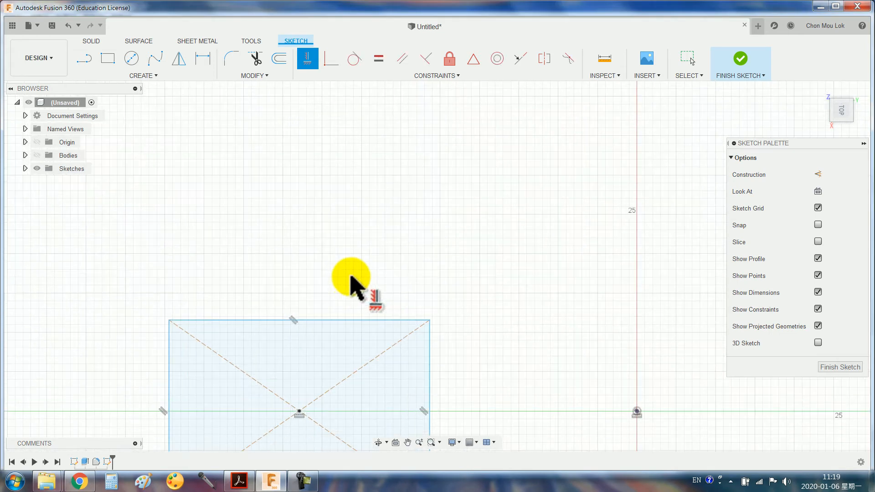
key("d")
left_click(336, 303)
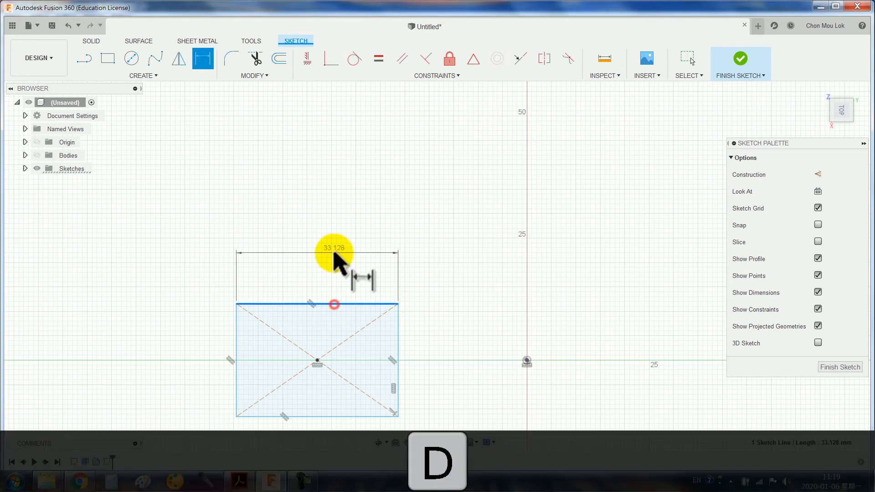
left_click(334, 255)
type("60")
key("Return")
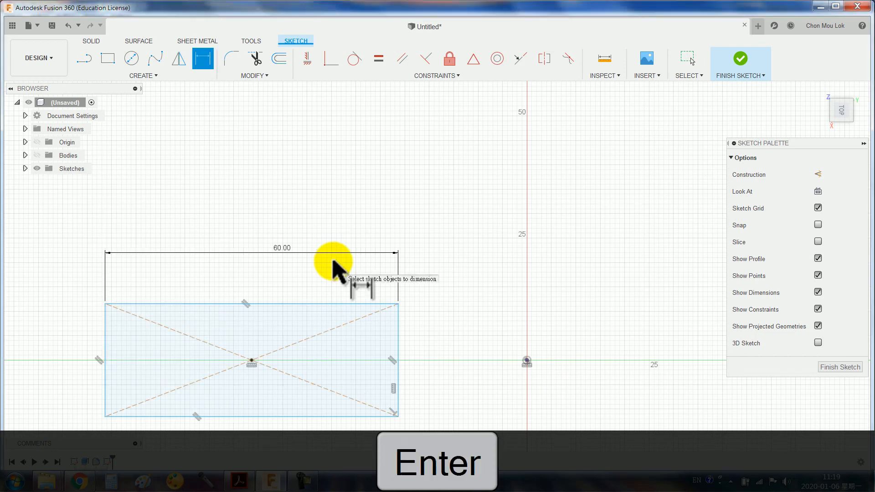
left_click(105, 322)
left_click(64, 319)
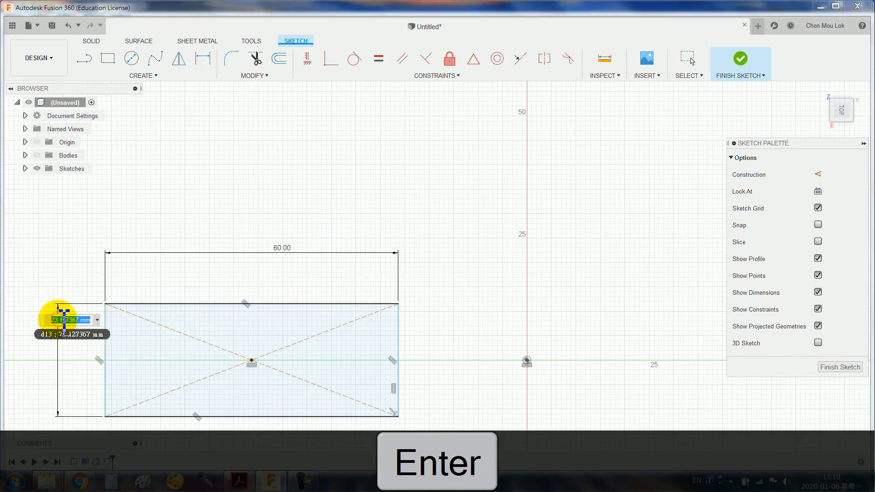
type("14")
key("Return")
scroll(68, 278, "down", 2)
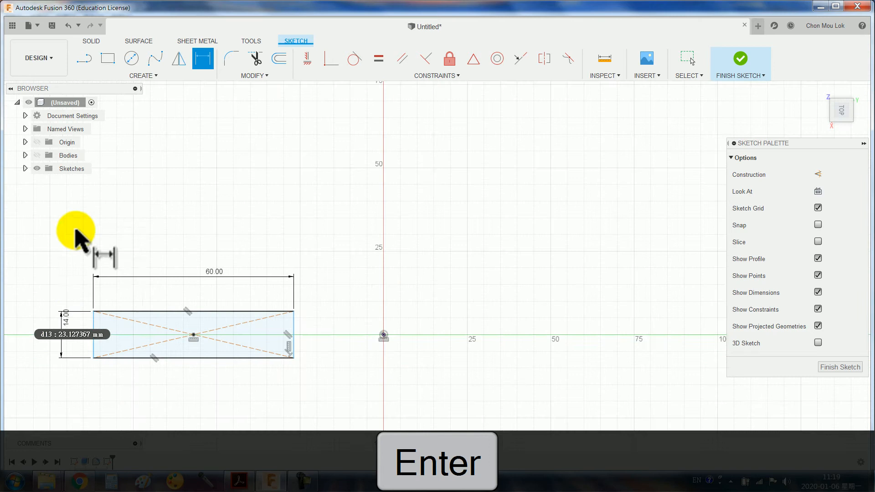
Step: Show the bodies and project the body's two rounded end faces and flat top face into the sketch
left_click(37, 156)
scroll(325, 164, "down", 3)
type("s")
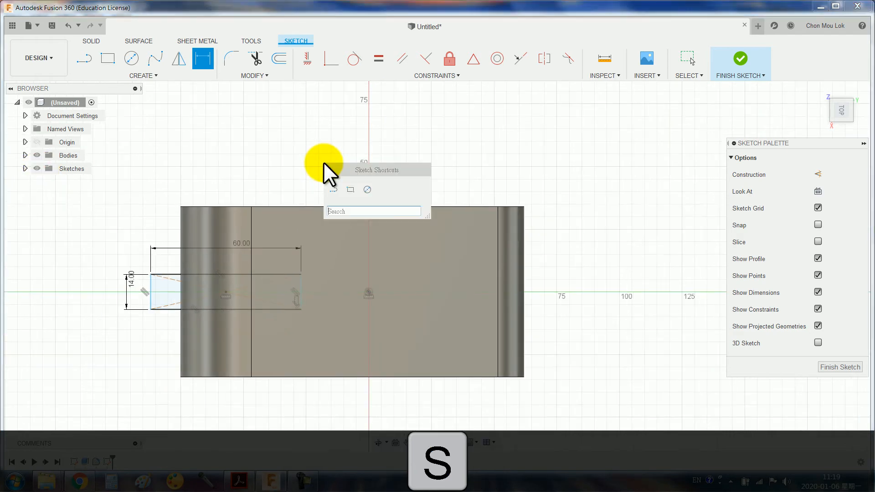
type("pro")
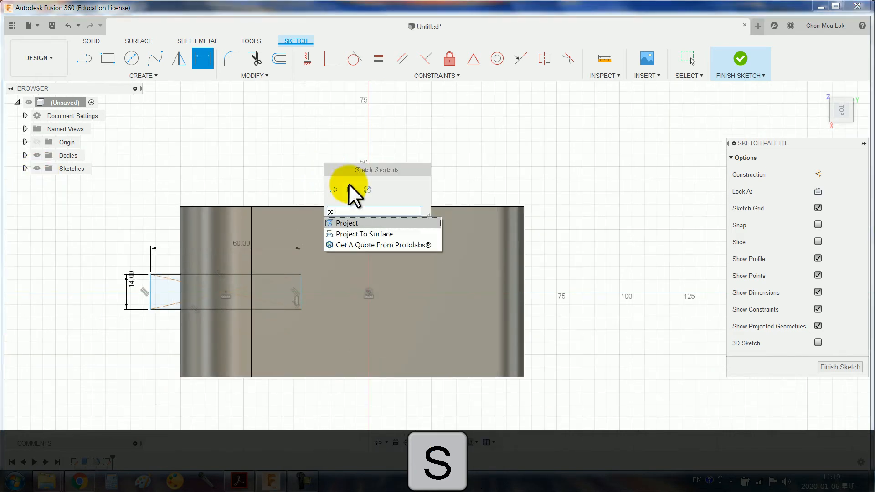
left_click(355, 222)
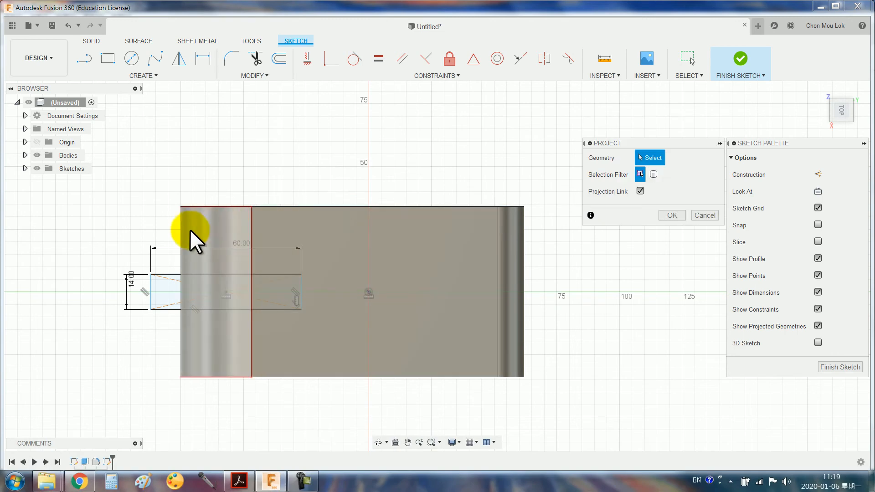
left_click(189, 229)
left_click(436, 240)
left_click(503, 230)
left_click(672, 215)
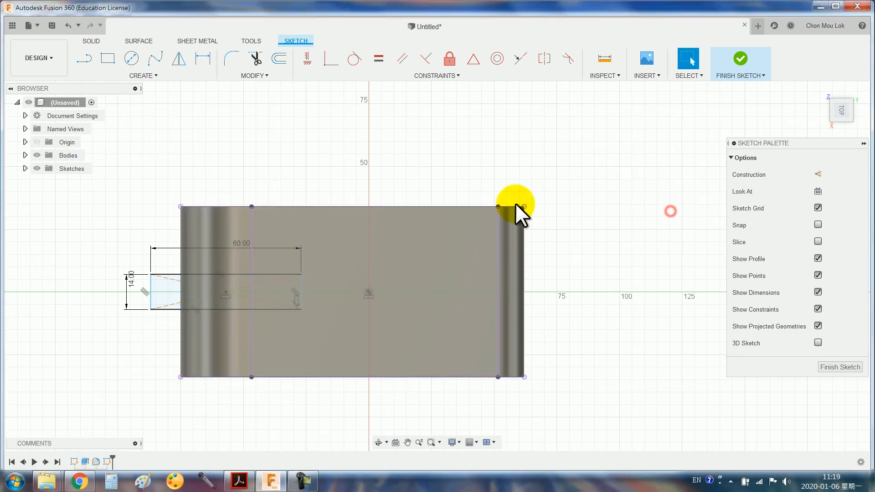
Step: Hide the bodies and draw a 68 mm line joining the open ends of the projected edges at the large-hole end
left_click(36, 156)
key("l")
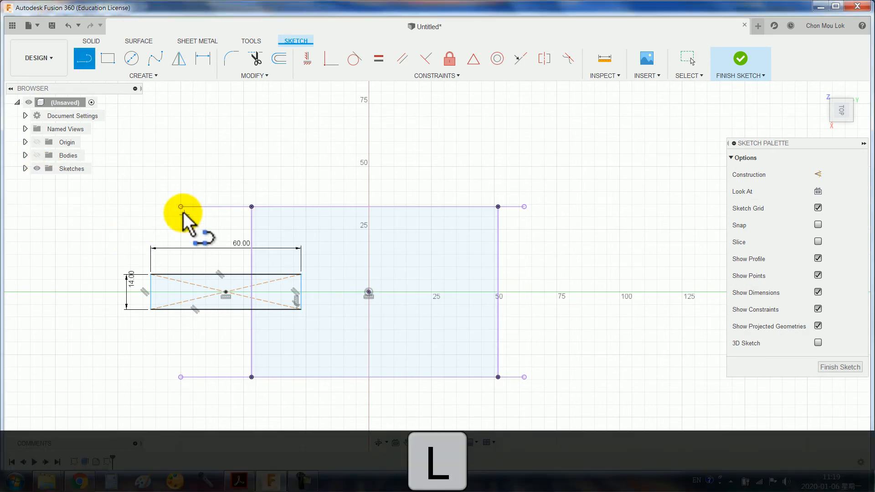
left_click(181, 206)
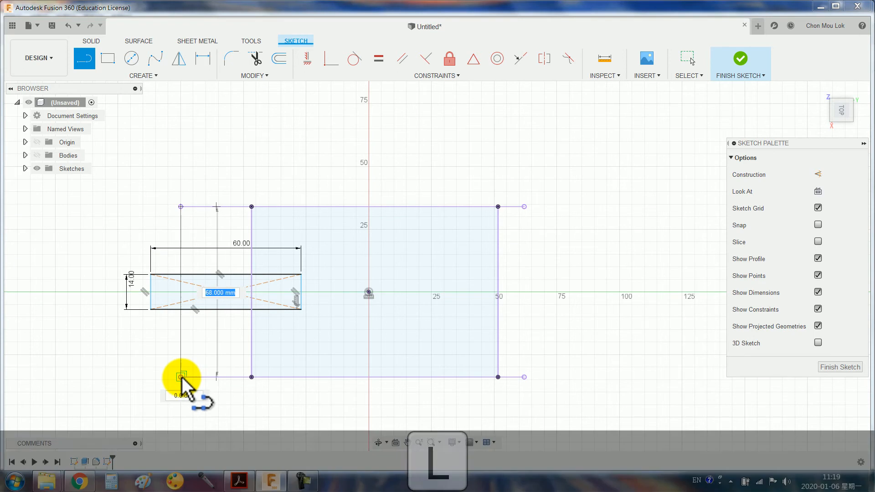
left_click(180, 377)
key("Escape")
Step: Convert the 68 mm end line and the projected lengthwise edges along both sides into construction lines
left_click(182, 350)
key("x")
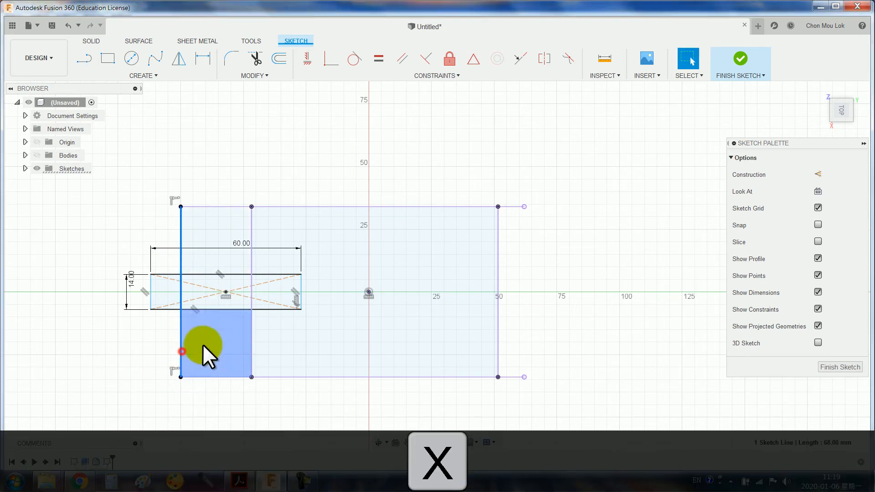
left_click(215, 379)
key("x")
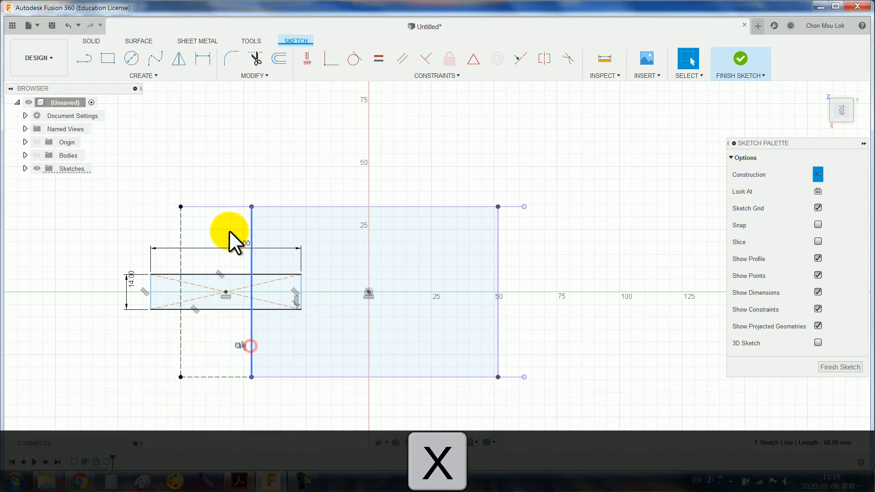
left_click(229, 208)
key("x")
left_click(301, 207)
key("x")
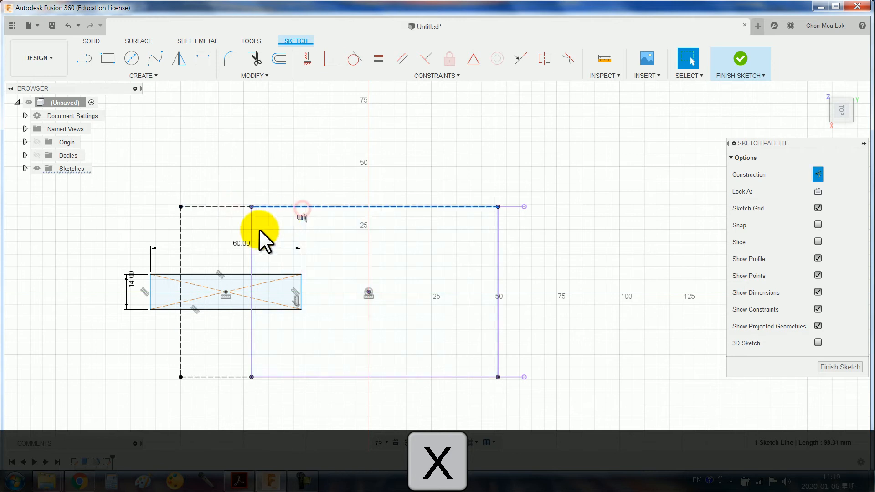
left_click(253, 231)
left_click(323, 377)
key("x")
left_click(498, 340)
left_click(513, 206)
key("x")
left_click(498, 227)
left_click(507, 172)
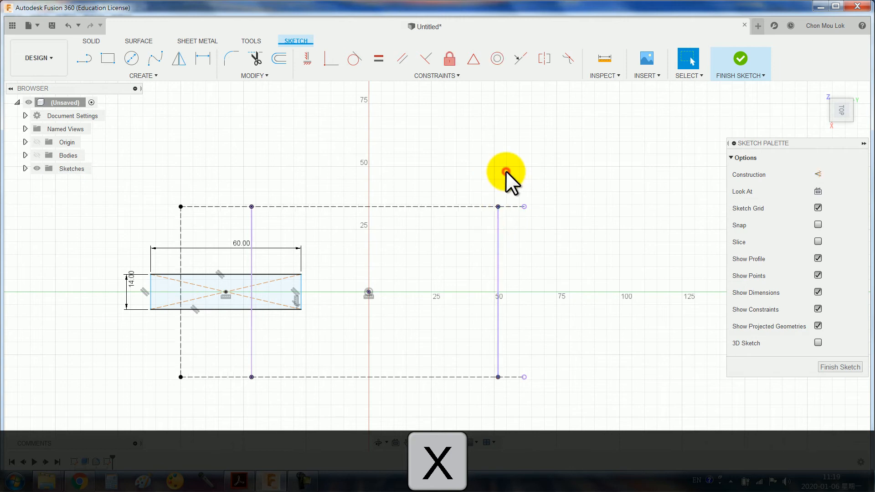
Step: Draw a line joining the open ends of the lengthwise edges opposite the large-hole end and convert it to a construction line
key("l")
left_click(524, 206)
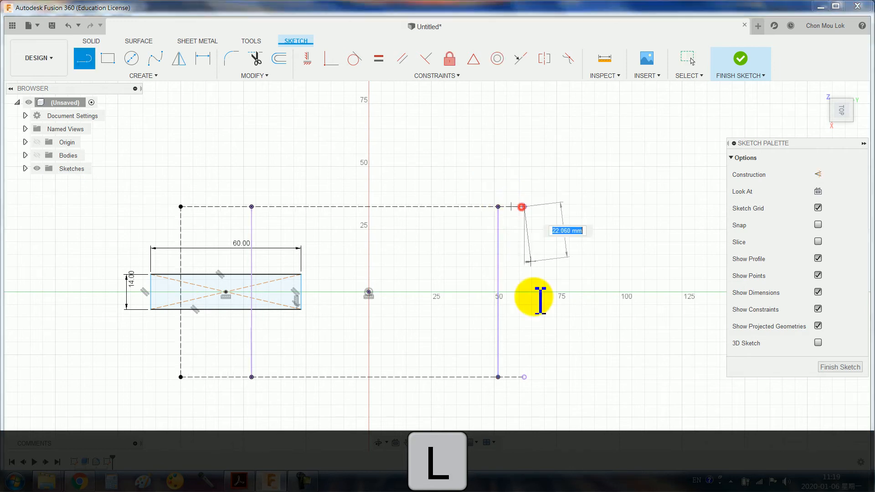
left_click(524, 377)
key("Escape")
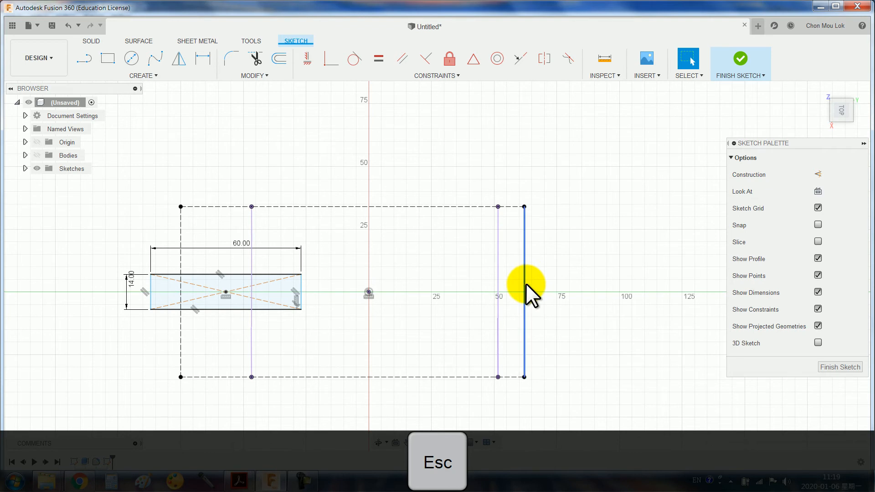
left_click(525, 283)
key("x")
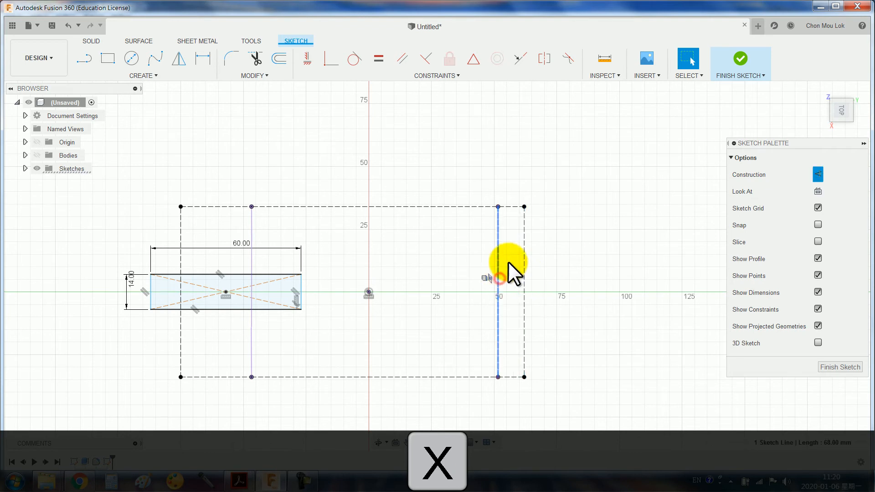
Step: Convert the overlapping lines just inside the new end line into construction lines
left_click(498, 238)
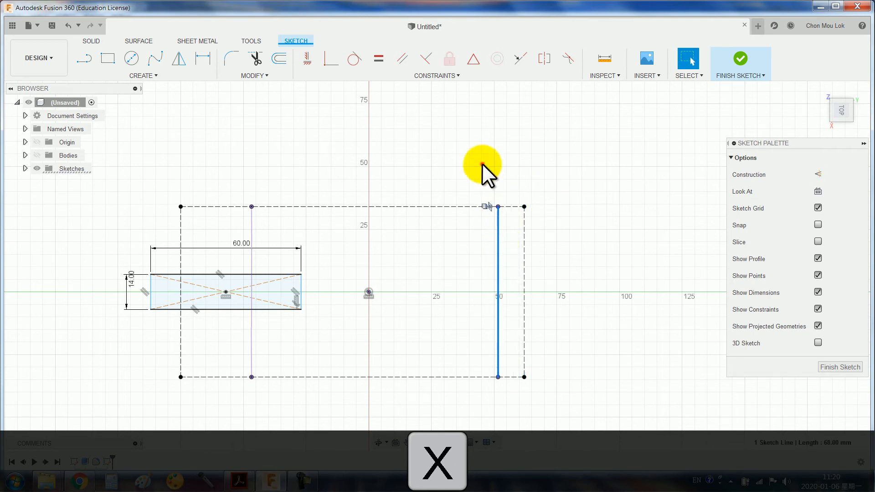
left_click_drag(472, 171, 521, 362)
left_click(573, 247)
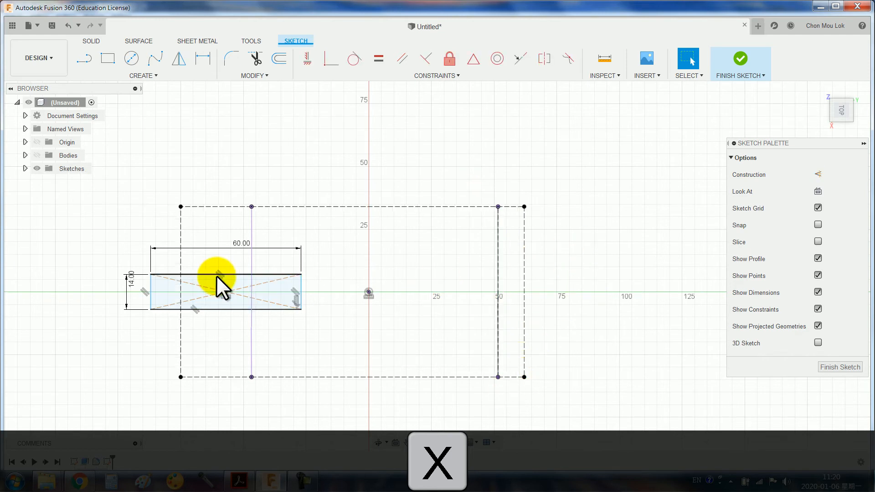
Step: Move the 60 by 14 mm rectangle inside the outline and make its outer short edge collinear with the large-hole end construction line
left_click_drag(226, 291, 310, 319)
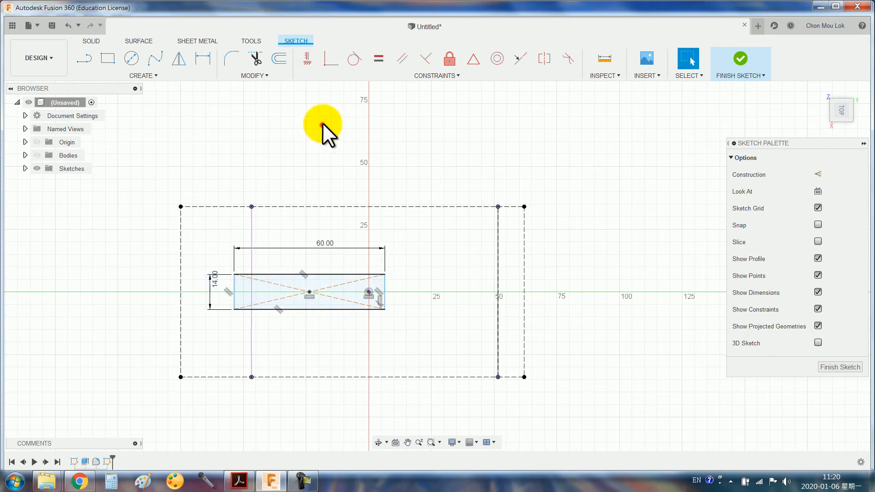
left_click(332, 73)
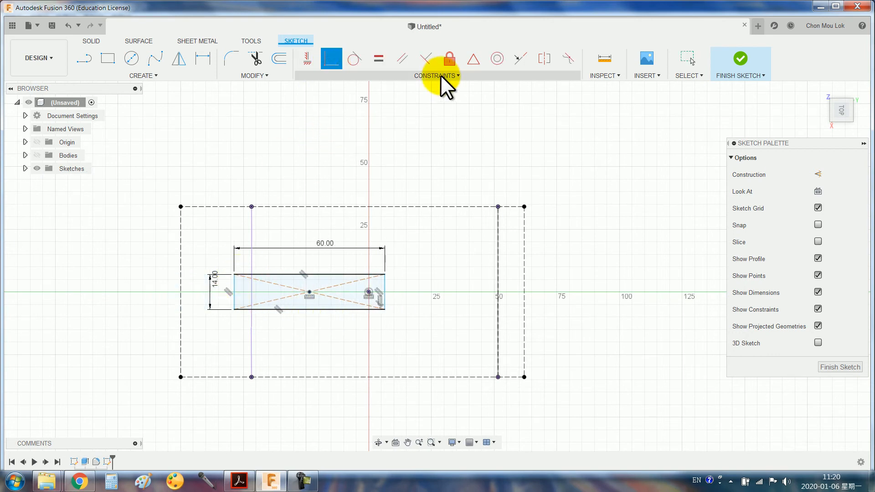
left_click(519, 58)
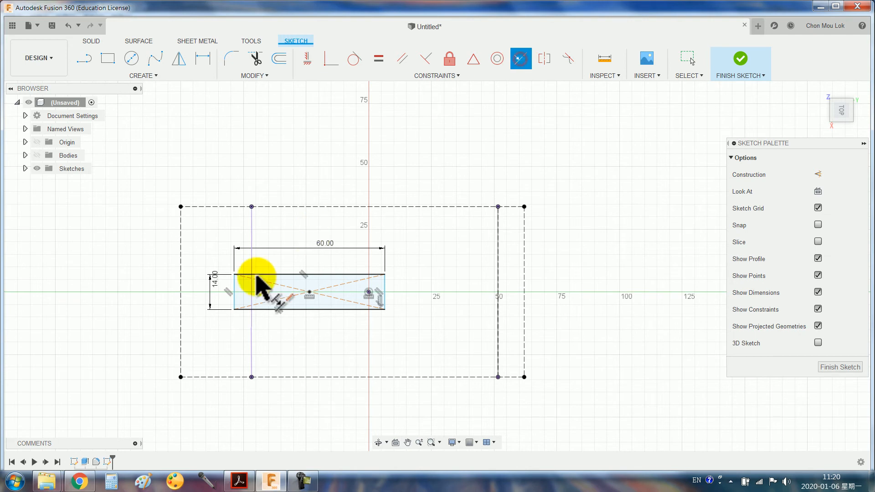
left_click(235, 292)
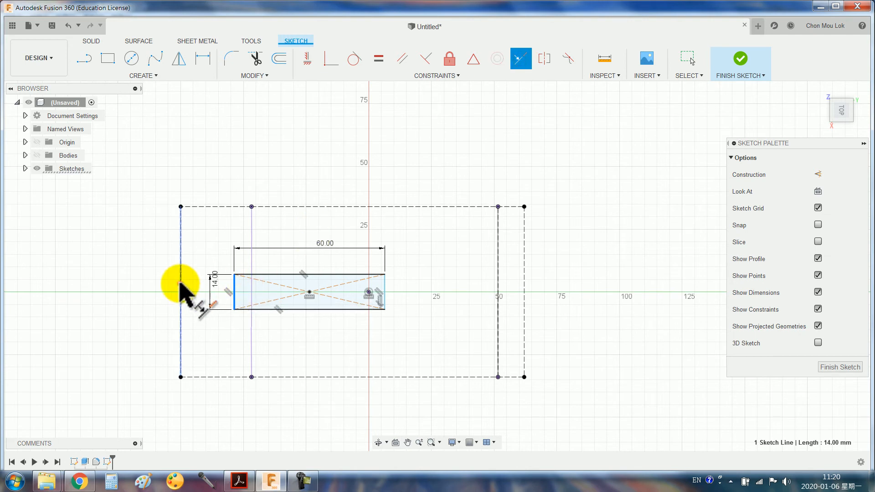
left_click(180, 285)
Step: Check the arm thickness in the PDF drawing in Acrobat, then return to Fusion 360 and offset the projected edge chain inward by -4 mm
left_click(239, 481)
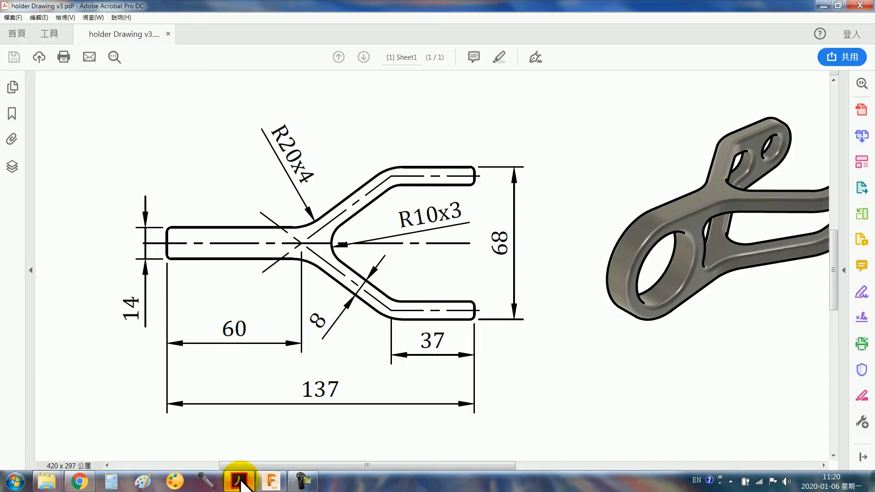
left_click(303, 242)
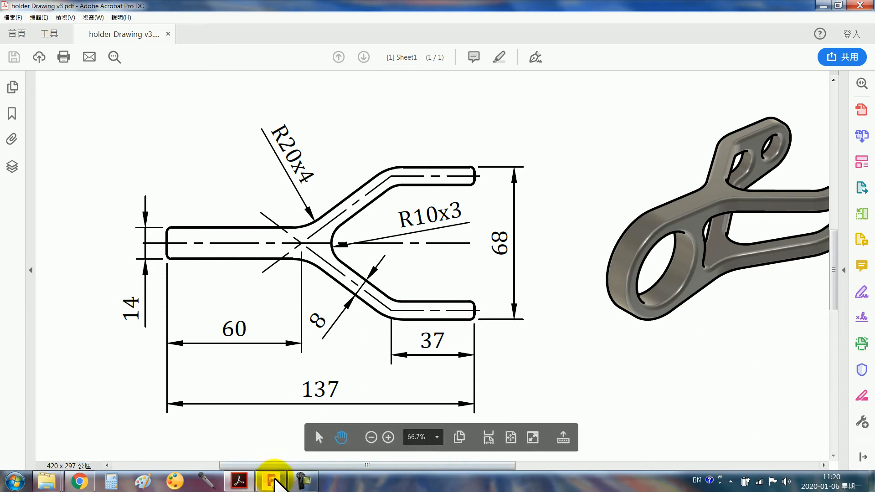
mouse_move(247, 482)
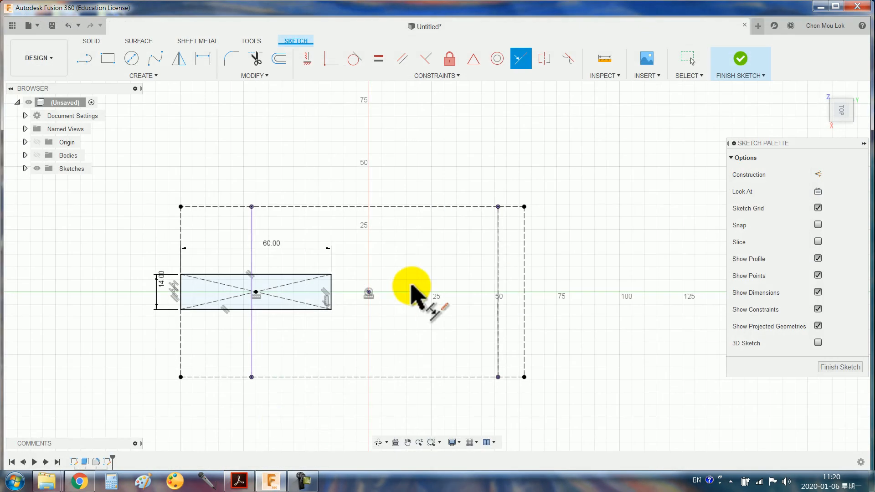
type("soff")
key("Return")
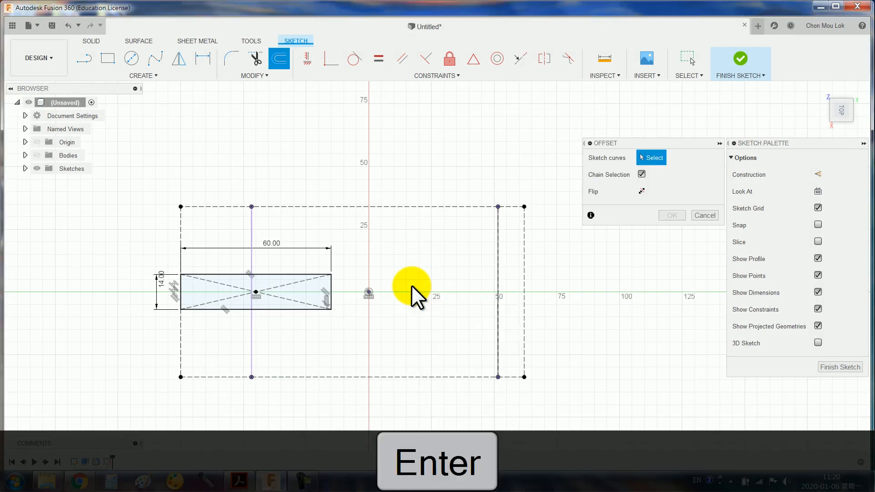
left_click(414, 207)
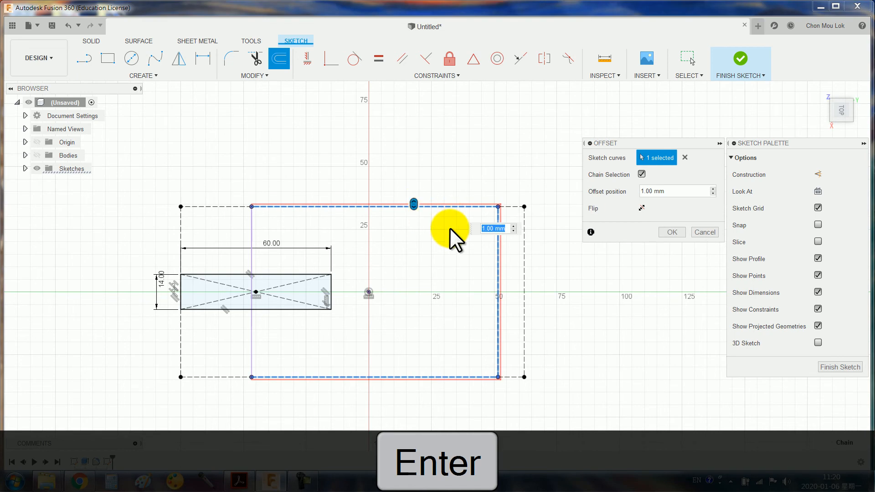
type("-4")
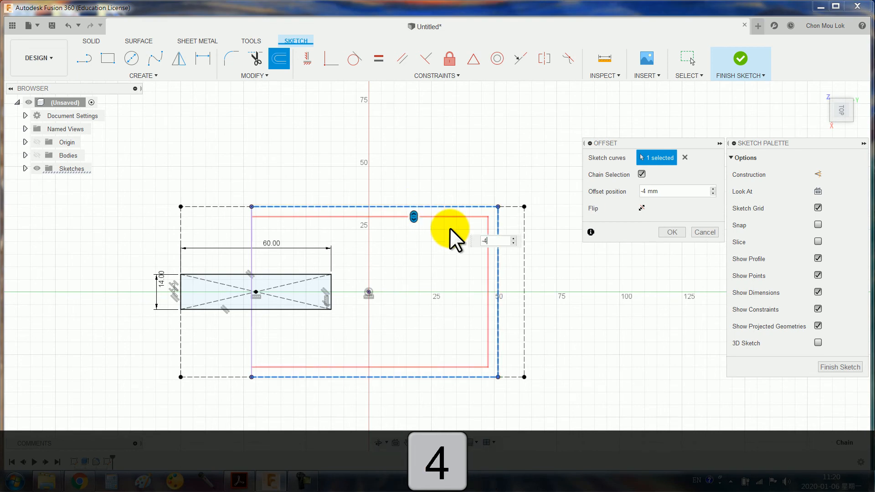
key("Return")
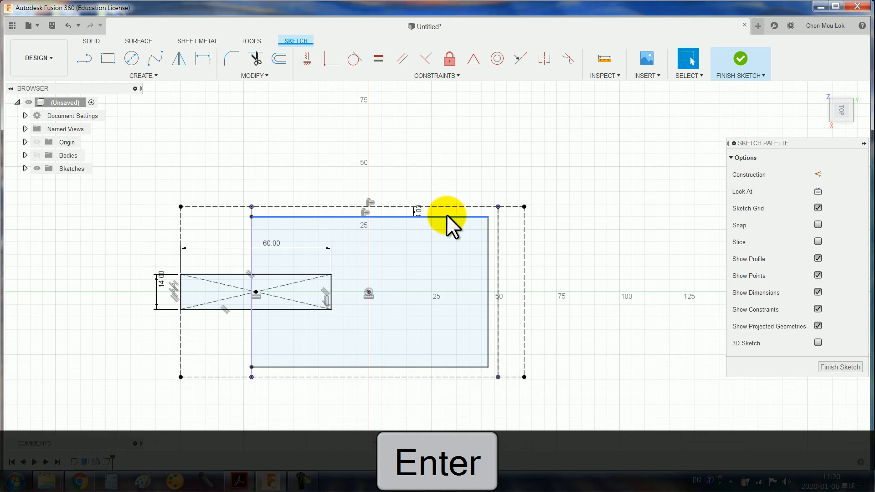
Step: Convert the three offset lines into construction lines
left_click(446, 215)
key("x")
left_click(489, 233)
key("x")
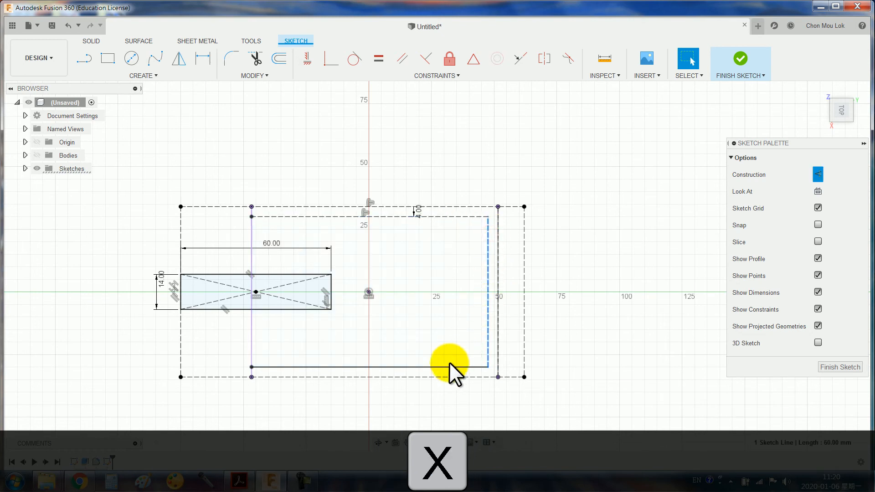
left_click(577, 319)
Step: Consult the PDF drawing and draw two diagonal arm lines from the midpoint of the rectangle's inner short edge to the lengthwise offset lines
left_click(239, 482)
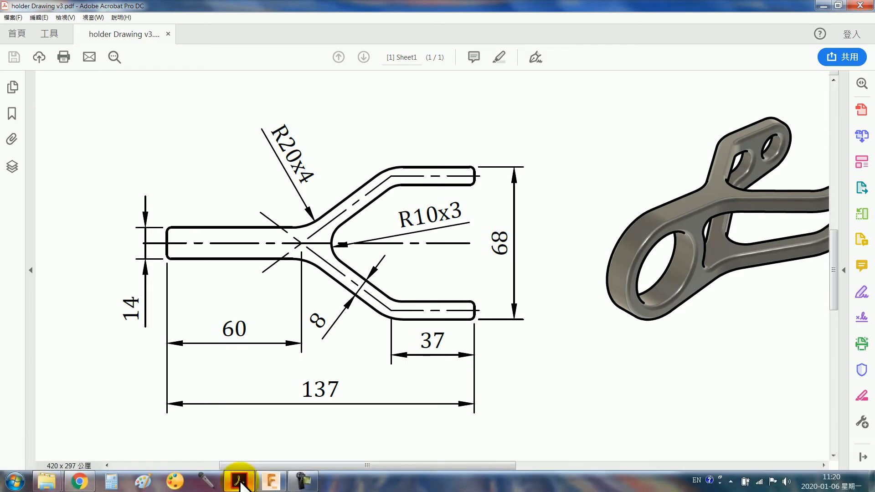
left_click(240, 482)
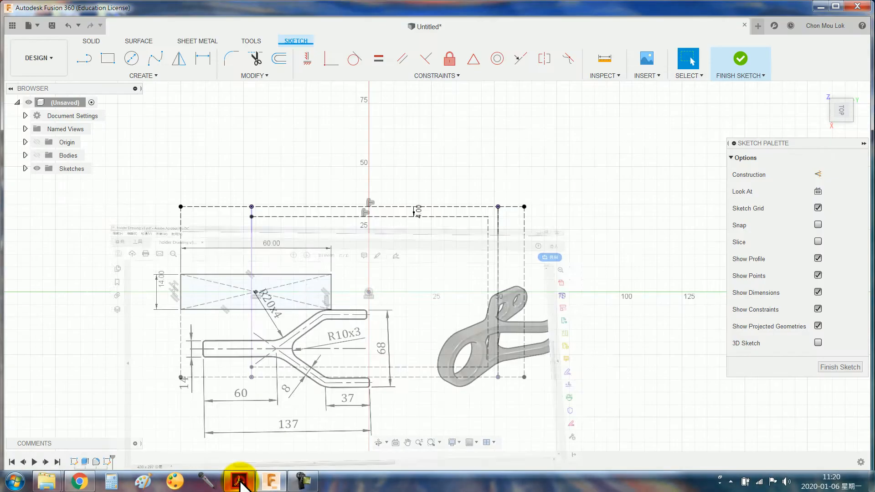
key("l")
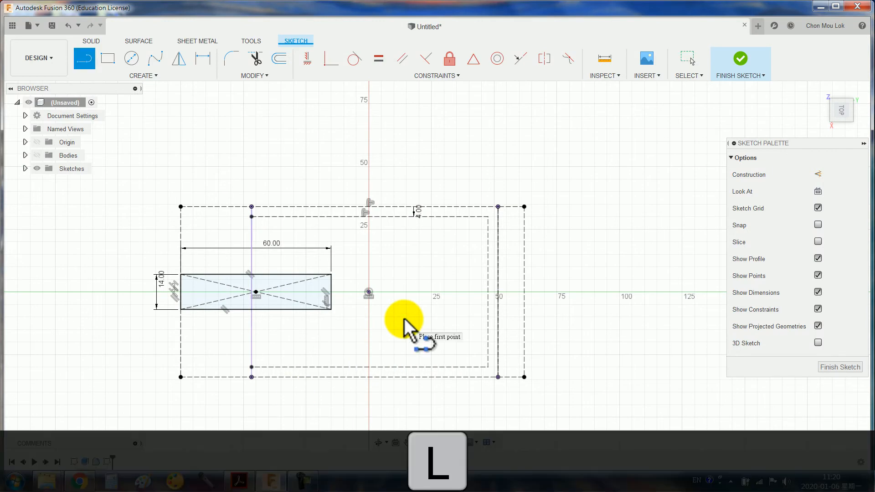
left_click(331, 291)
left_click(400, 369)
key("Escape")
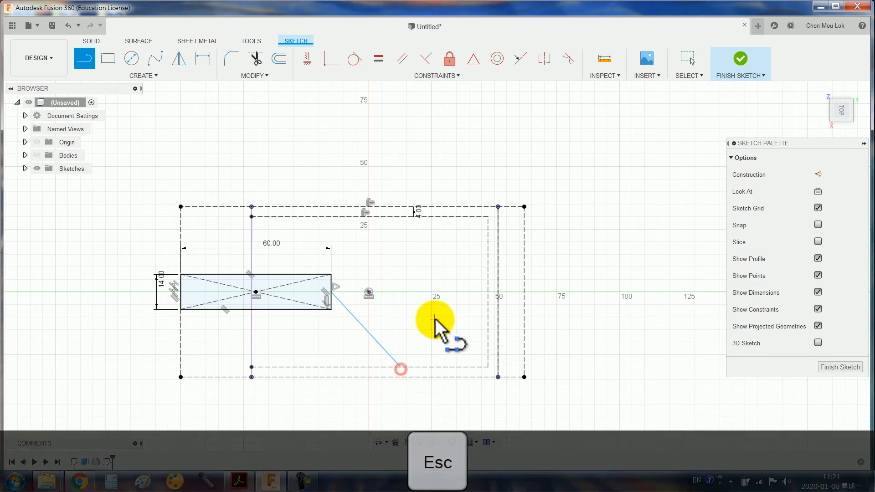
key("l")
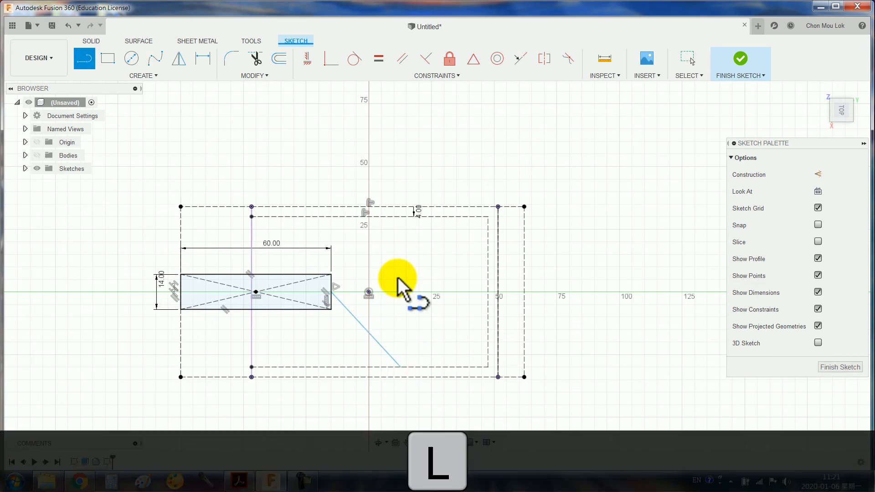
left_click(332, 291)
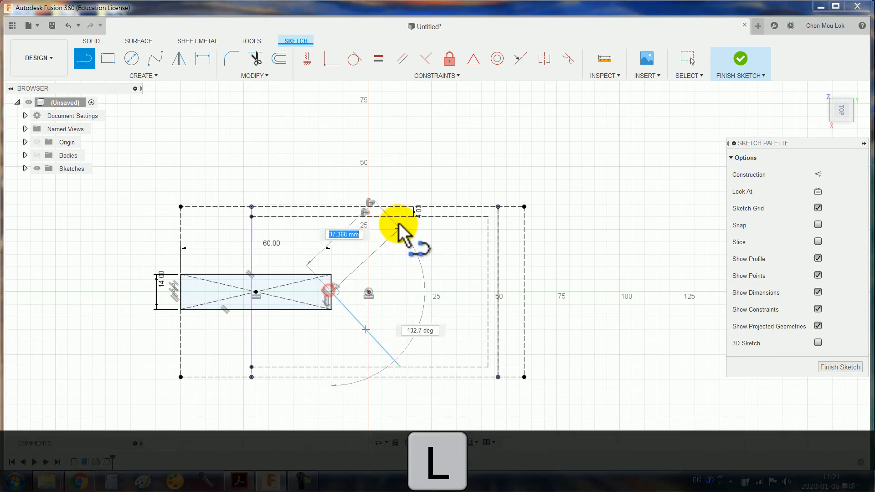
left_click(397, 215)
left_click(545, 58)
left_click(388, 225)
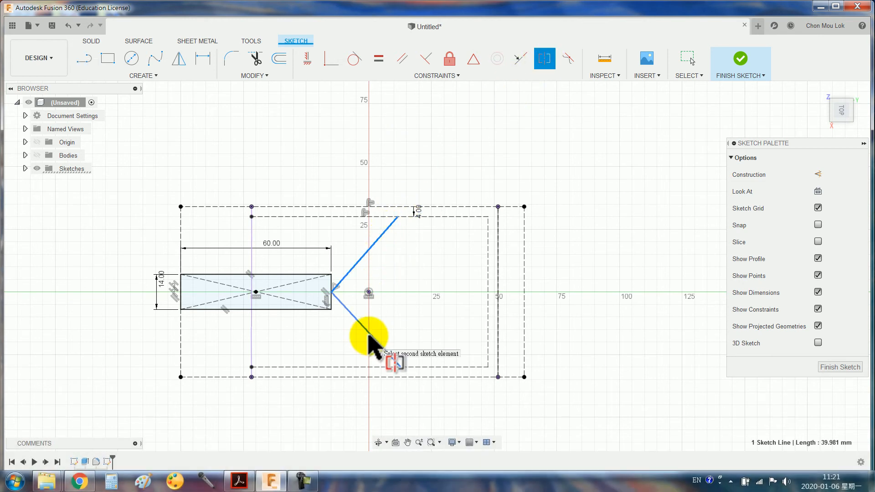
left_click(368, 336)
key("Escape")
Step: Draw a centreline from the rectangle's outer edge midpoint to the opposite end line's midpoint and convert it to a construction line
key("l")
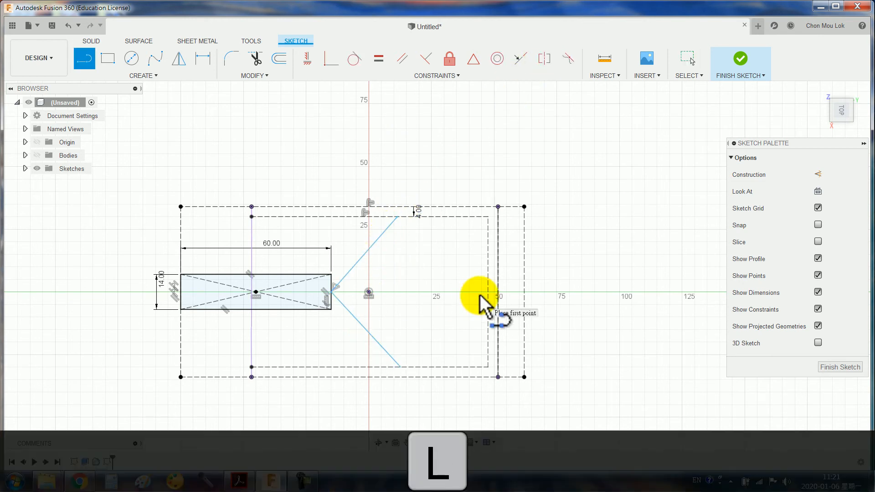
left_click(180, 292)
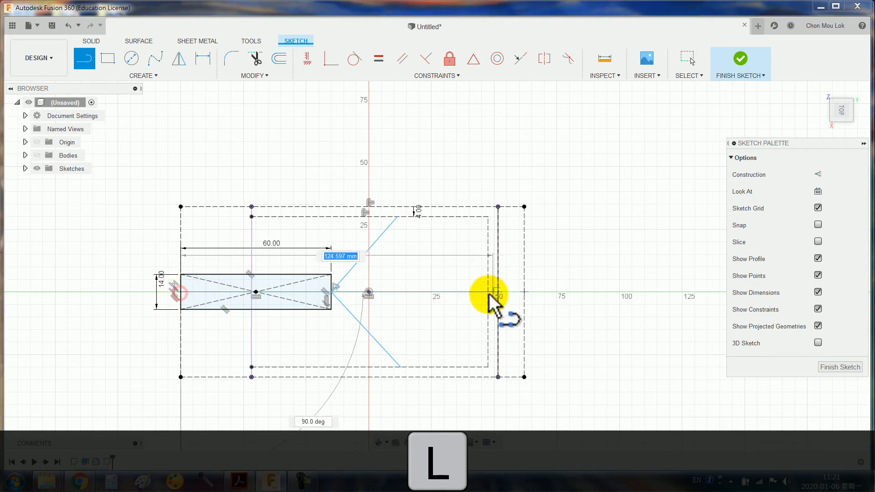
key("Escape")
left_click(523, 292)
key("Escape")
left_click(464, 291)
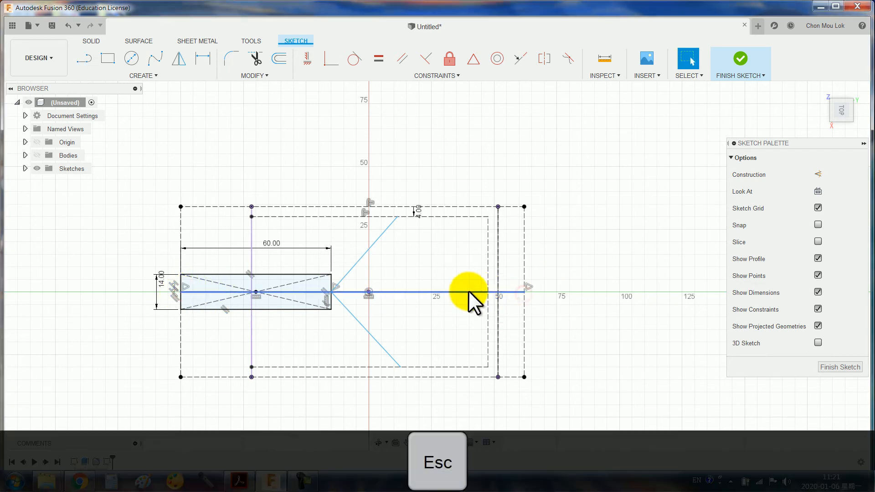
key("x")
left_click(474, 149)
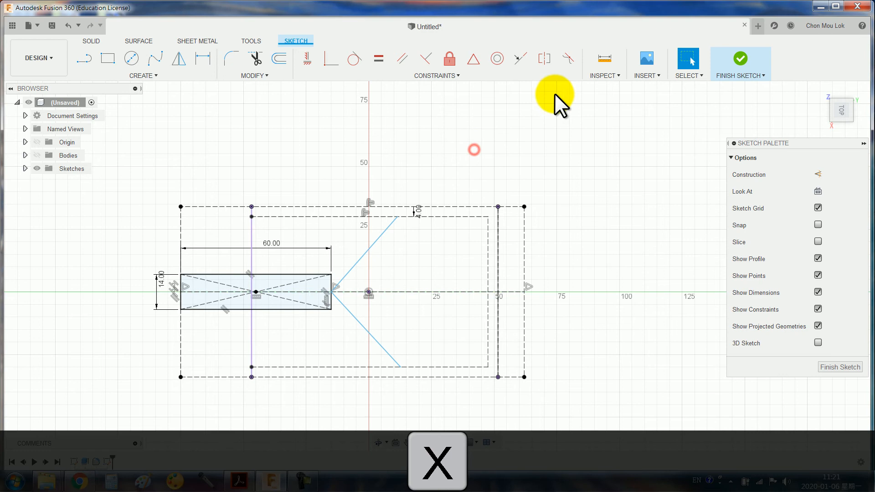
Step: Constrain the two diagonal arm lines to be symmetric about the centreline
left_click(544, 59)
left_click(385, 228)
left_click(371, 332)
left_click(394, 292)
key("Escape")
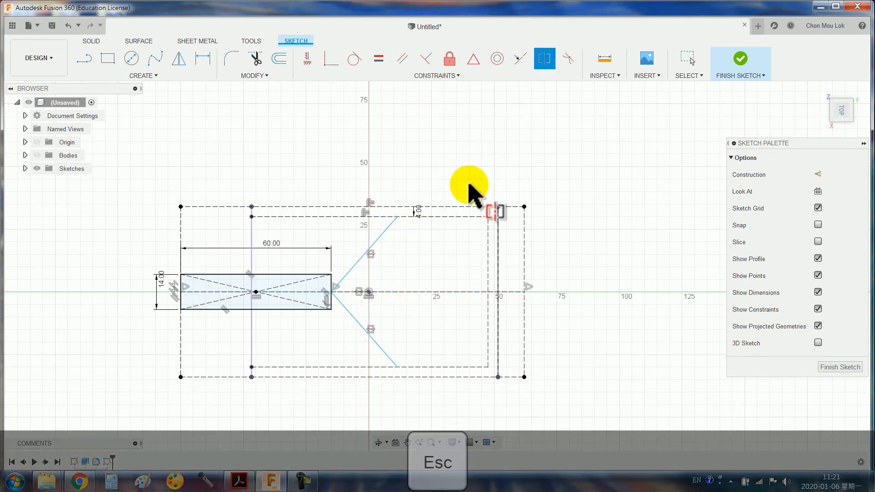
Step: Dimension the distance from the diagonal line's outer end to the far end construction line as 37 mm
key("d")
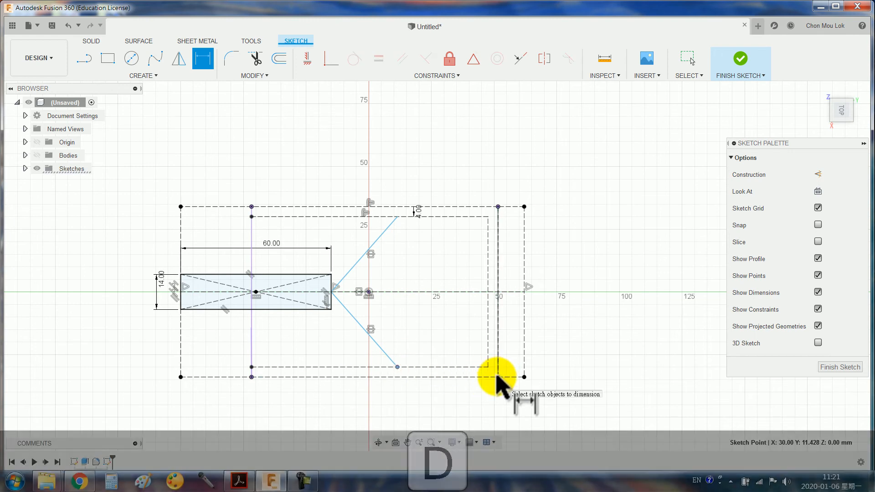
left_click(524, 377)
left_click(516, 408)
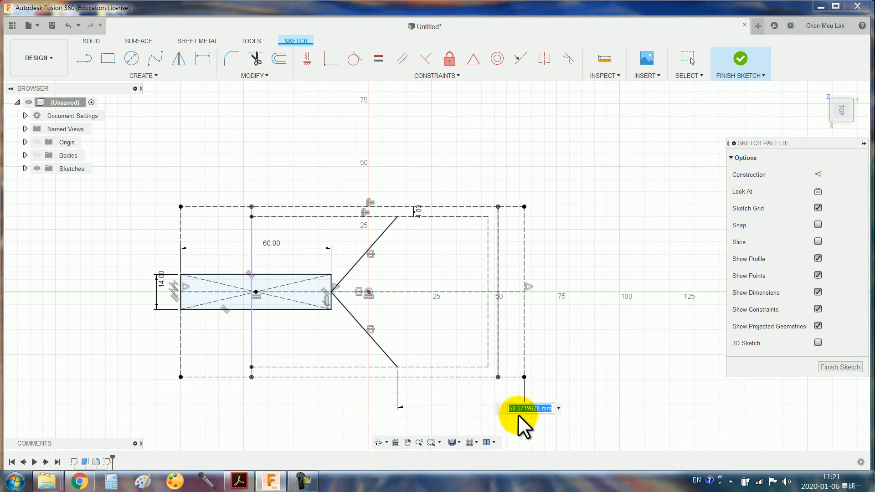
type("37")
key("Return")
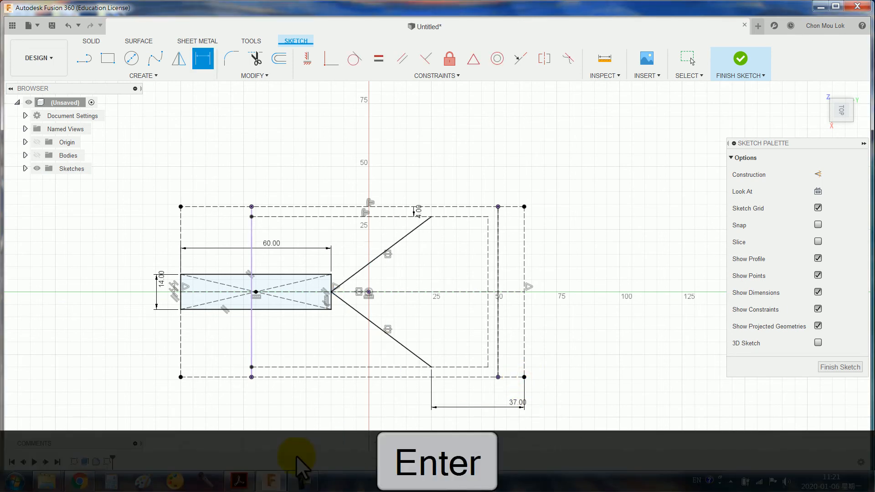
Step: Check the fork arms' layout in the PDF drawing in Acrobat and return to the Fusion 360 sketch
left_click(240, 482)
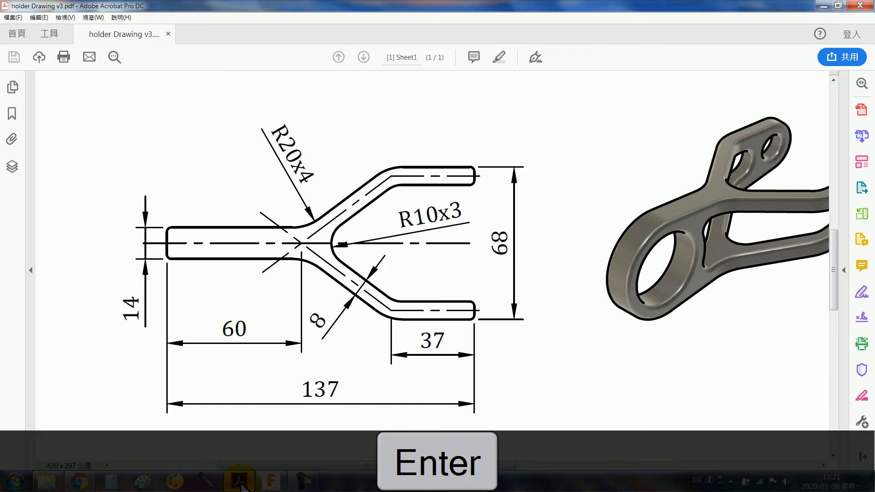
left_click(240, 483)
left_click(240, 484)
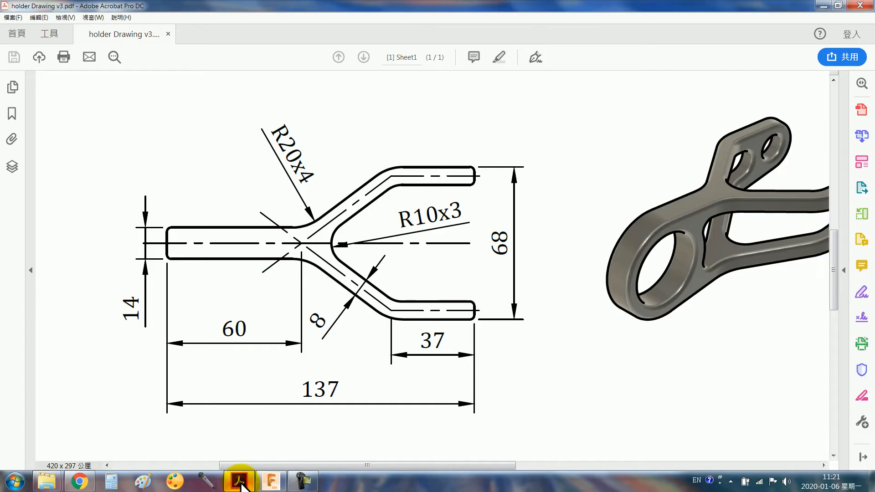
left_click(240, 483)
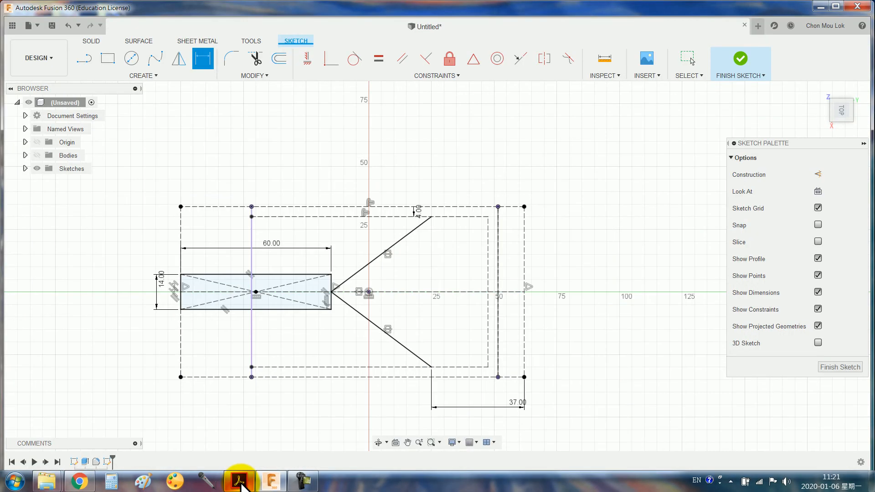
Step: Check the arm layout in the PDF drawing and draw horizontal lines from both diagonal ends to the inner construction rectangle's far edge
left_click(240, 483)
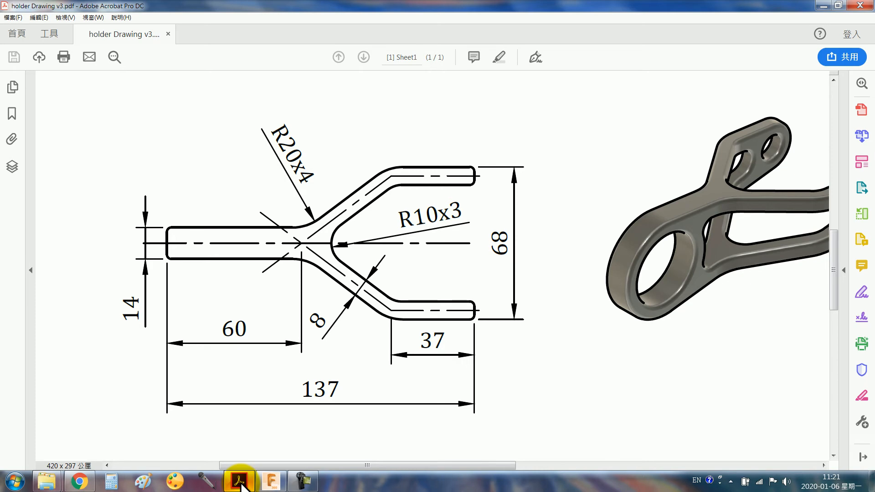
left_click(240, 483)
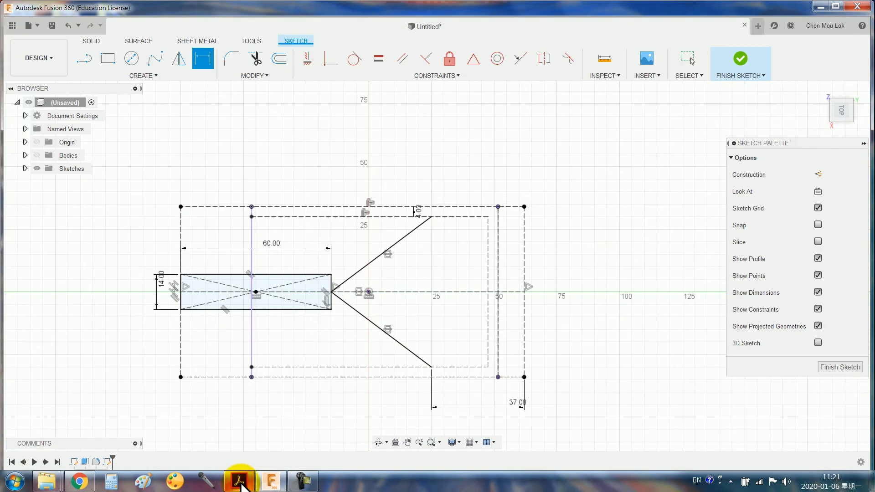
left_click(239, 481)
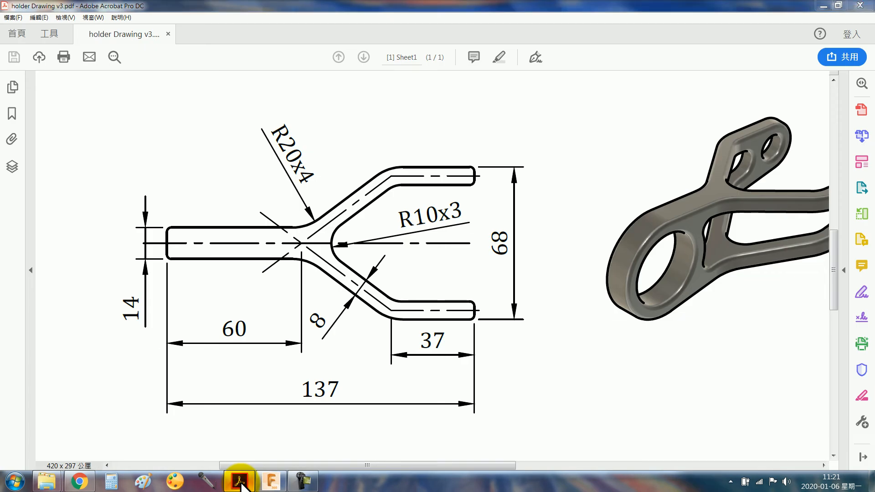
left_click(240, 482)
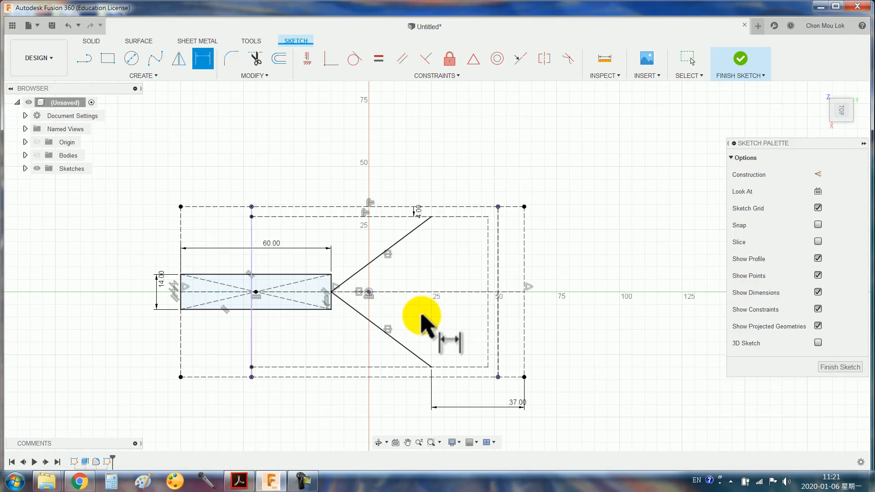
key("Escape")
key("l")
left_click(431, 217)
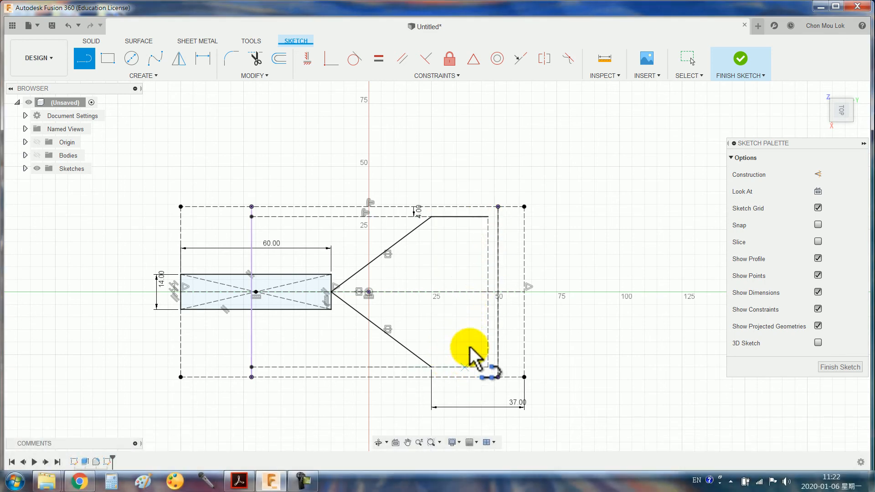
left_click(431, 367)
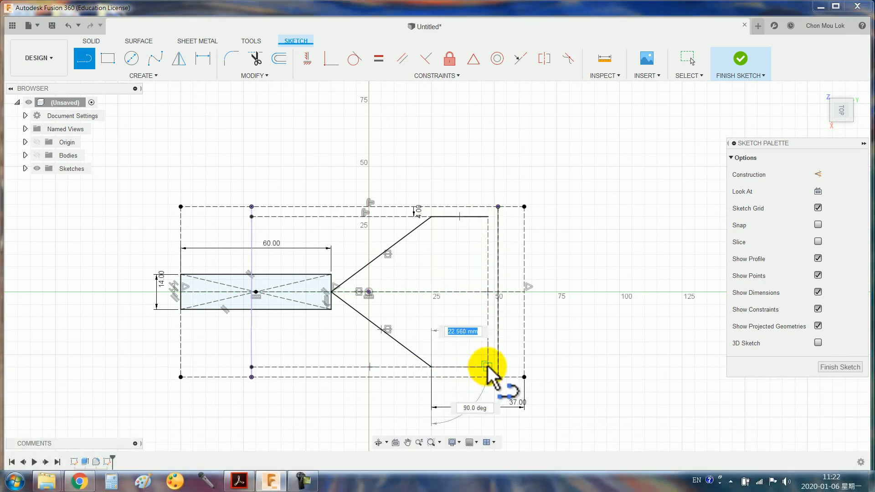
left_click(488, 367)
key("Escape")
Step: Offset the connected fork arm line chain outward by 4 mm
key("f")
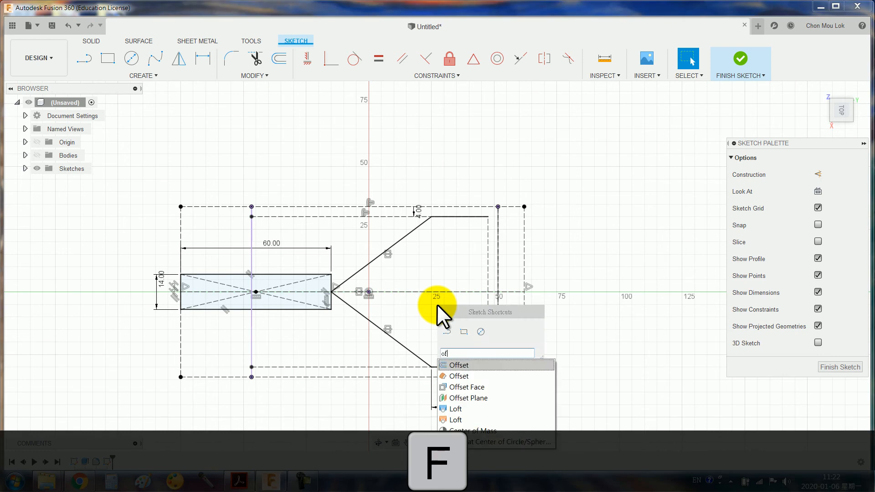
key("Return")
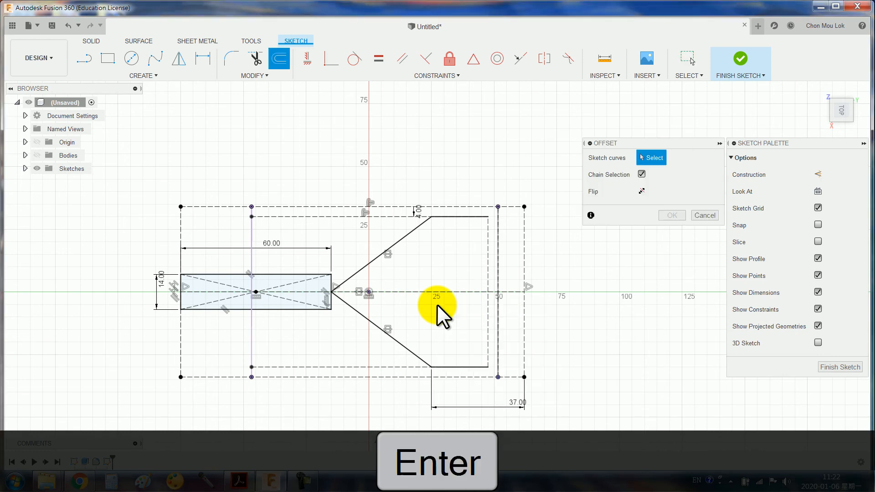
left_click(401, 344)
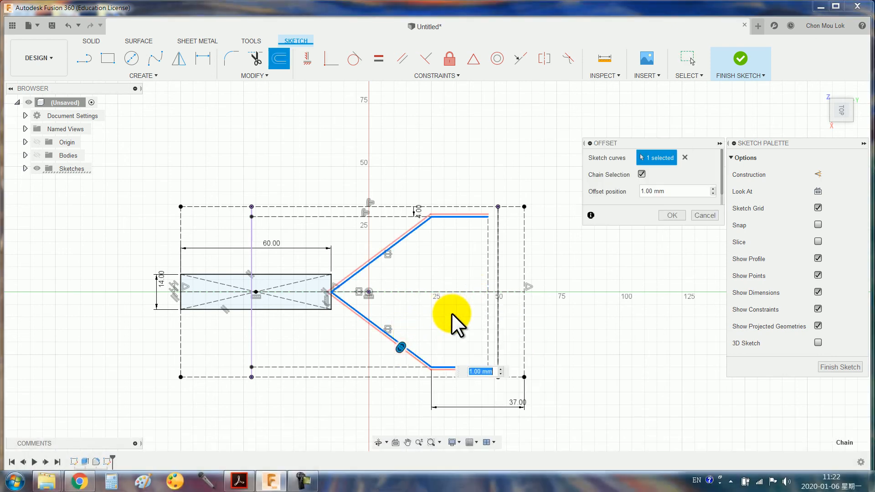
type("4")
key("Return")
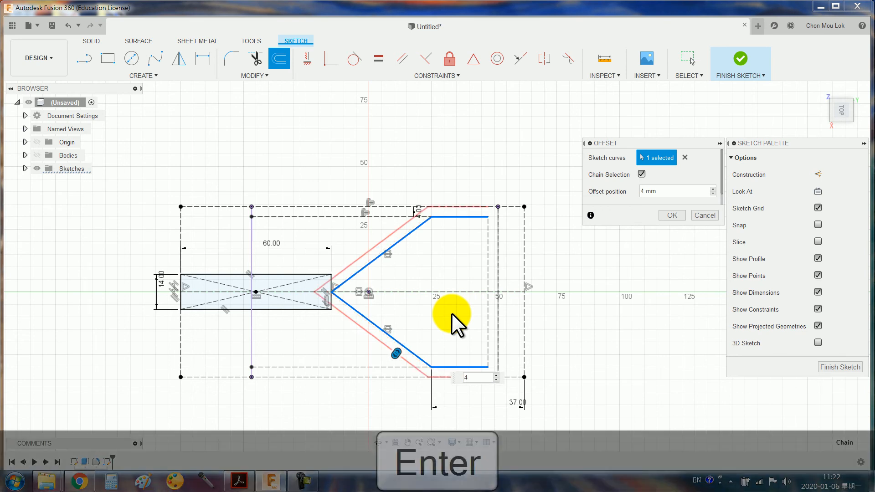
key("Return")
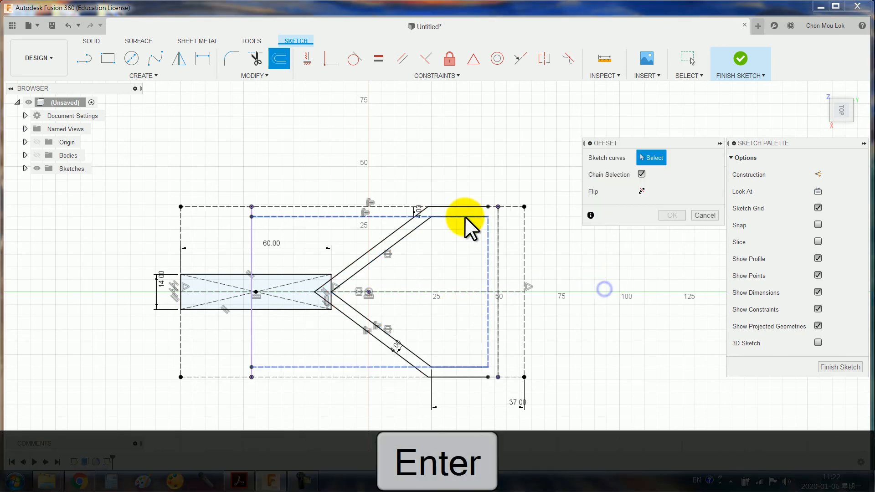
Step: Offset the original fork arm line chain inward by 4 mm
left_click(410, 236)
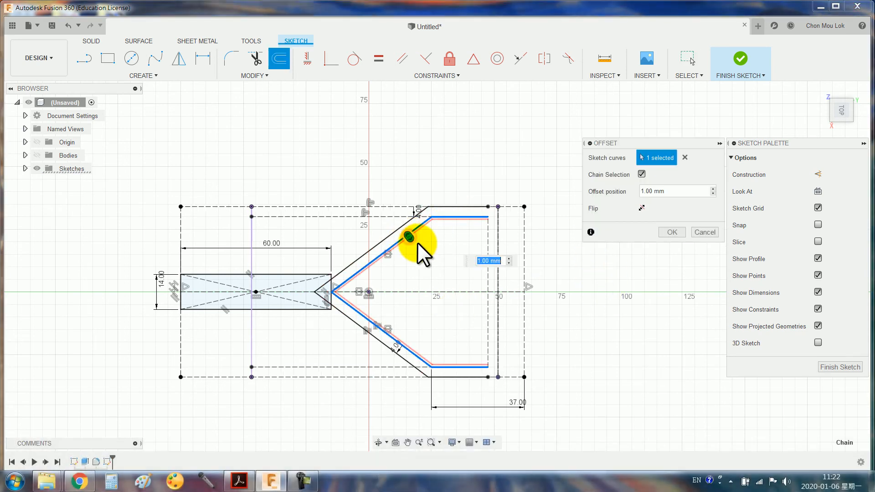
type("4")
key("Return")
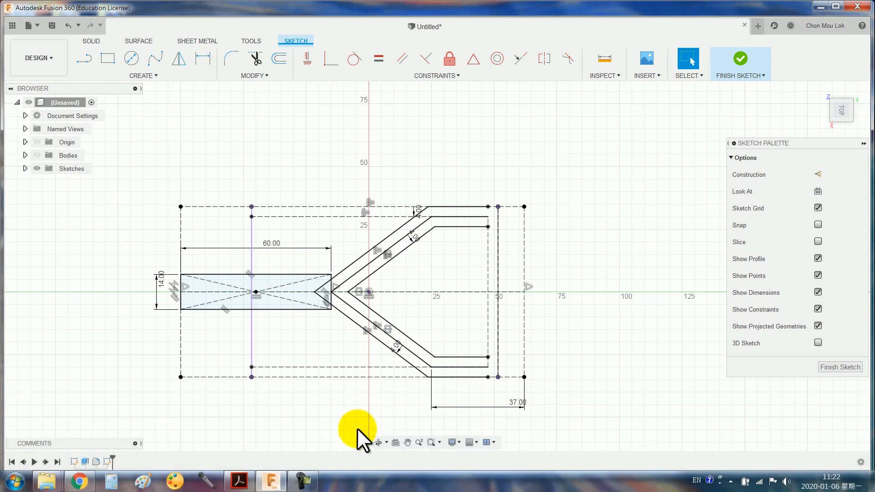
Step: Examine the arm ends against the PDF drawing, including the centre lines and the gap to the outer construction rectangle
left_click(239, 481)
left_click(241, 480)
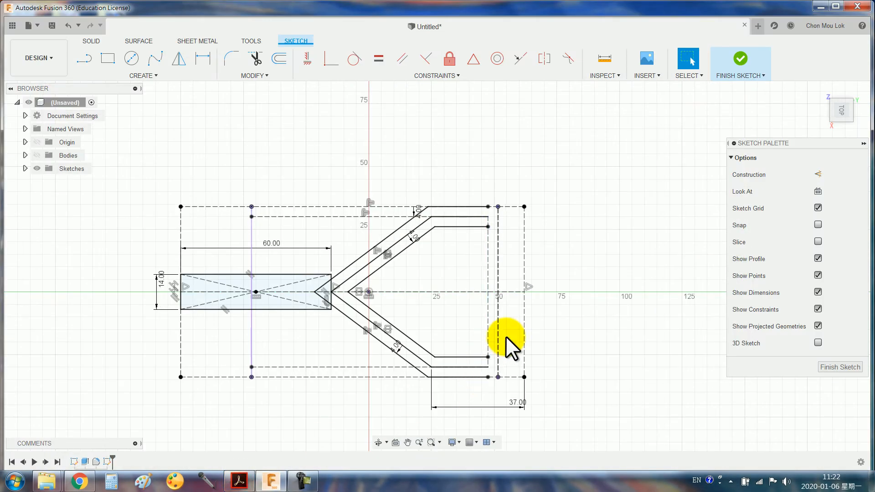
scroll(508, 330, "up", 3)
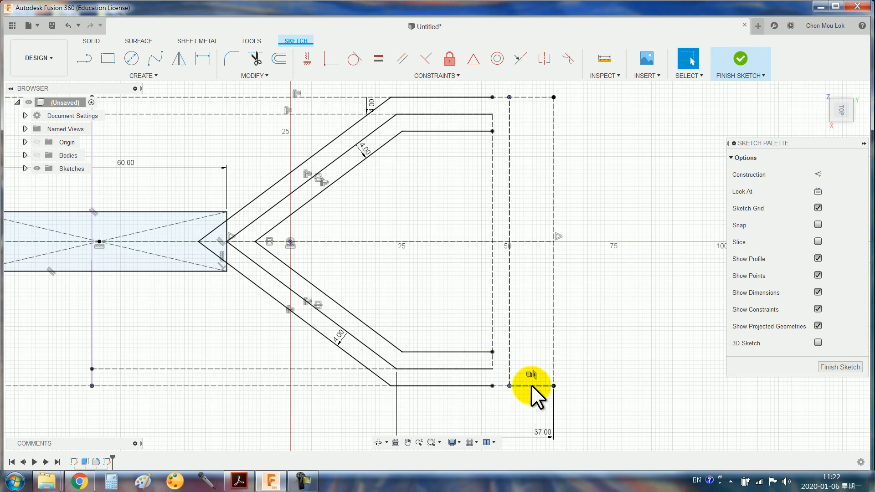
scroll(532, 386, "down", 1)
middle_click_drag(531, 393, 519, 351)
scroll(519, 351, "up", 1)
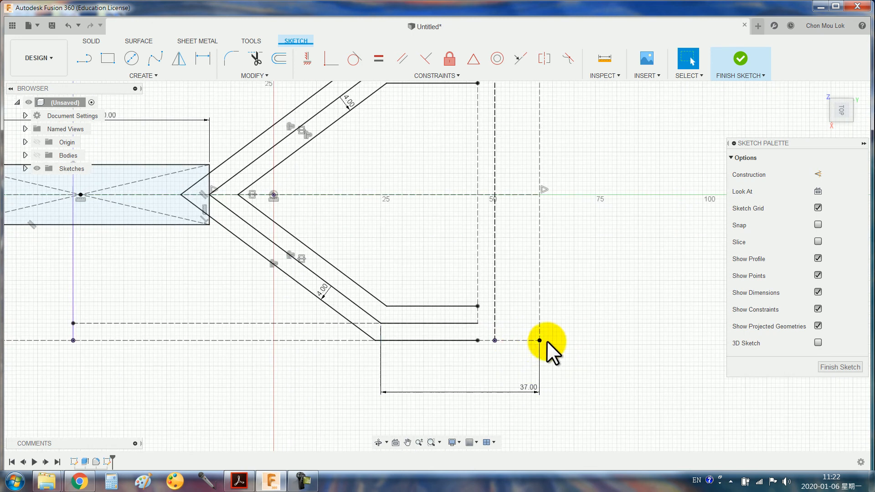
scroll(567, 331, "down", 1)
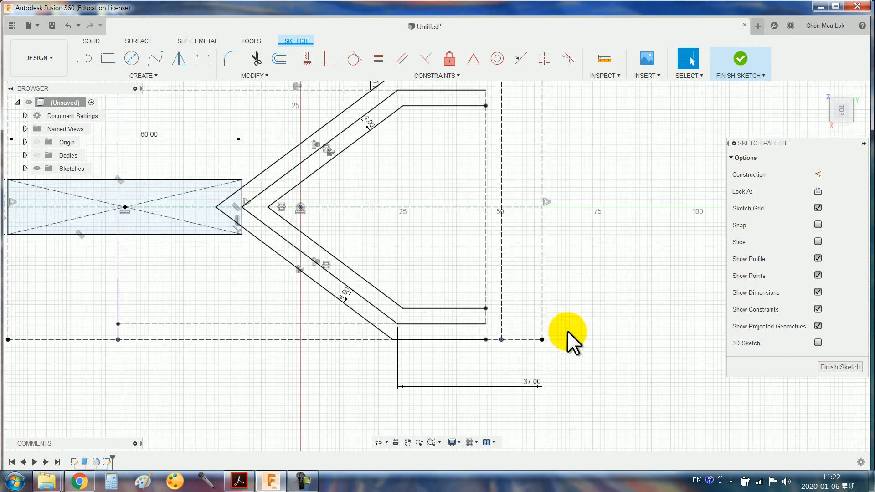
middle_click_drag(562, 297, 561, 338)
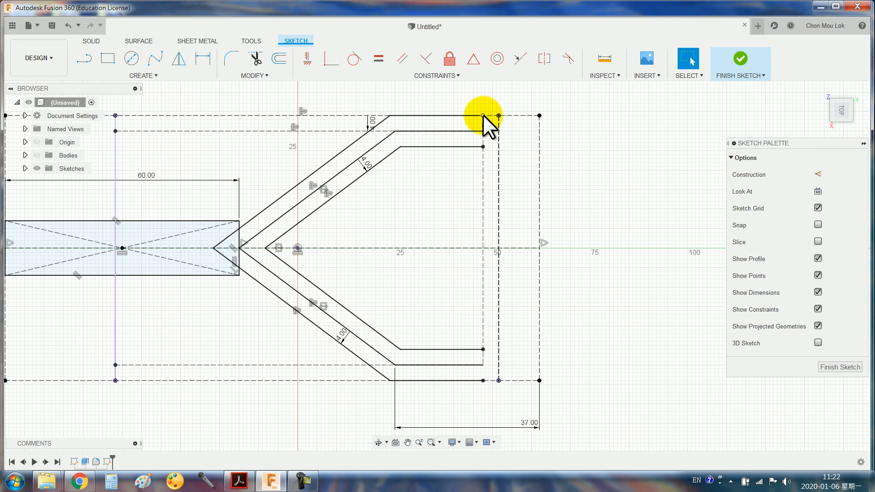
left_click(477, 131)
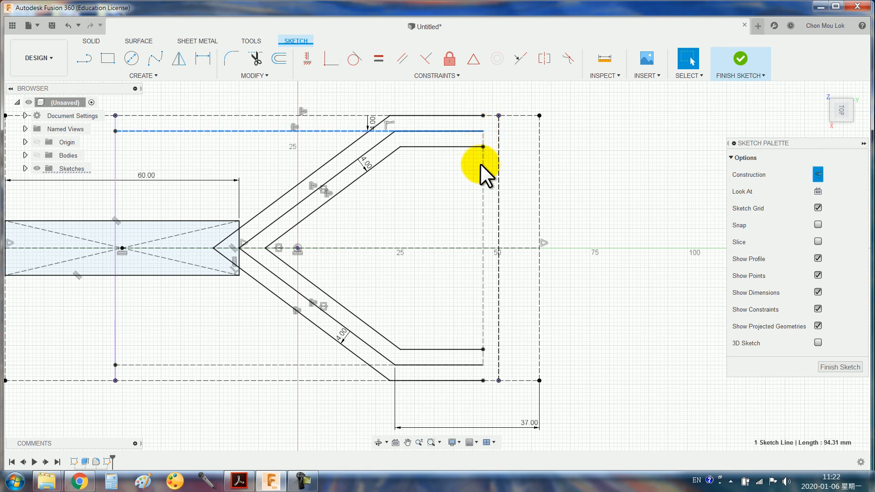
left_click(458, 364)
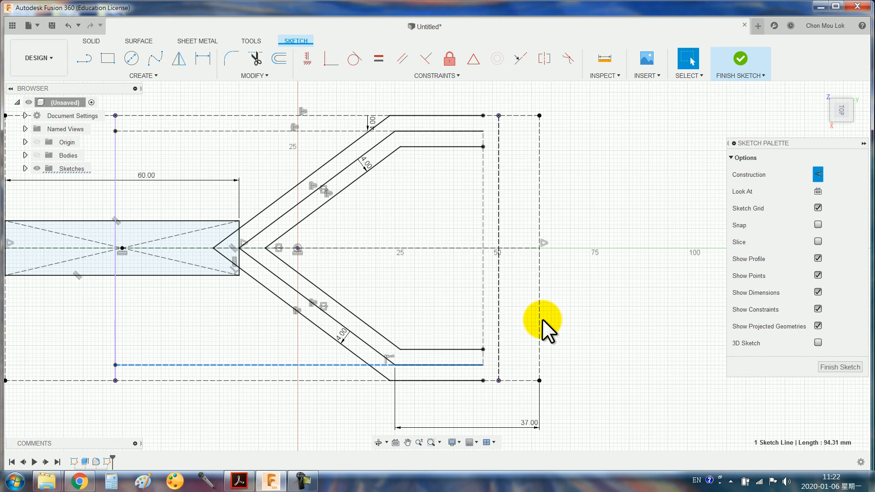
left_click(586, 313)
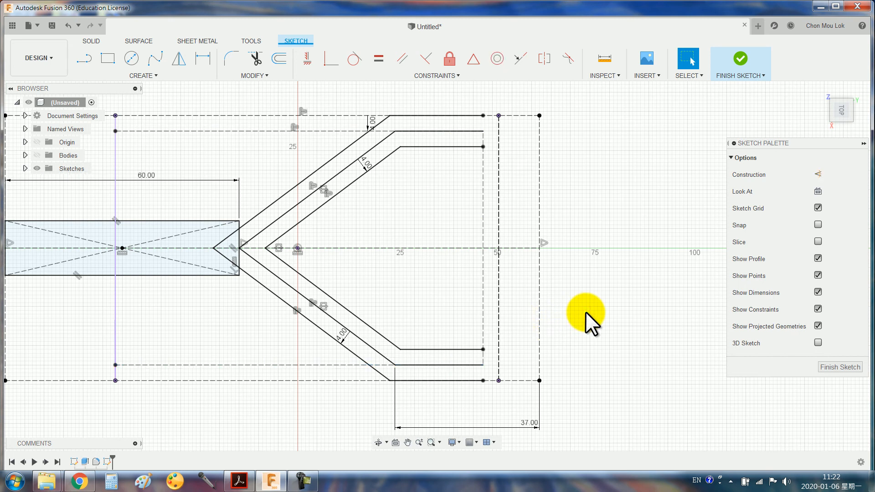
key("r")
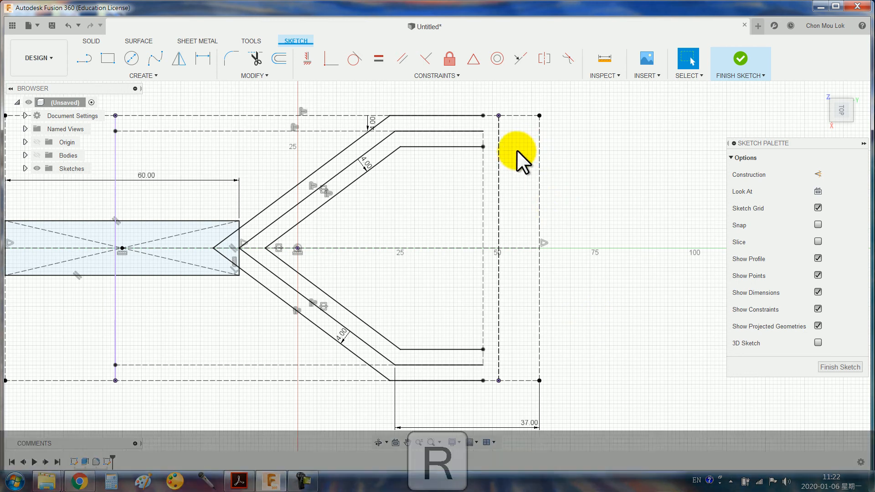
left_click(483, 115)
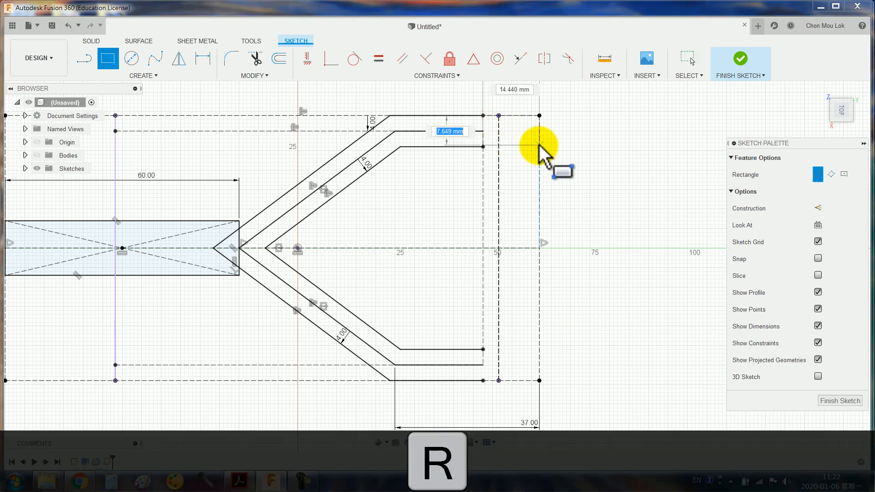
key("Escape")
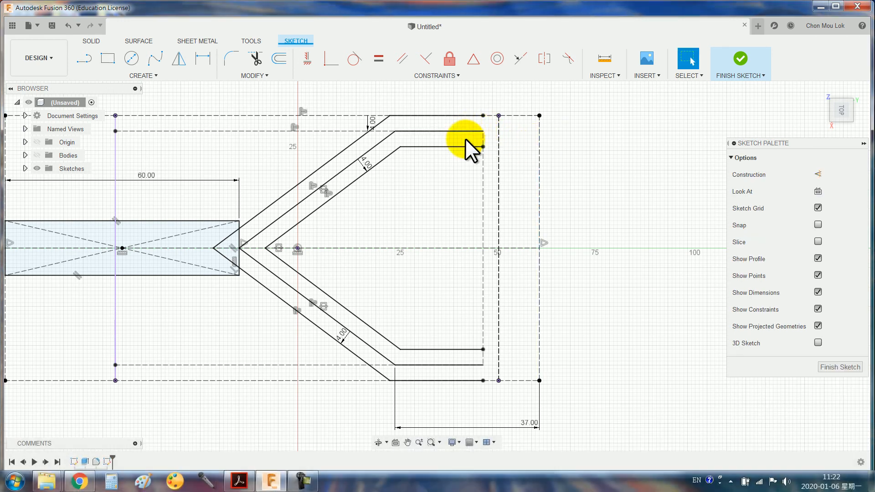
Step: Draw a two-point rectangle from the upper arm's outer offset endpoint towards the far construction line
key("r")
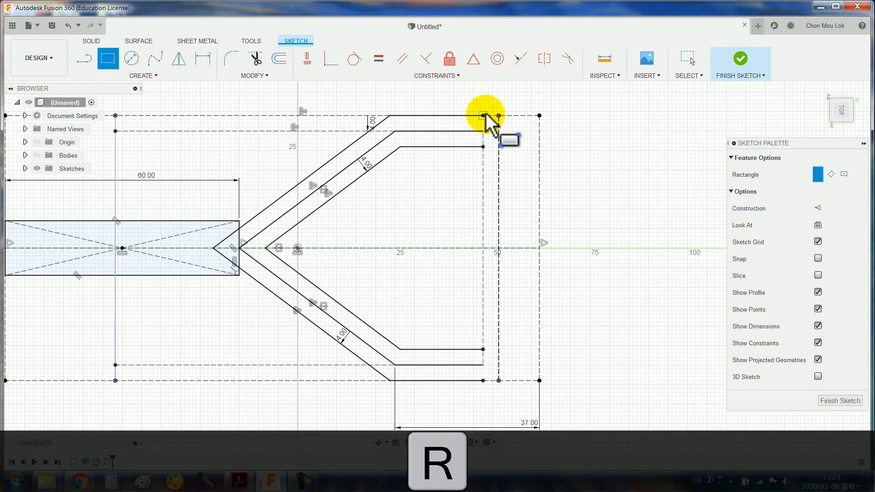
left_click(483, 115)
left_click(530, 138)
key("Escape")
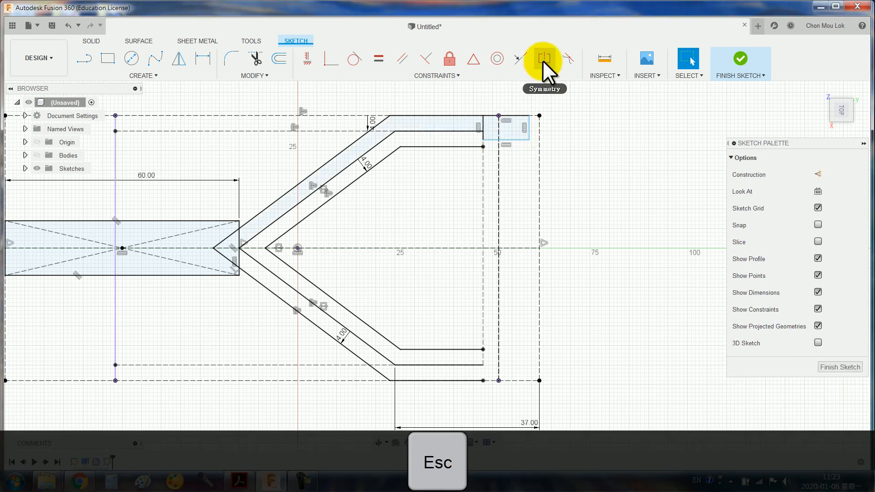
Step: Make the rectangle's outer end collinear with the far construction line and its lower edge coincident with the inner offset line's endpoint
left_click(520, 59)
left_click(529, 130)
left_click(539, 134)
left_click(328, 59)
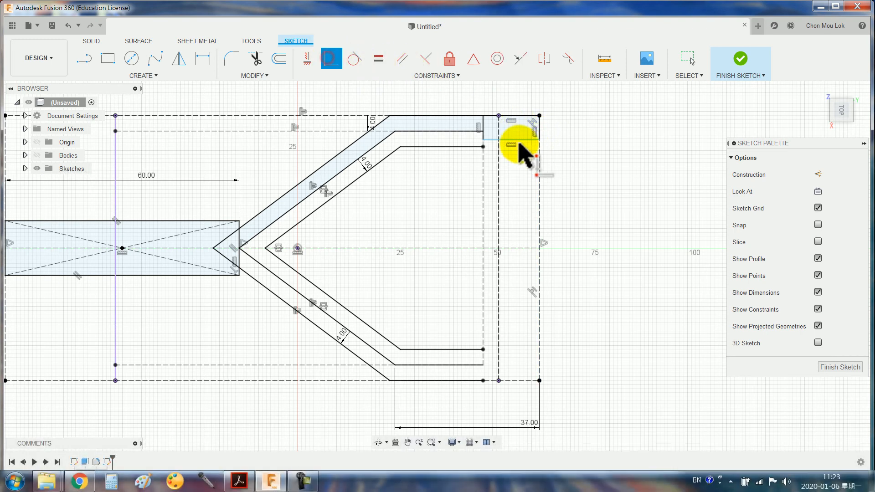
left_click(512, 140)
left_click(483, 147)
Step: Draw a matching rectangle from the lower arm's inner offset endpoint to the outer construction rectangle's lower far corner
scroll(556, 168, "down", 1)
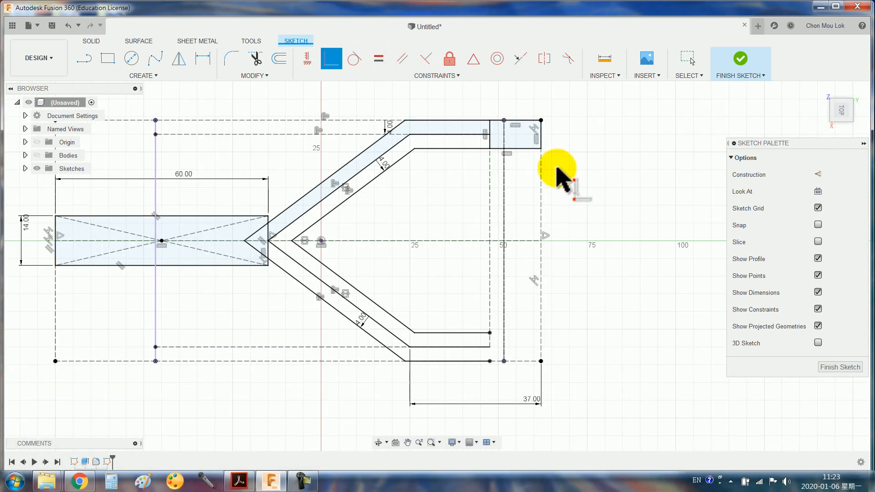
scroll(591, 248, "up", 1)
key("r")
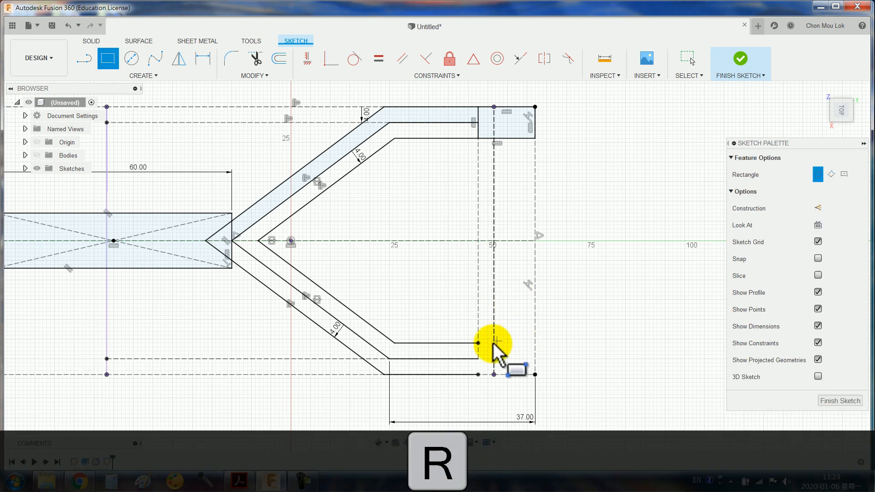
left_click(479, 343)
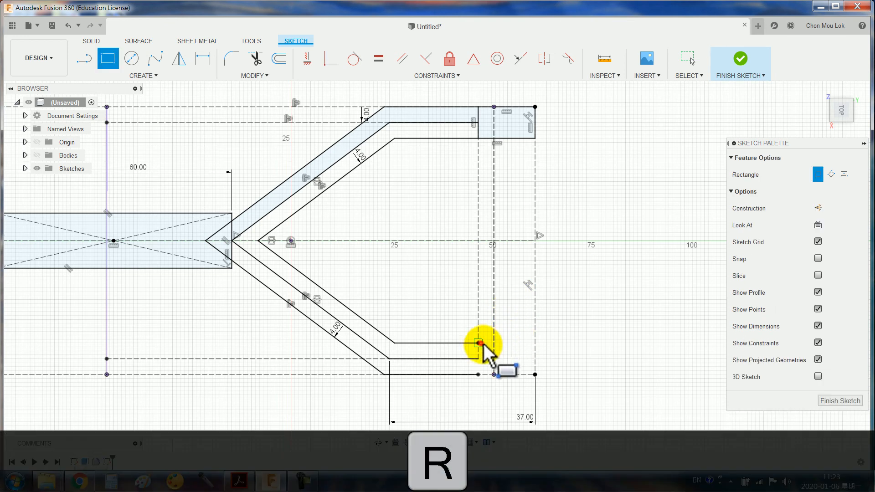
left_click(575, 311)
Step: Start an extrusion of the fork sketch with all eight stem, arm and arm-end profiles selected
scroll(552, 280, "down", 2)
middle_click_drag(560, 260, 610, 248)
key("e")
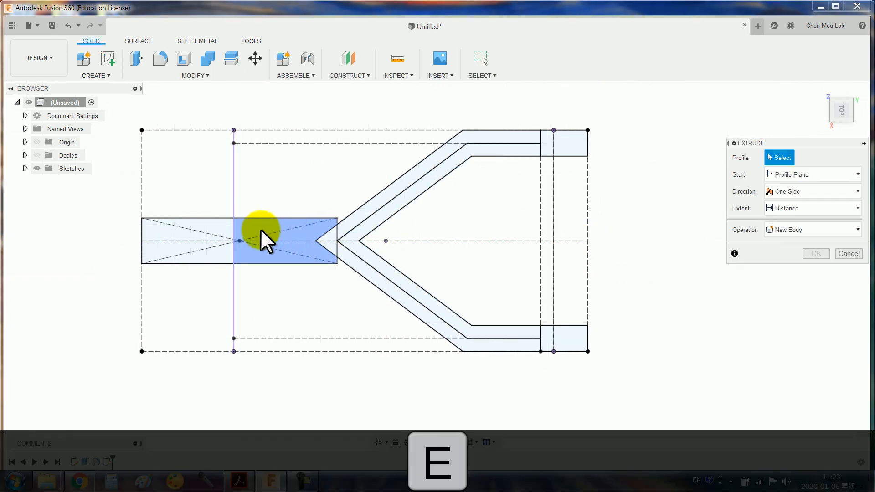
left_click(201, 248)
left_click(295, 241)
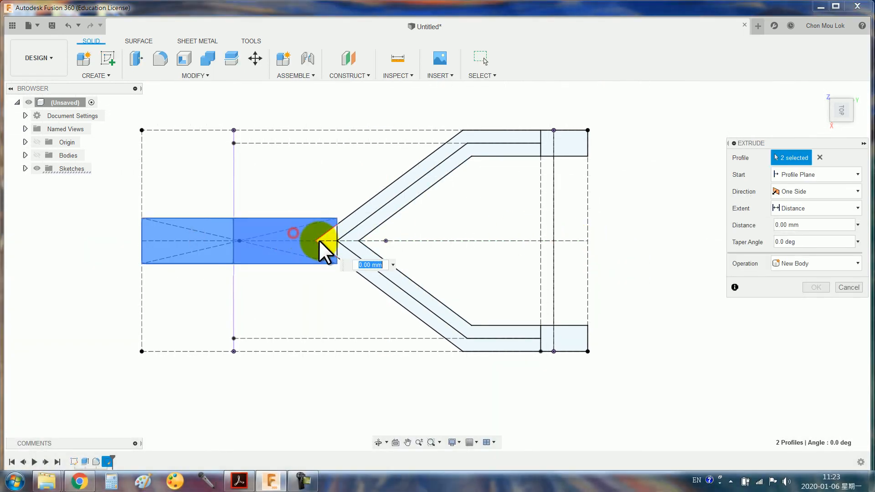
left_click(348, 229)
left_click(345, 225)
left_click(344, 250)
left_click(347, 244)
left_click(550, 156)
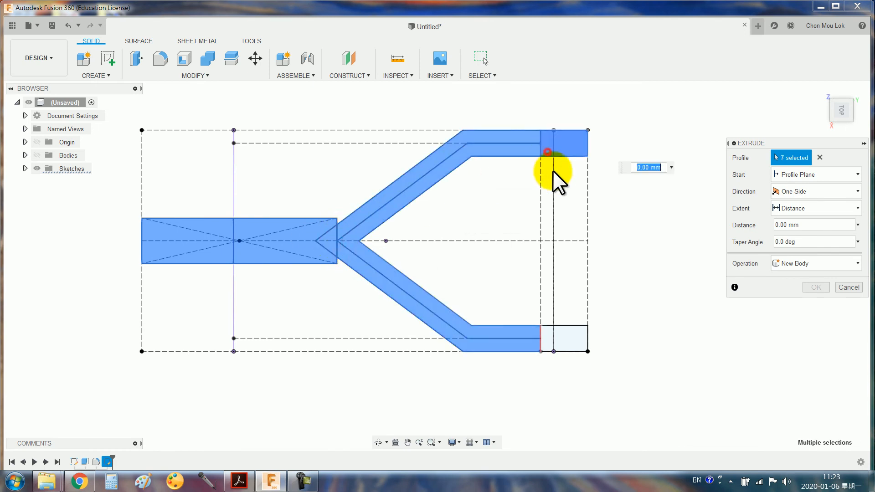
left_click(543, 337)
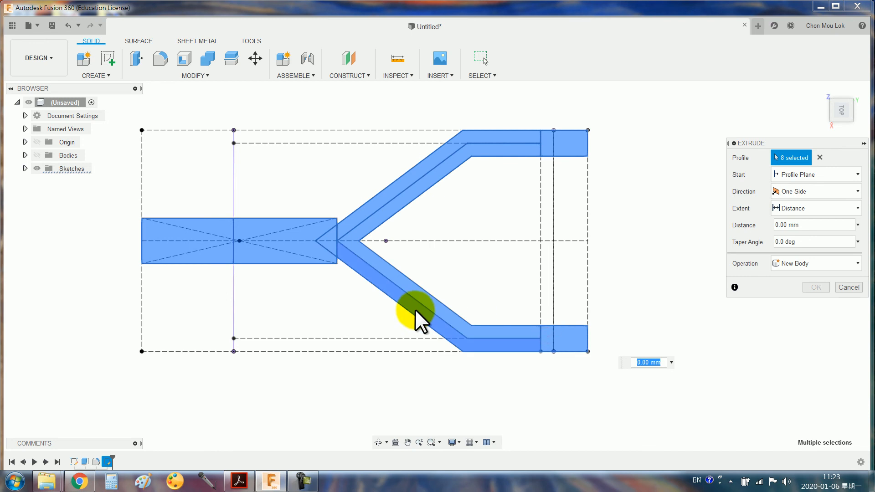
scroll(419, 311, "down", 3)
scroll(484, 272, "down", 1)
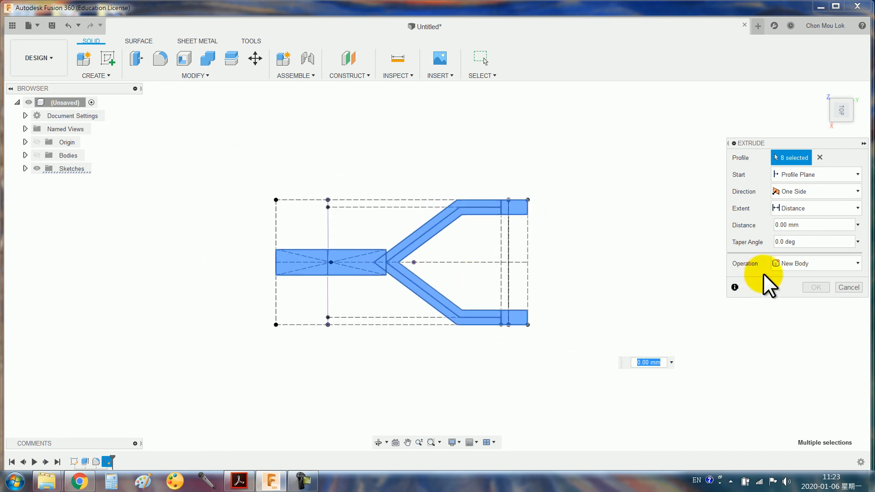
Step: Set the extrusion's direction to Symmetric and its measurement to Whole Length
left_click(793, 210)
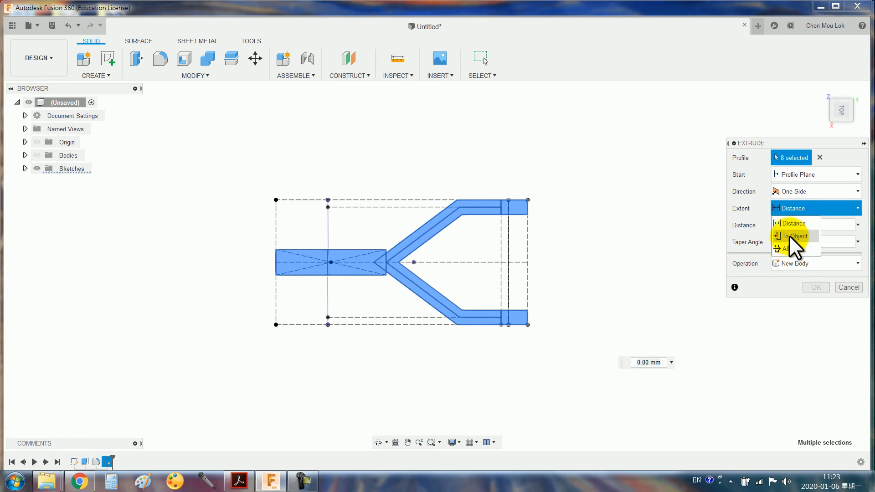
left_click(794, 191)
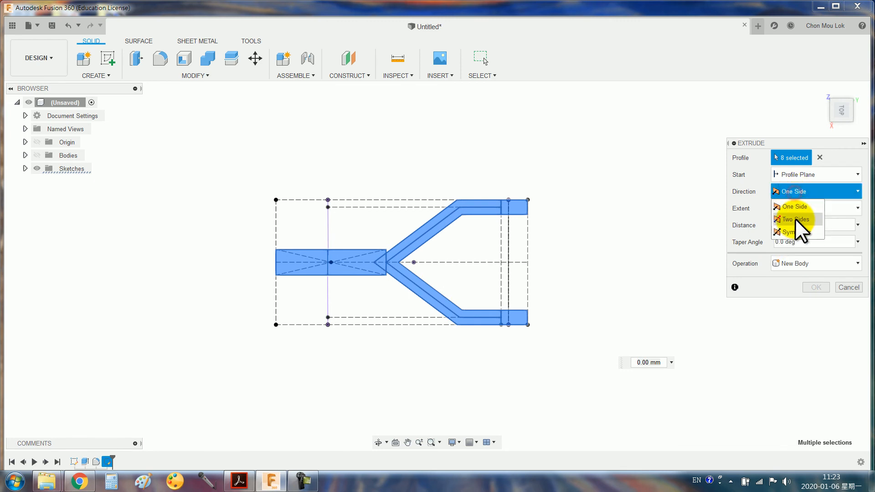
left_click(795, 219)
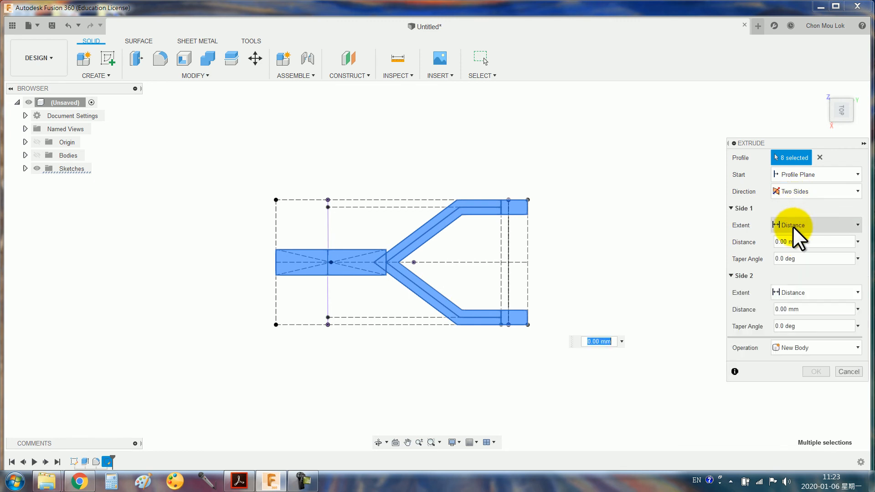
left_click(794, 191)
left_click(795, 230)
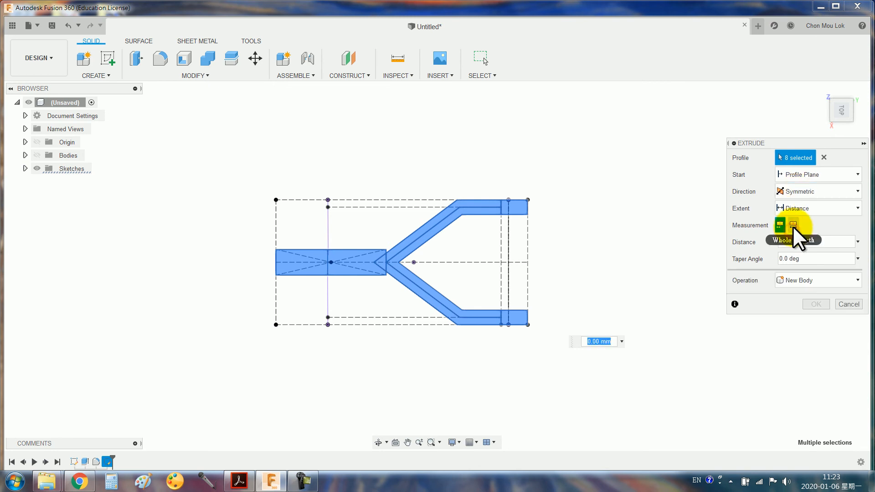
left_click(793, 224)
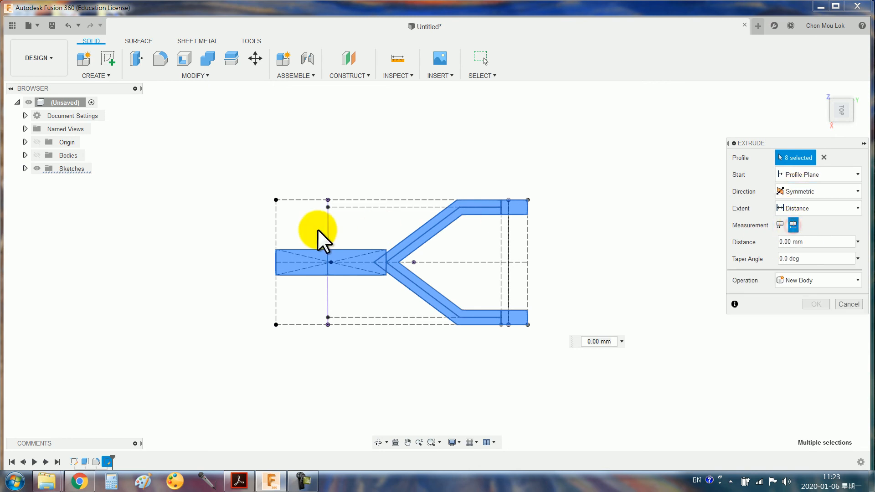
Step: Show the existing bodies and extrude the fork profiles 220 mm in total past the existing body as a new body
left_click(37, 155)
mouse_move(387, 249)
middle_mouse_down("shift")
mouse_move(362, 235)
mouse_move(394, 260)
middle_mouse_up("shift")
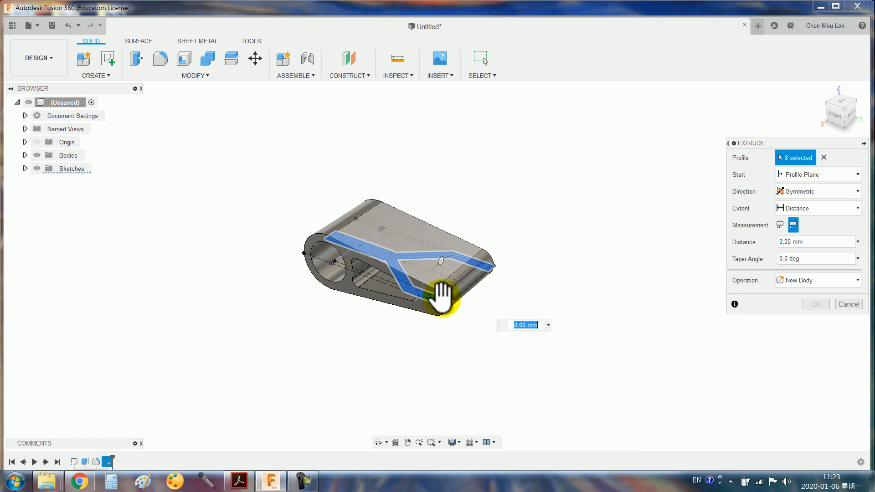
left_click_drag(440, 293, 429, 156)
left_click(797, 281)
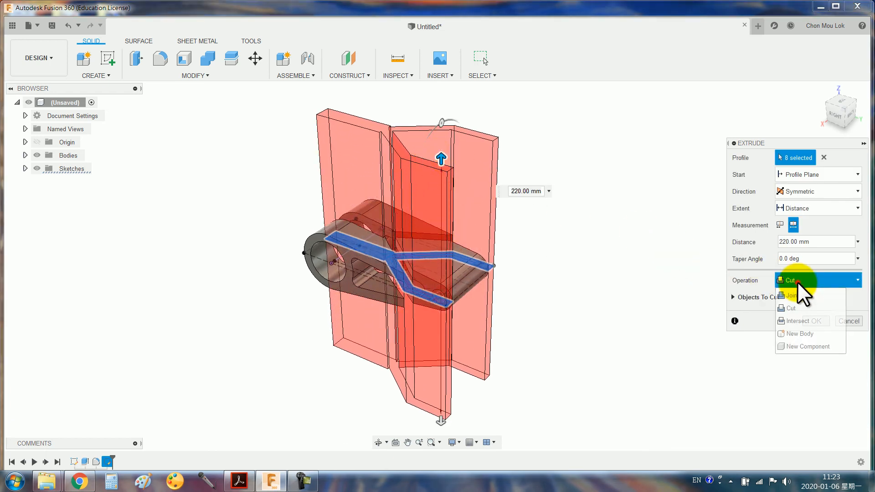
left_click(800, 333)
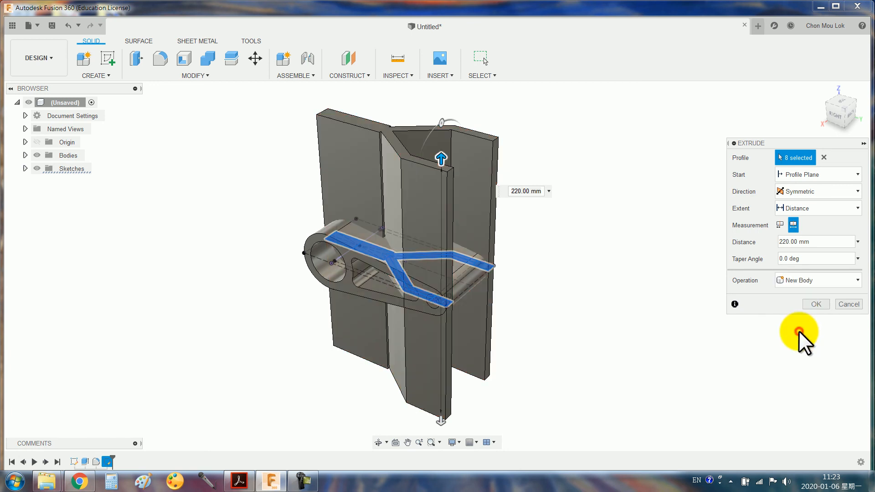
left_click(815, 304)
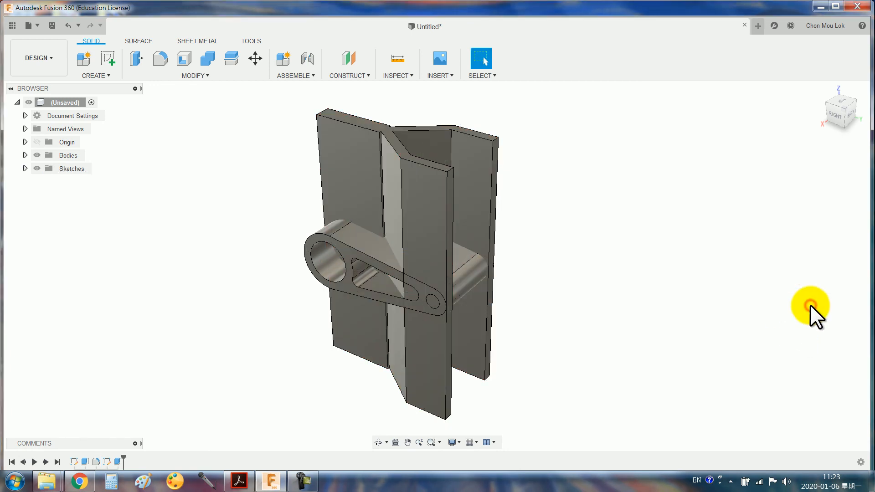
Step: Hide Body1 and view the extruded fork body on its own
left_click(24, 155)
left_click(45, 168)
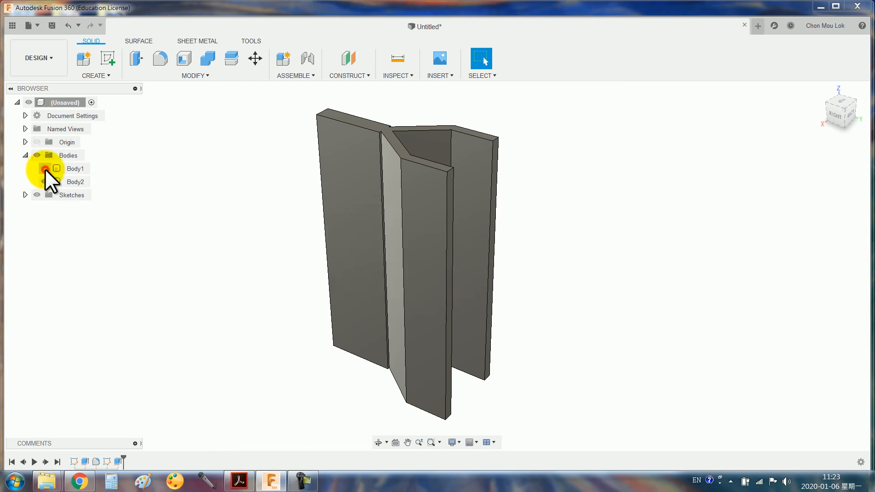
middle_click_drag(392, 305, 360, 312, "shift")
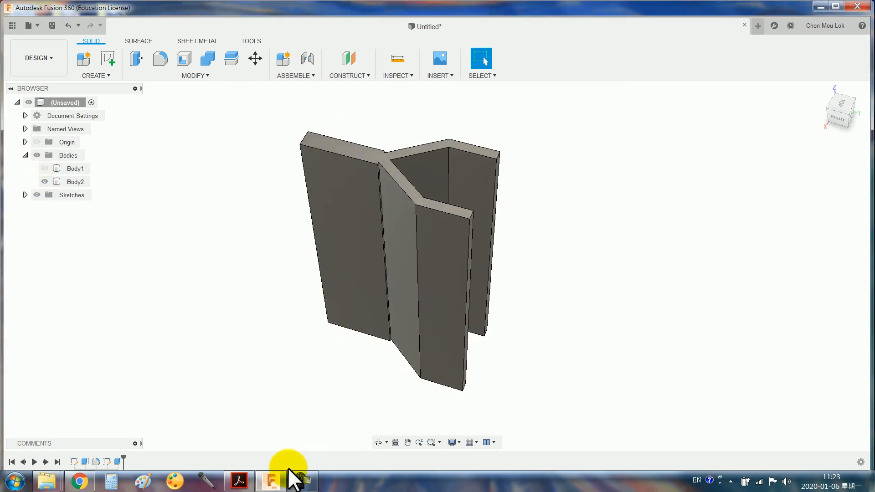
Step: Check the junction radius in the PDF drawing, reopen the fork sketch and draw a 40 mm diameter circle beside the stem-arm junction
left_click(240, 480)
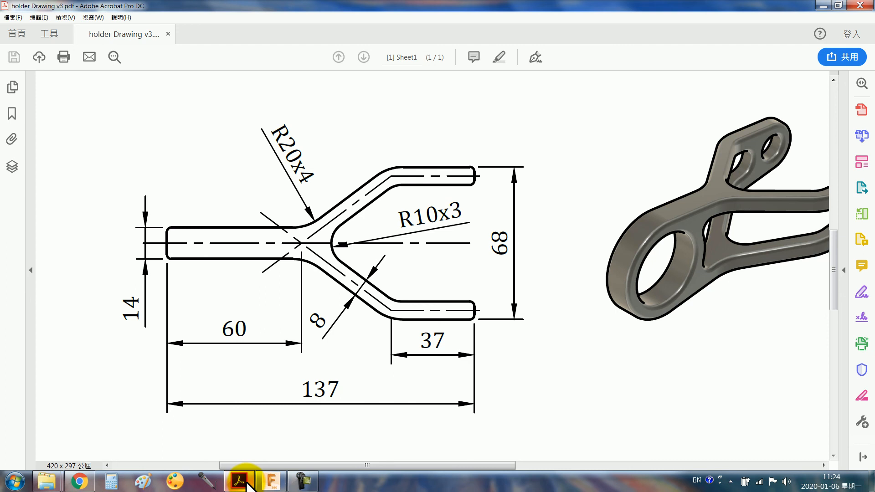
left_click(246, 482)
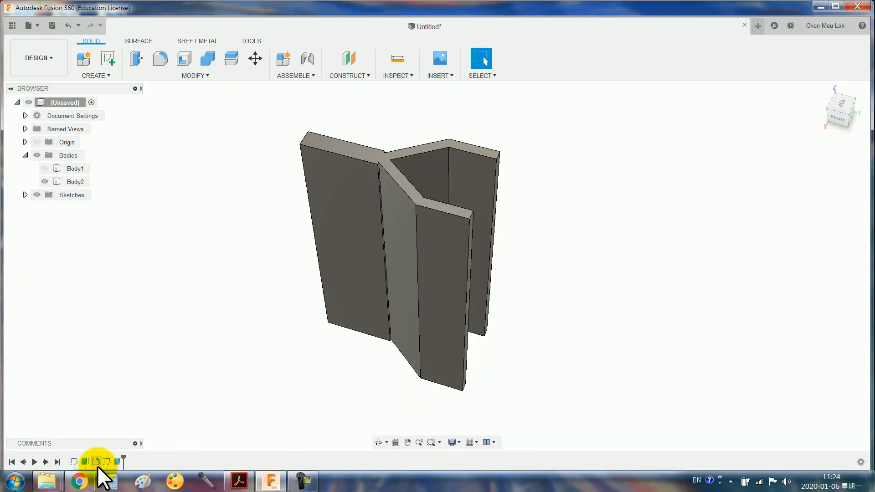
double_click(107, 461)
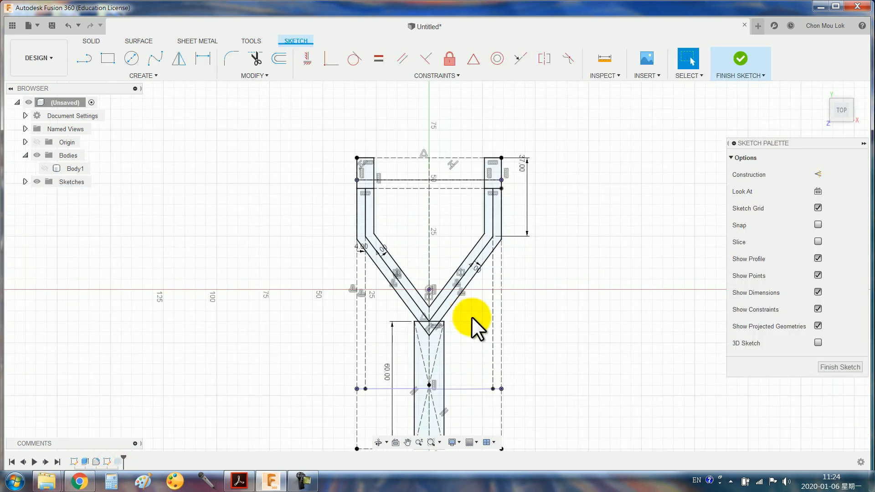
key("c")
left_click(474, 333)
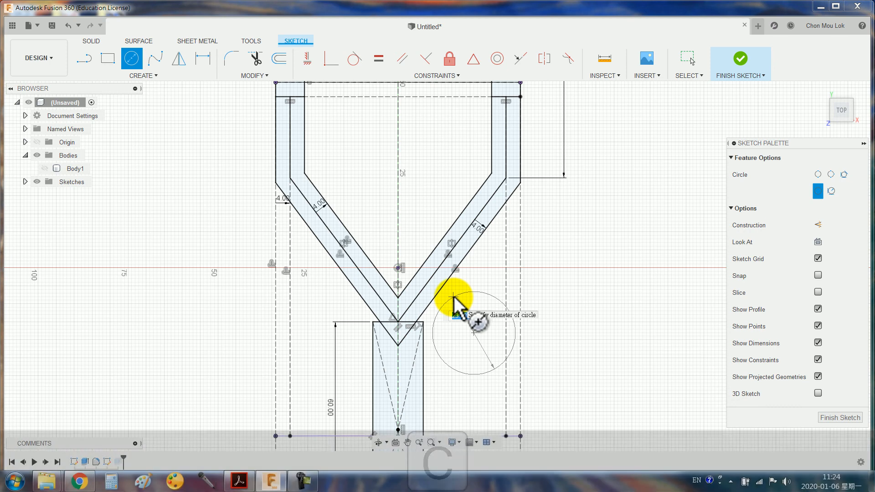
key("Return")
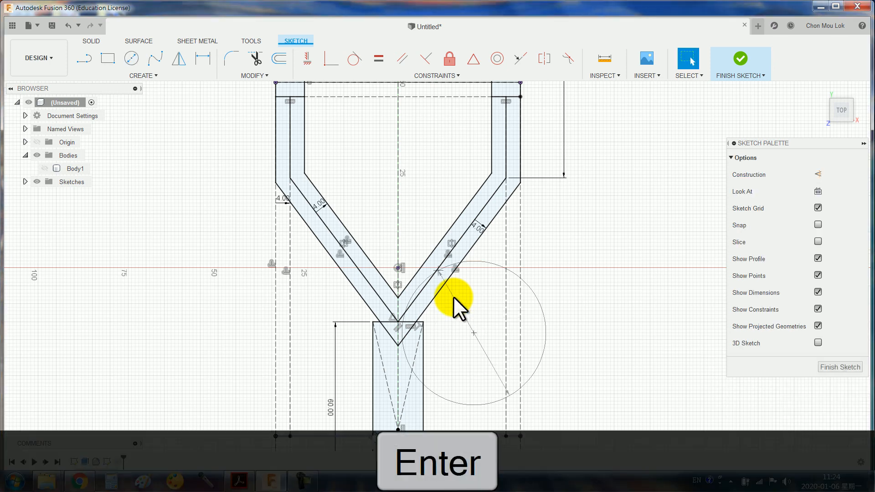
key("Escape")
left_click_drag(494, 262, 556, 280)
key("Escape")
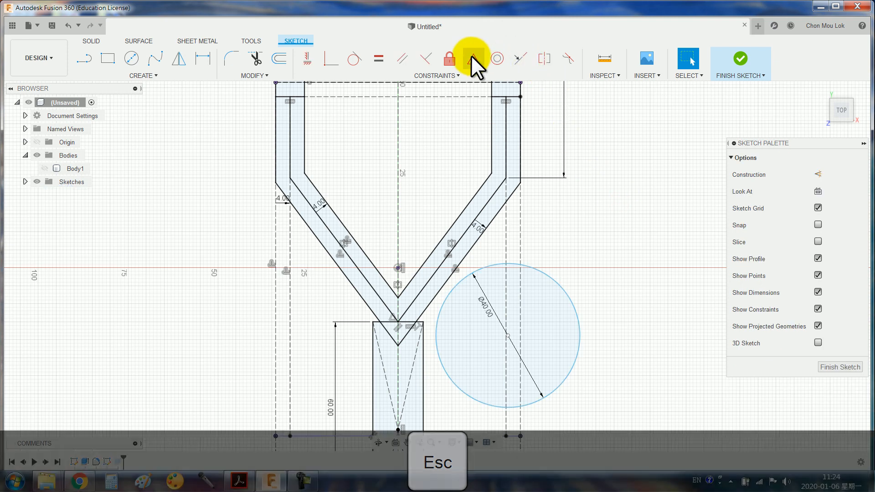
Step: Make the 40 mm circle tangent to the arm's outer line and to the adjacent side of the stem
left_click(355, 59)
left_click(433, 298)
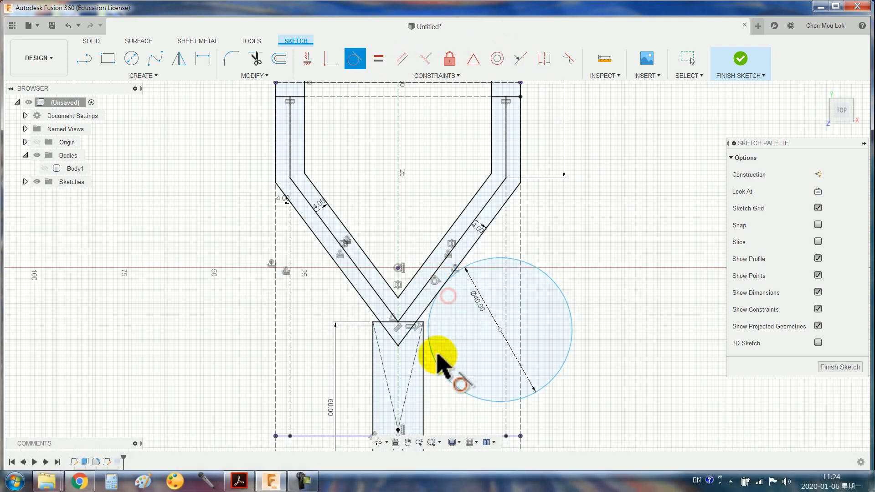
left_click(425, 362)
Step: Mirror the 40 mm circle across the fork's vertical centre line and finish the sketch
type("s")
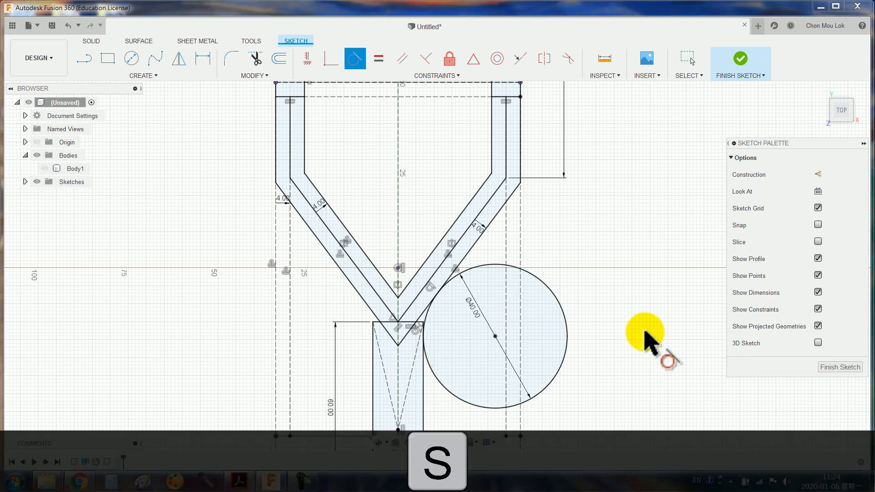
type("mirr")
key("Return")
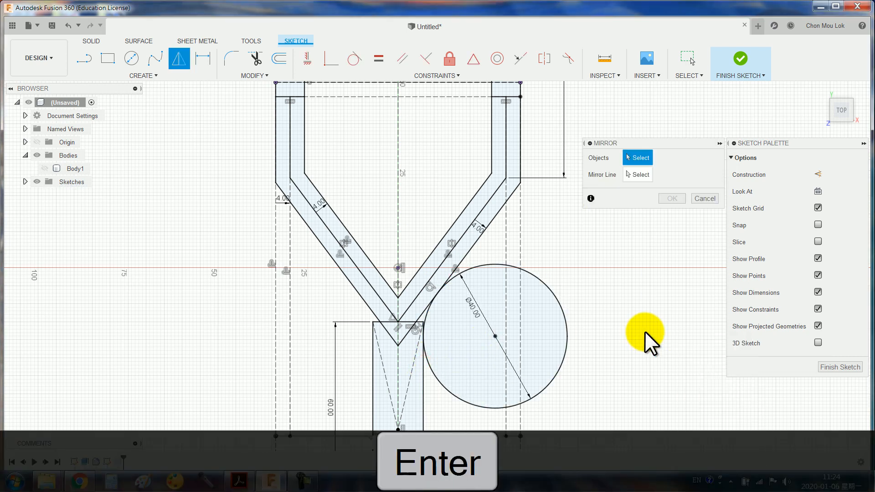
left_click(540, 279)
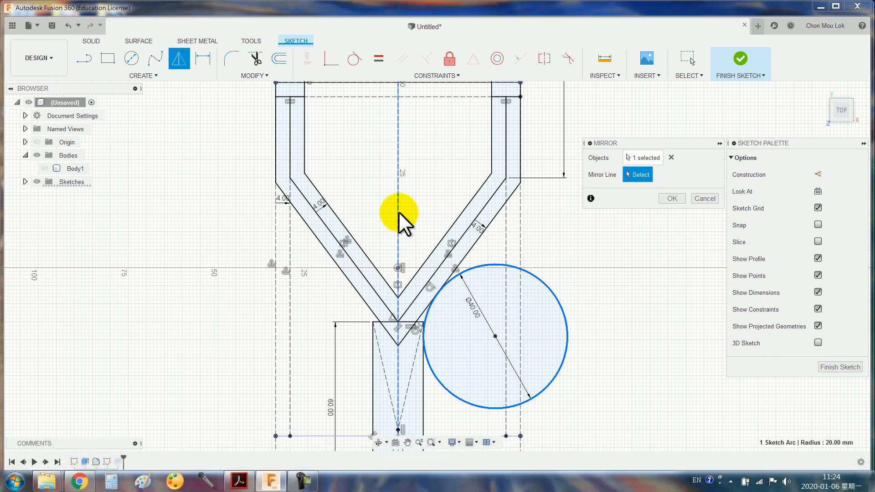
left_click(398, 212)
key("Return")
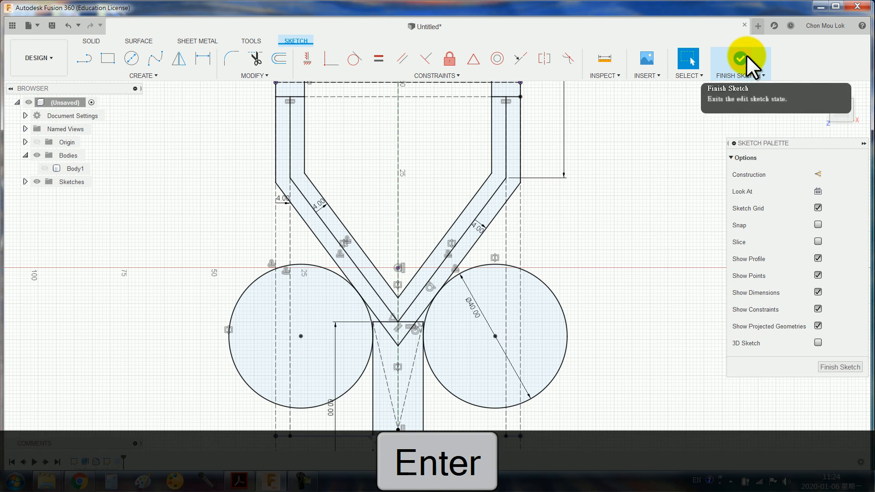
left_click(745, 54)
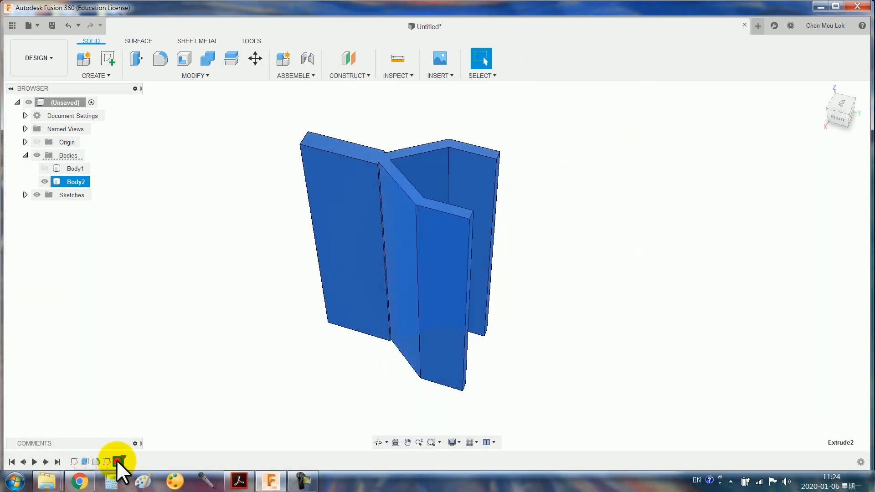
Step: Edit the fork extrusion to include the two small corner profiles between the circles and the stem-arm junction
double_click(117, 461)
scroll(387, 267, "up", 4)
scroll(387, 268, "up", 3)
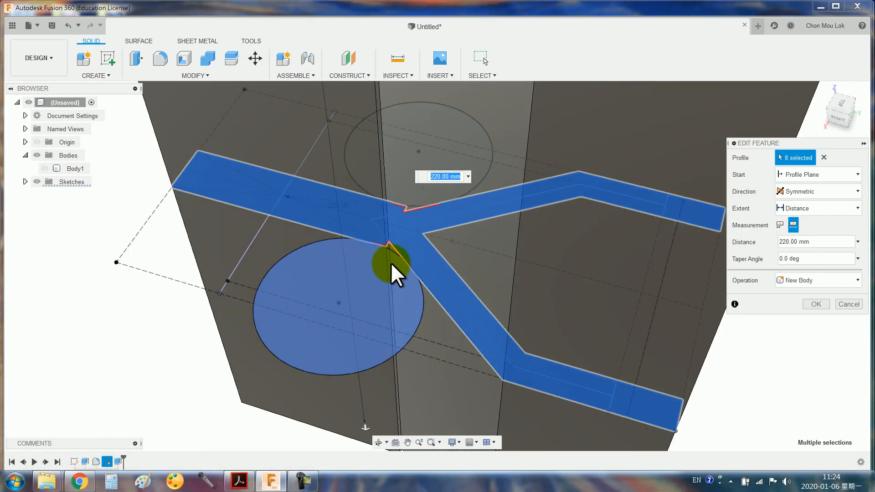
left_click(398, 225)
scroll(398, 225, "up", 3)
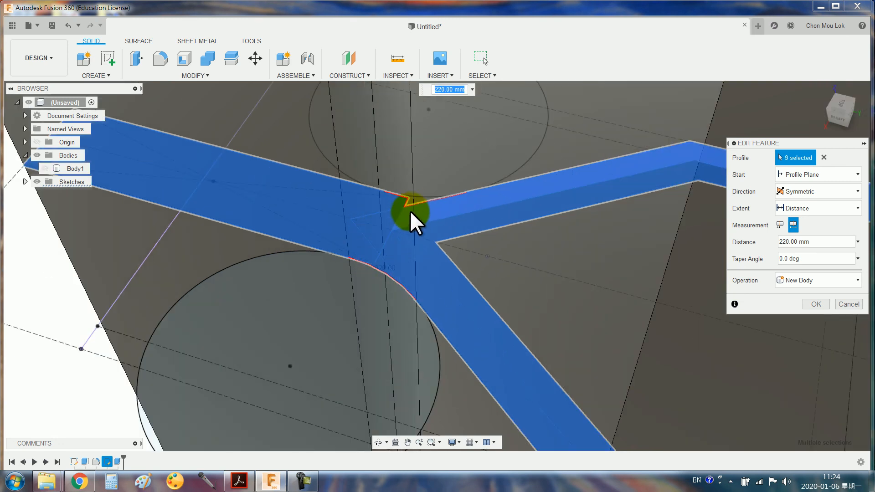
left_click(409, 201)
scroll(422, 220, "down", 4)
scroll(433, 239, "down", 3)
key("Return")
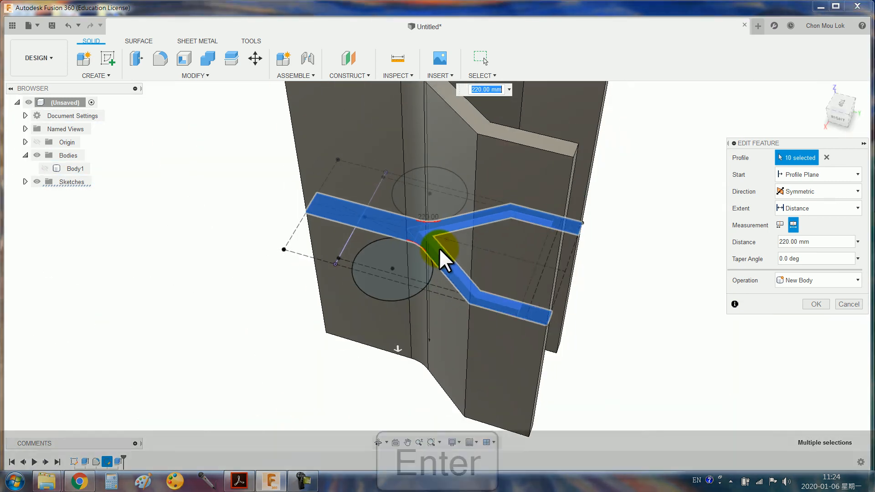
Step: Fillet the outer bend edges of both fork arms with a 20 mm radius
key("f")
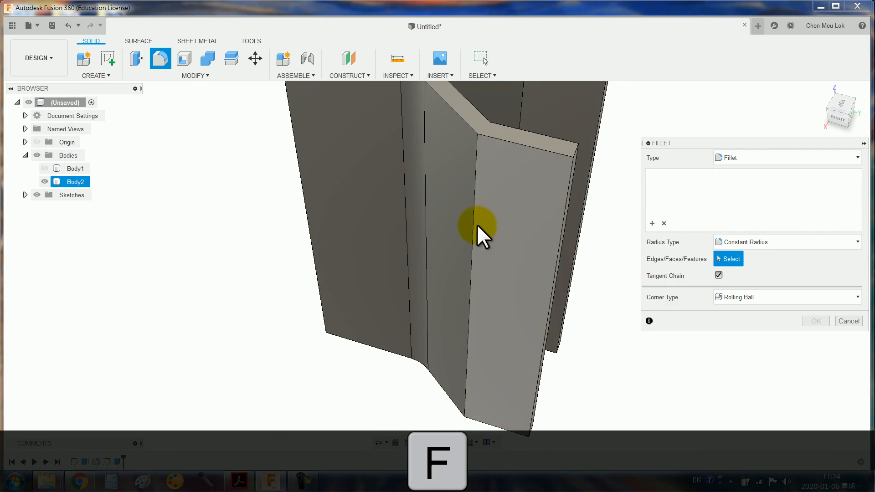
left_click(477, 234)
scroll(481, 232, "down", 3)
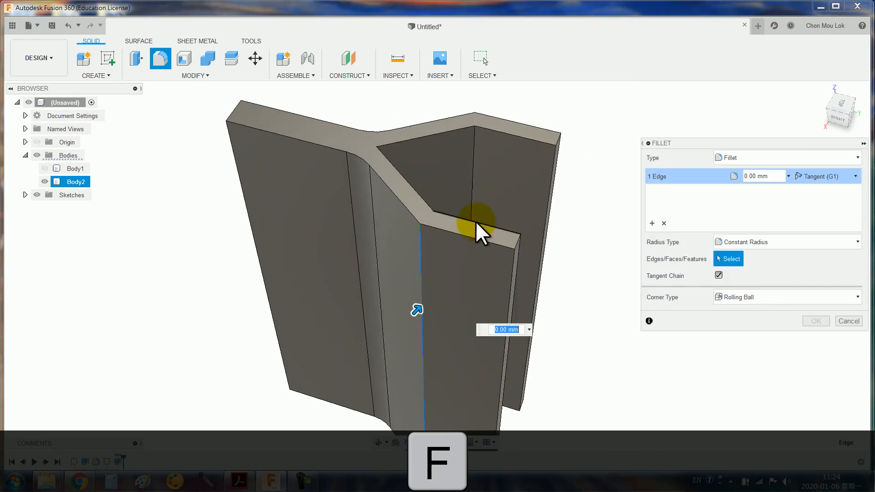
left_click(475, 120)
type("20")
key("Return")
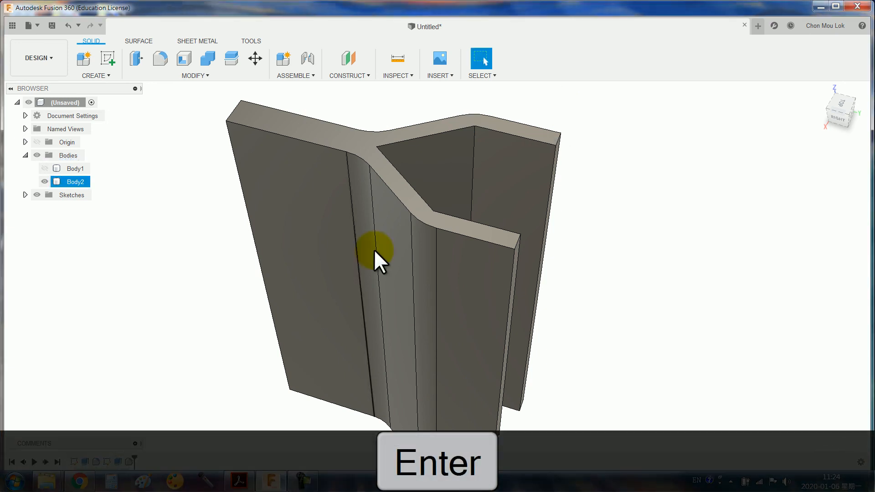
Step: Check the inner radii in the PDF drawing and fillet the fork's three inner vertical bend edges with a 10 mm radius
left_click(236, 480)
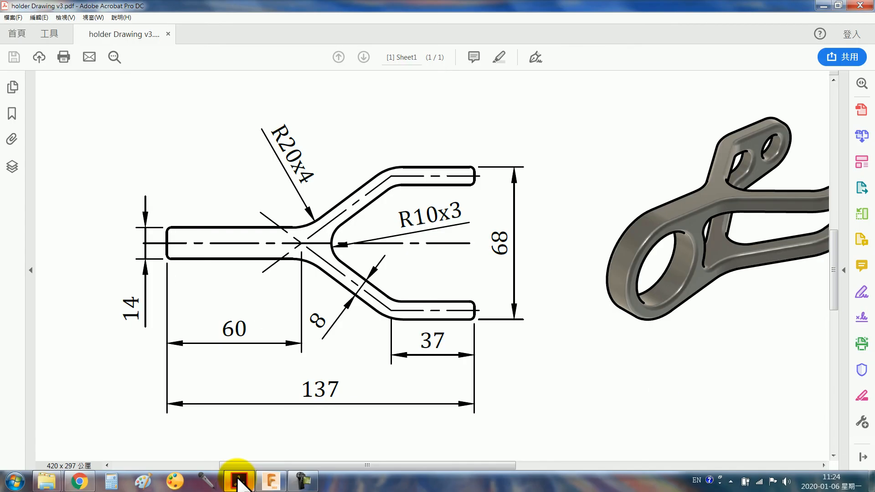
left_click(238, 479)
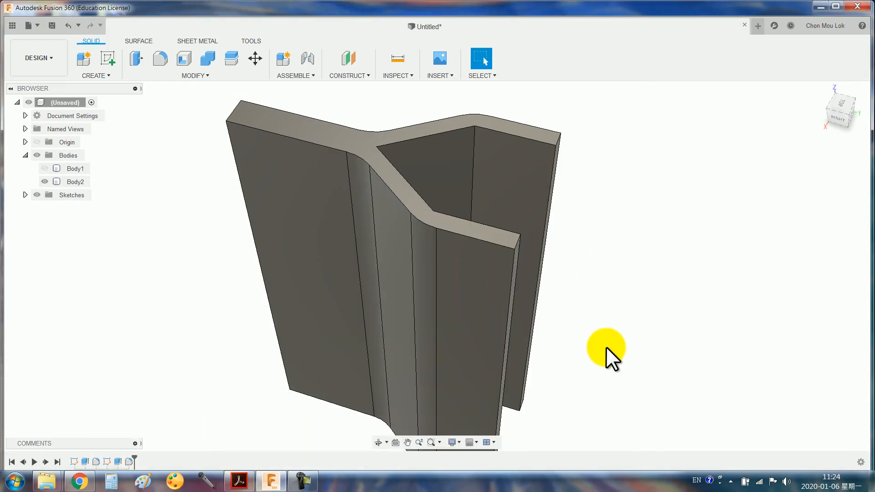
key("f")
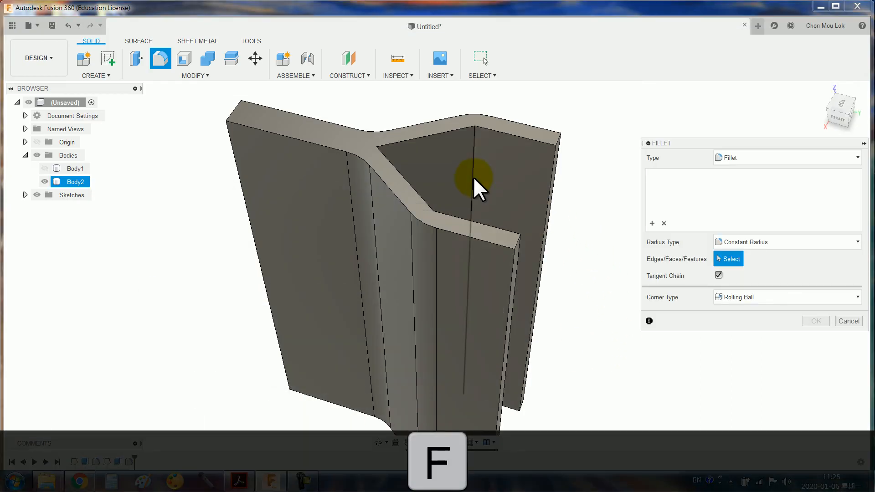
left_click(473, 178)
middle_click_drag(469, 199, 322, 255, "shift")
left_click(383, 200)
left_click(315, 253)
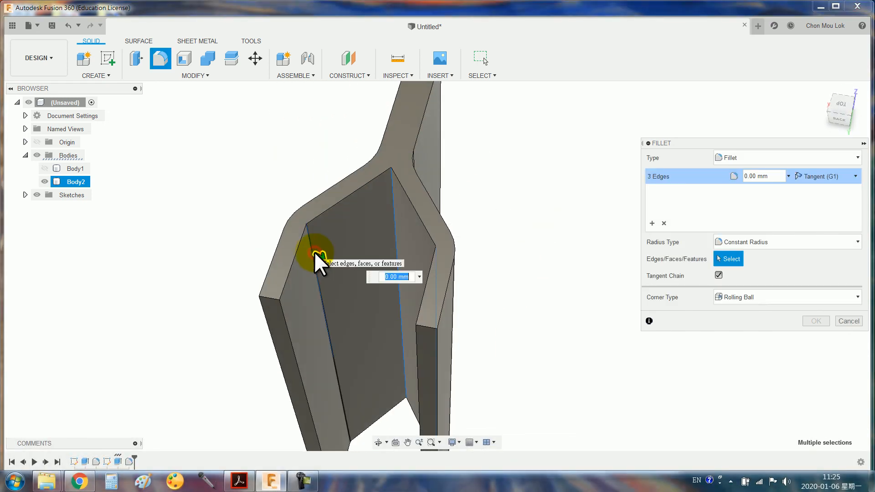
type("10")
key("Return")
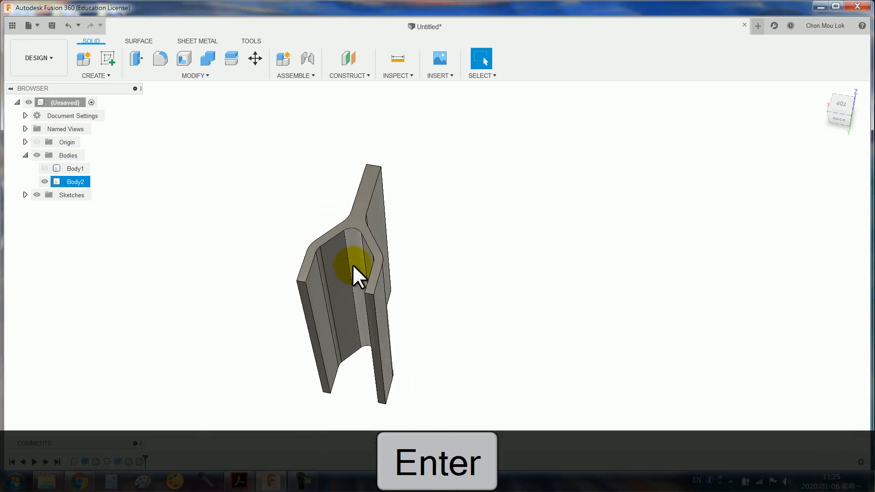
Step: Show the hidden side-profile body together with the fork body
middle_click_drag(343, 278, 422, 267, "shift")
left_click(547, 248)
left_click(45, 169)
Step: Combine the bodies with the Intersect operation, using the side-profile body as target and the fork body as tool
key("s")
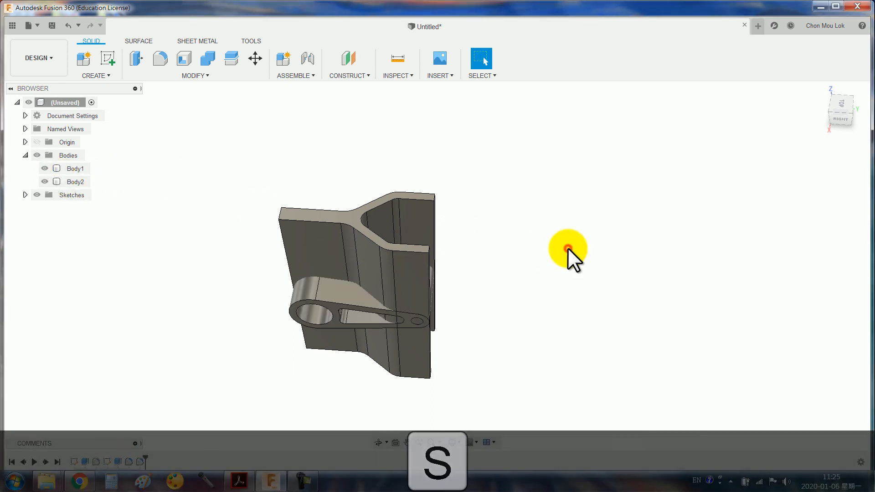
type("com")
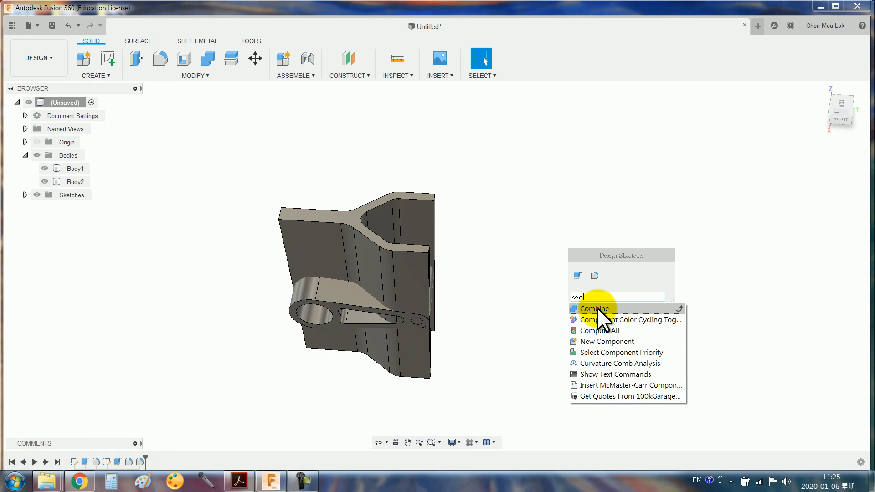
left_click(597, 308)
left_click(796, 155)
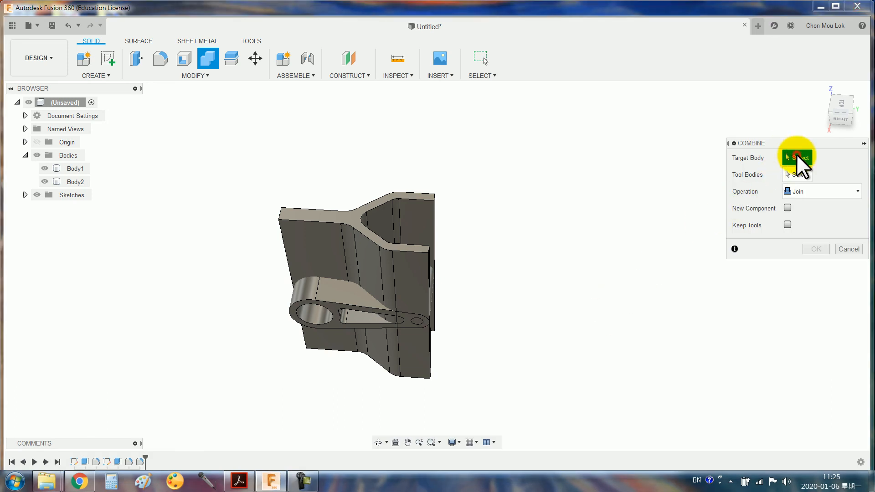
left_click(325, 293)
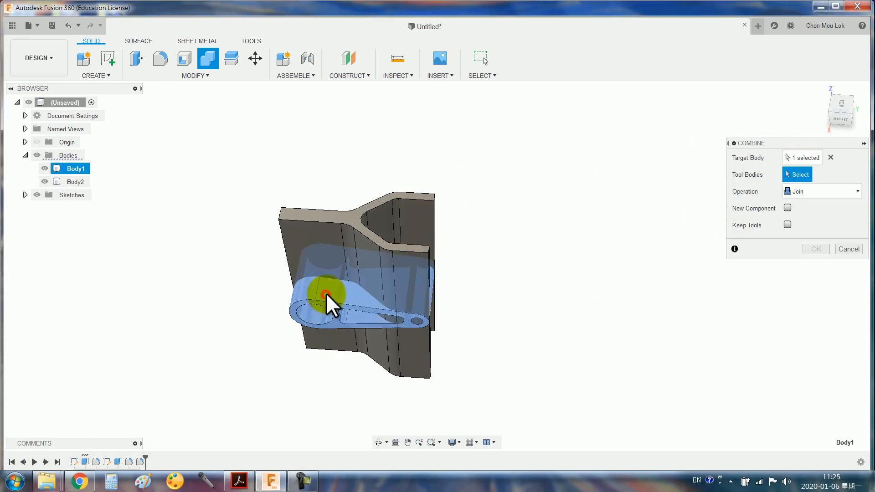
left_click(311, 235)
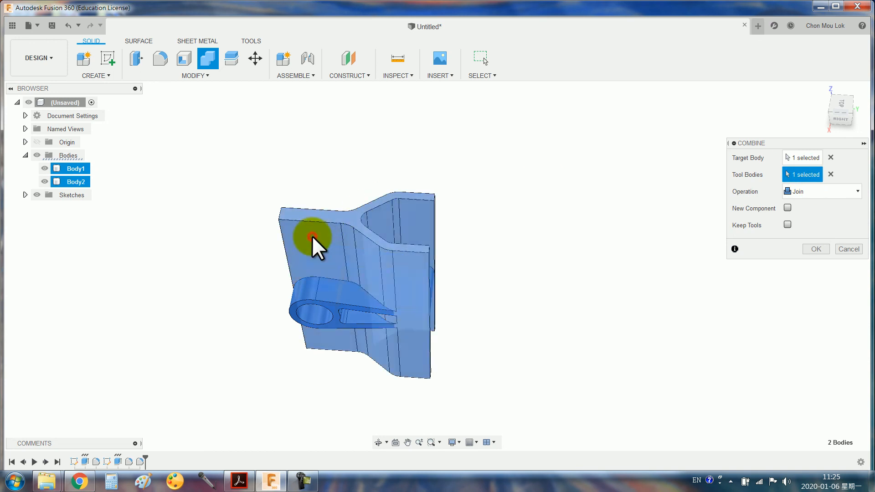
left_click(798, 191)
left_click(799, 229)
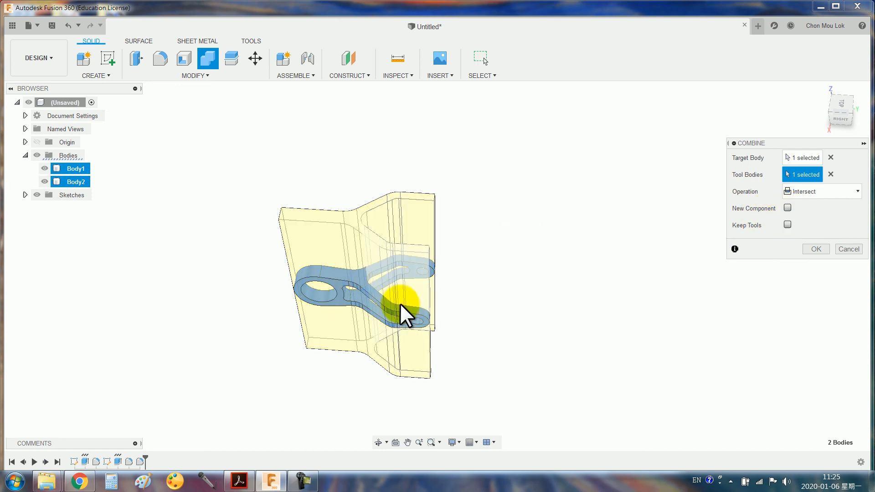
left_click(815, 250)
Step: Consult the PDF drawing and fillet all edges of the whole intersected holder body with a 1 mm constant radius
left_click(379, 299)
middle_click_drag(358, 296, 513, 249, "shift")
key("f")
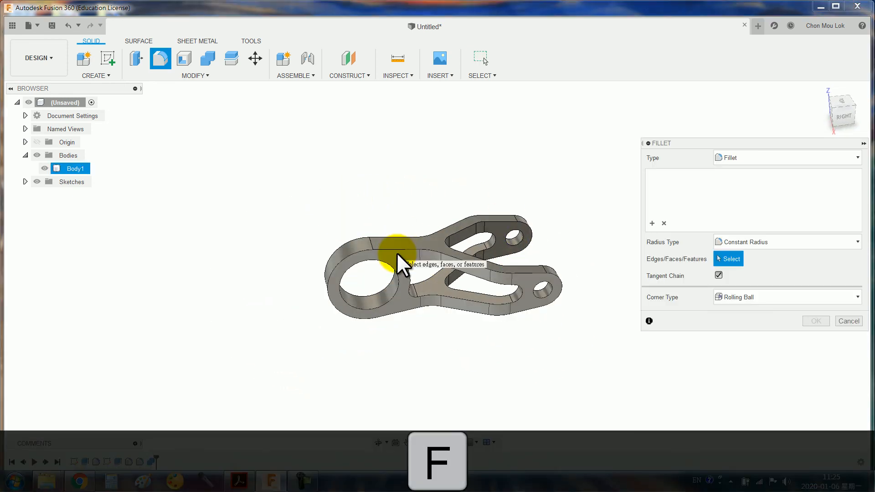
left_click_drag(285, 168, 603, 382)
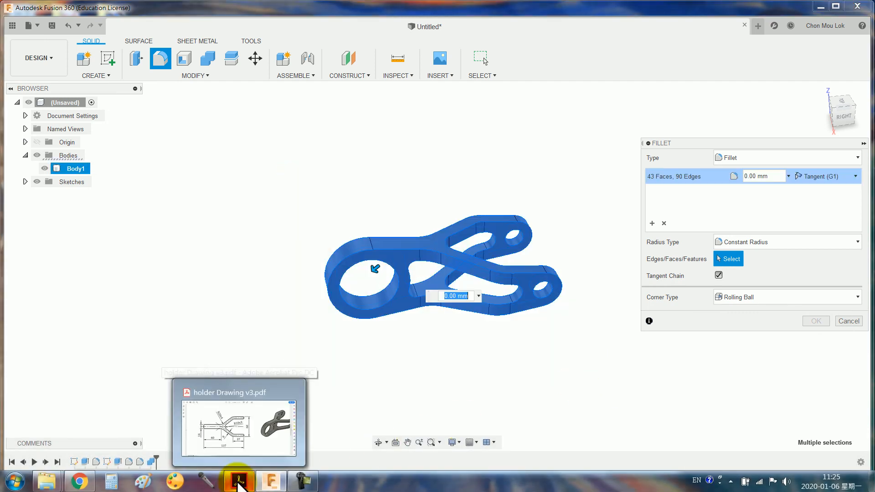
left_click(286, 433)
left_click_drag(673, 355, 434, 316)
scroll(434, 316, "down", 2, "ctrl")
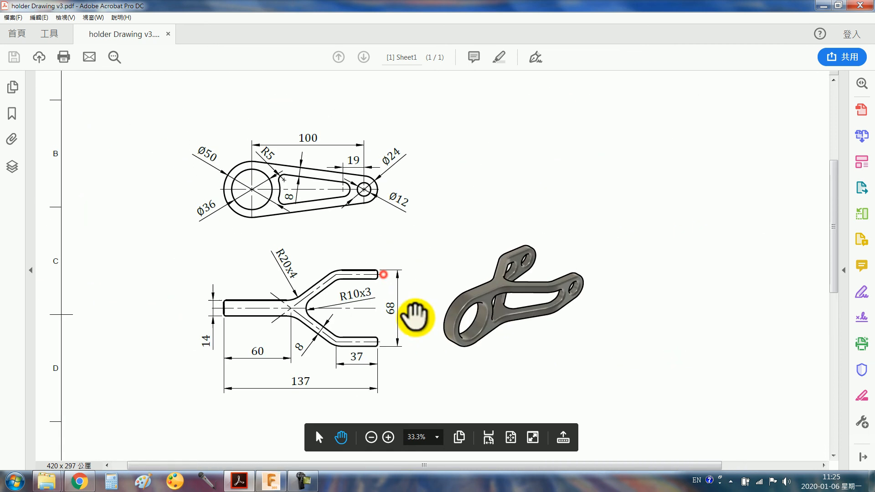
left_click(823, 6)
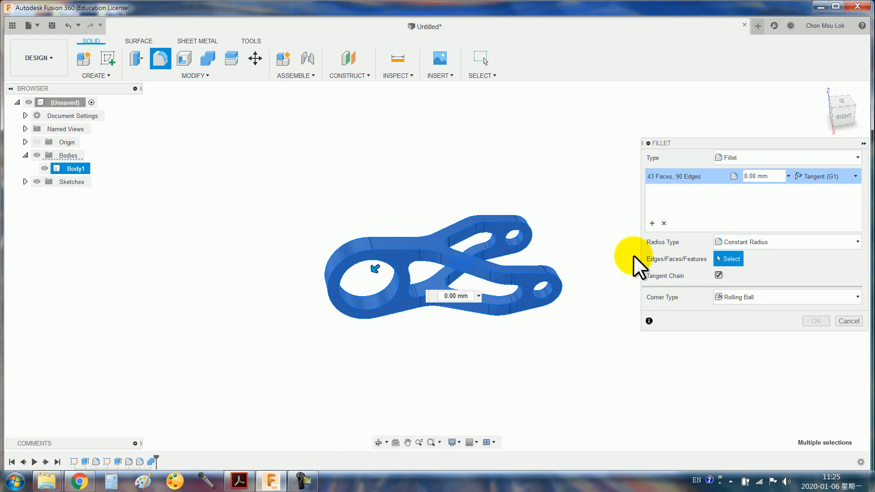
left_click(750, 176)
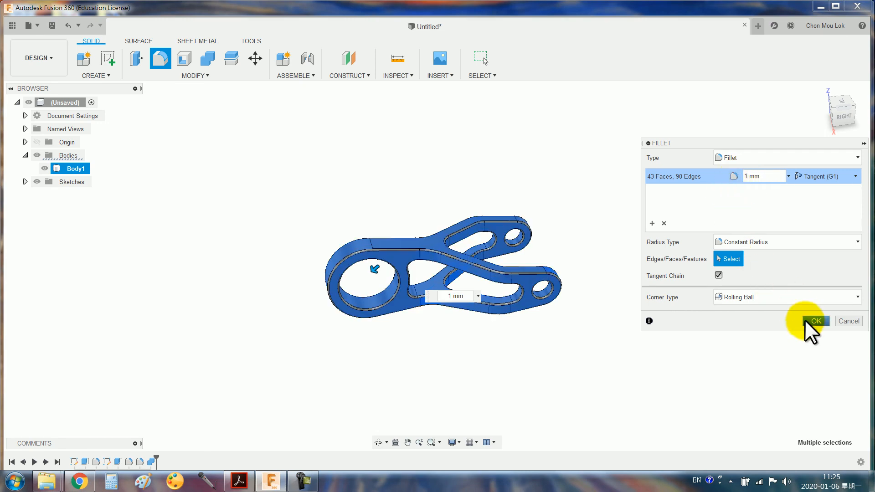
left_click(806, 319)
Step: Inspect the filleted holder in an isometric view and compare it with the PDF drawing
scroll(430, 277, "up", 3)
middle_click_drag(430, 277, 451, 250, "shift")
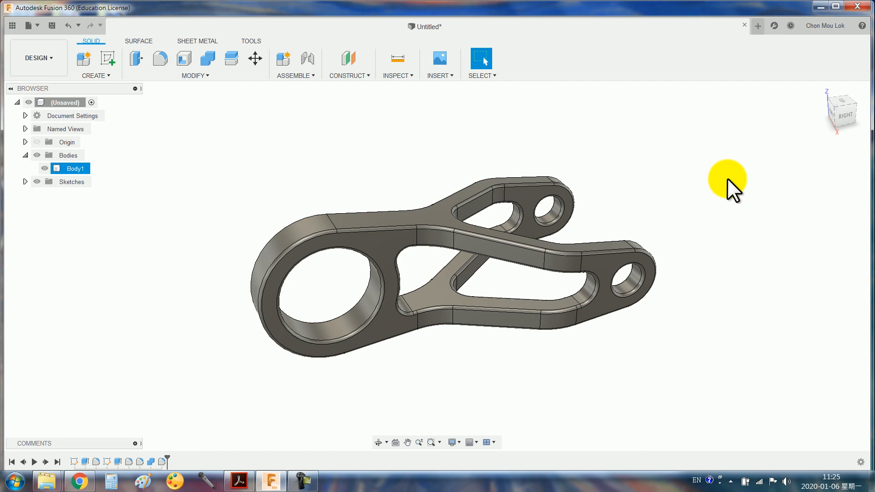
left_click(830, 106)
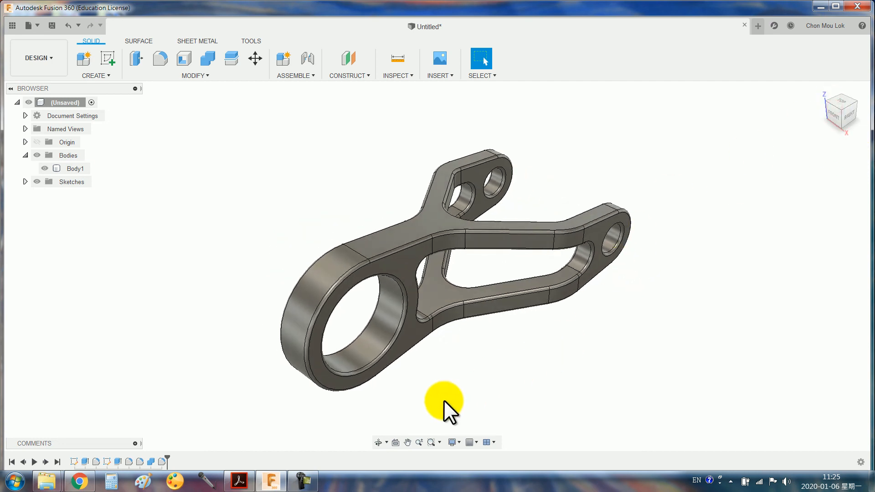
left_click(246, 481)
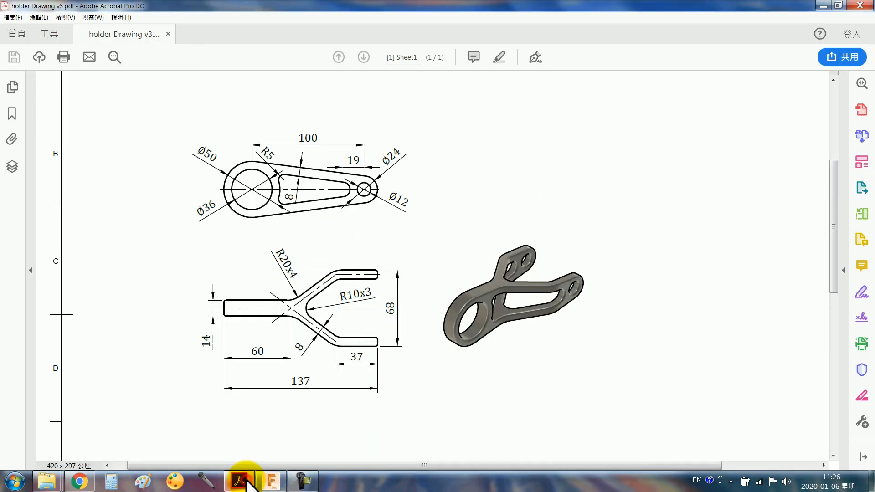
left_click(246, 481)
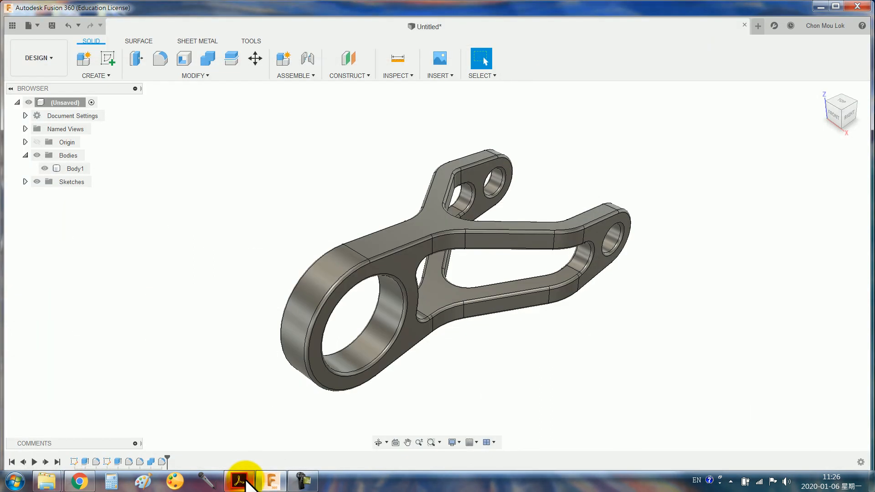